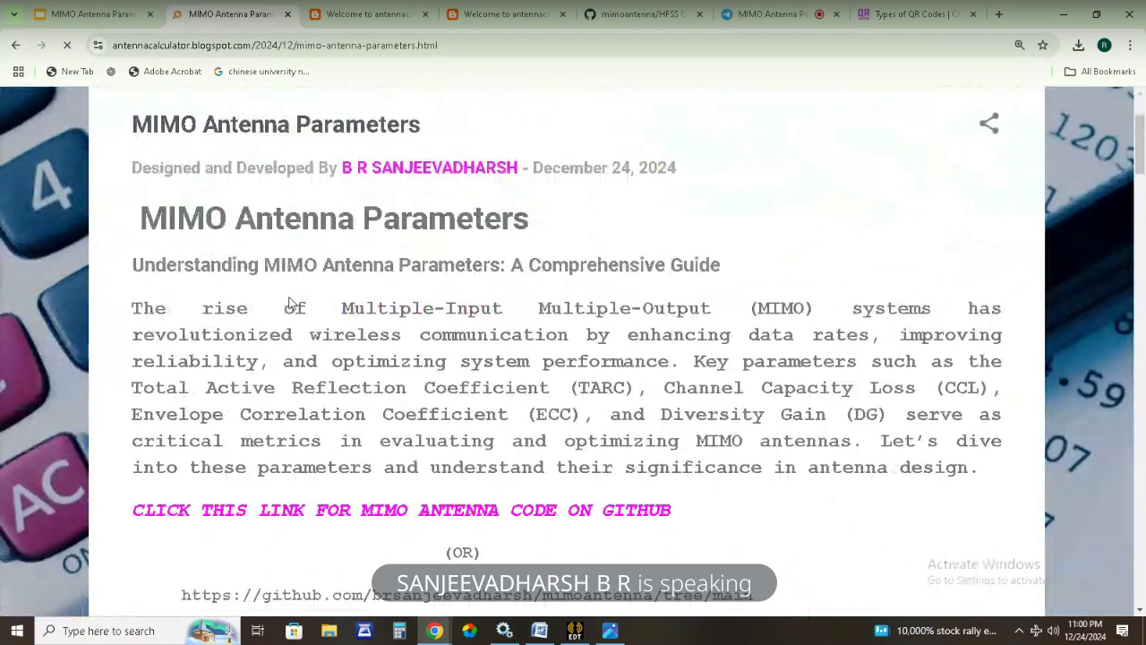
Copy the mimoantenna GitHub repository URL from the blog article and open it in the neighbouring antenna calculator browser tab.
scroll(340, 224, down, 2)
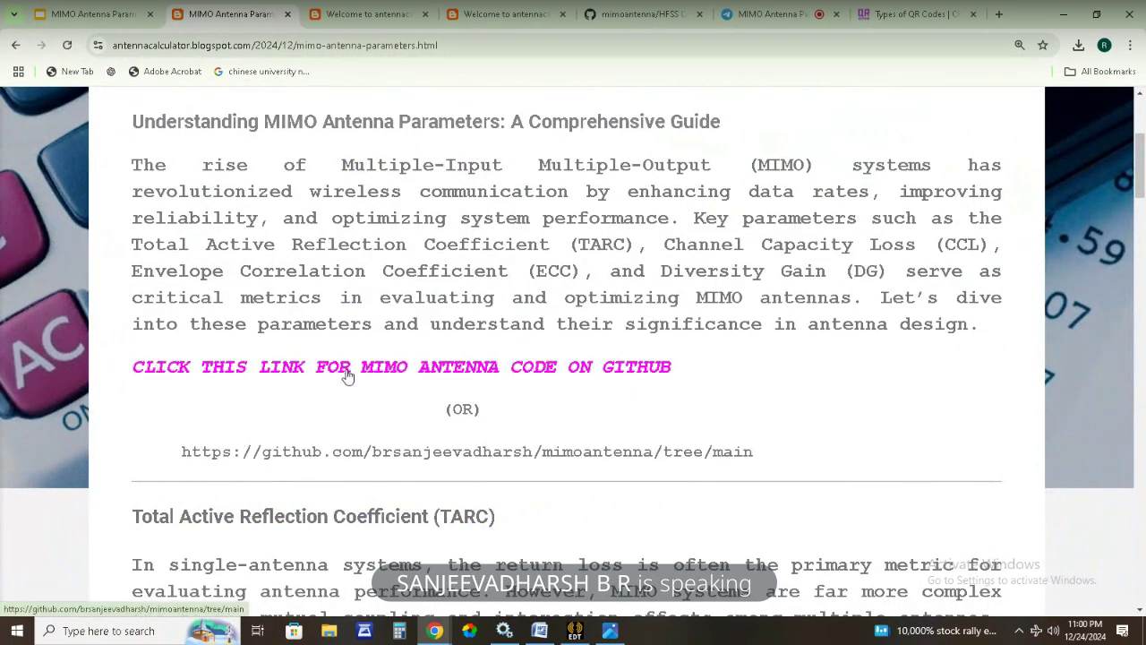
drag(181, 452, 792, 434)
key(ctrl+c)
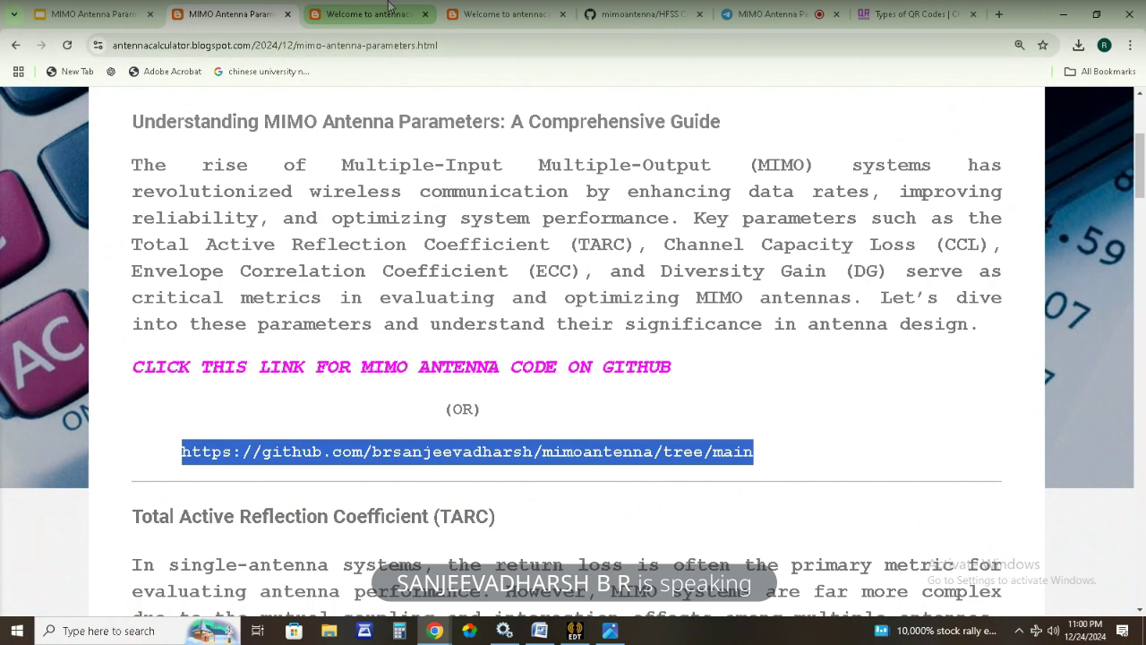
click(419, 9)
click(405, 44)
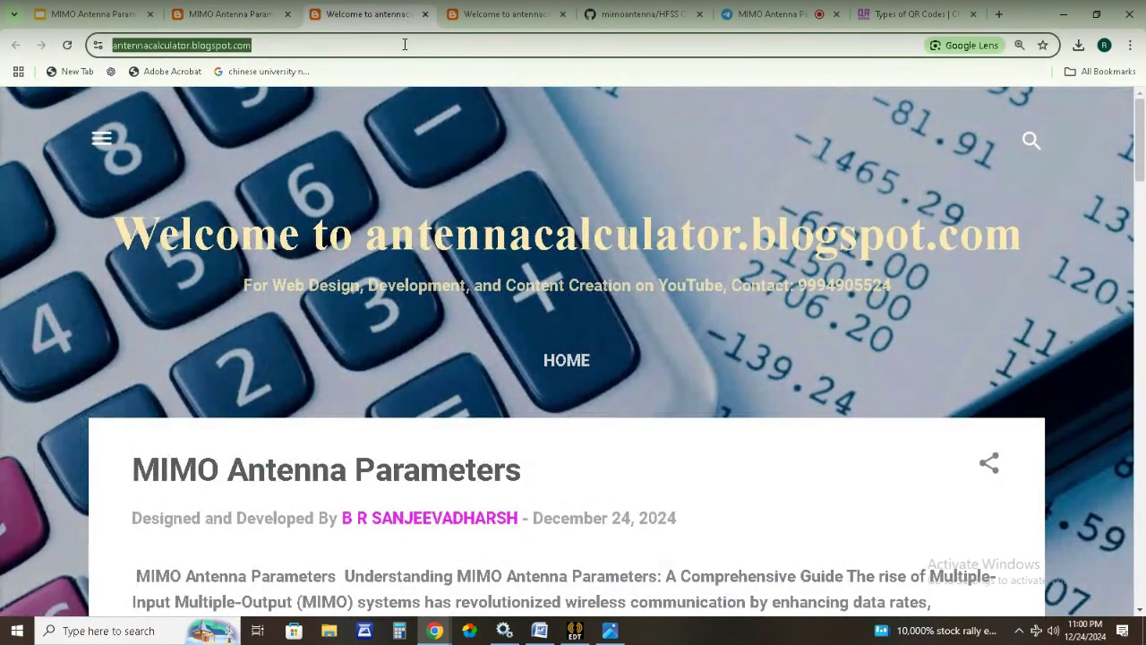
key(ctrl+v)
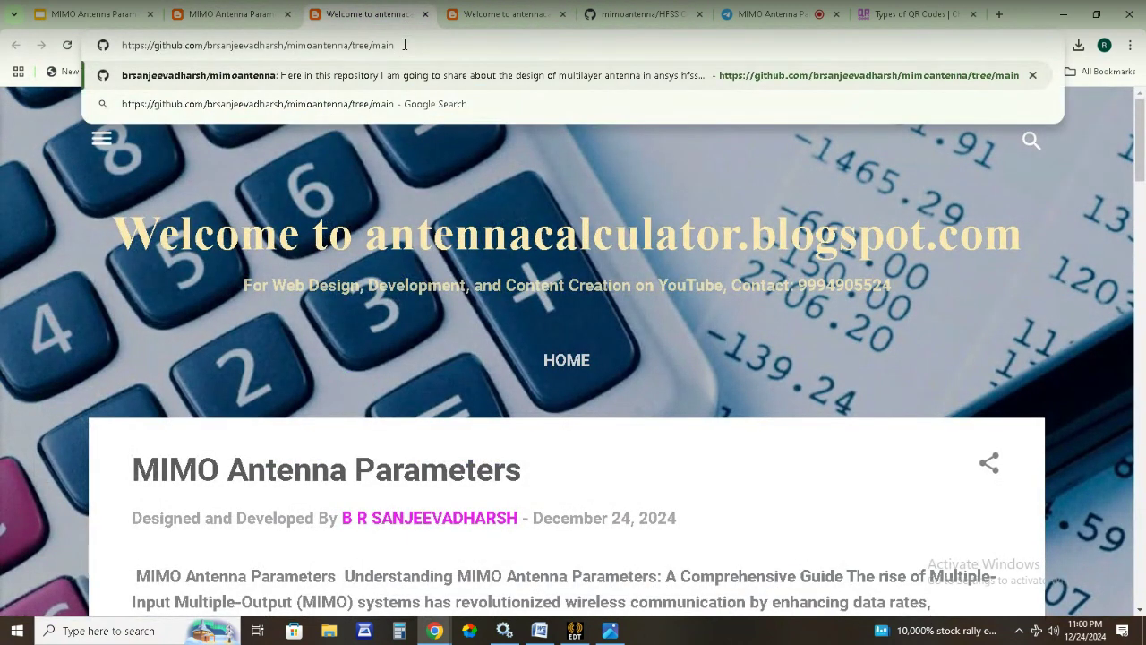
key(Return)
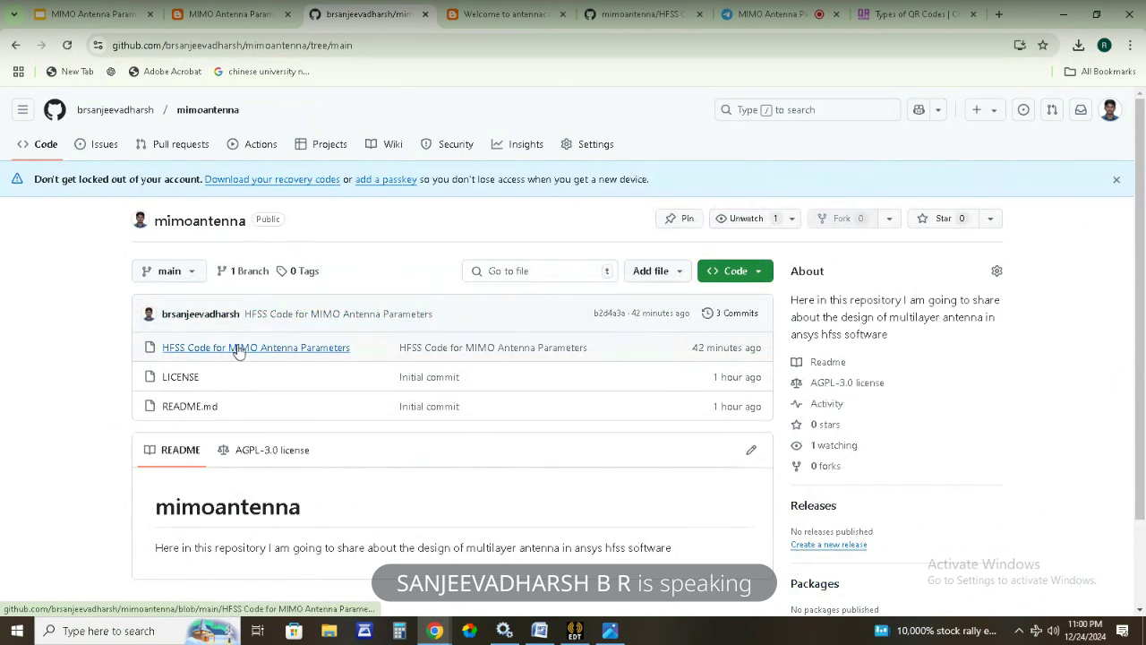
Open the repository file "HFSS Code for MIMO Antenna Parameters" and enlarge the page zoom to 150%.
click(240, 349)
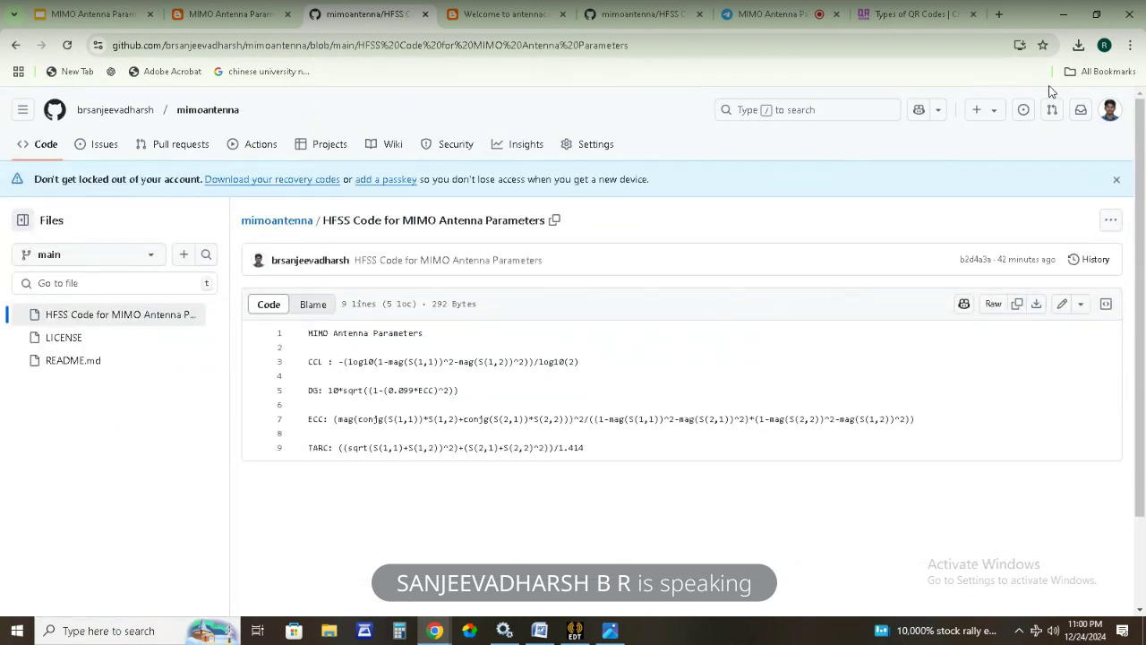
click(1129, 45)
click(1091, 364)
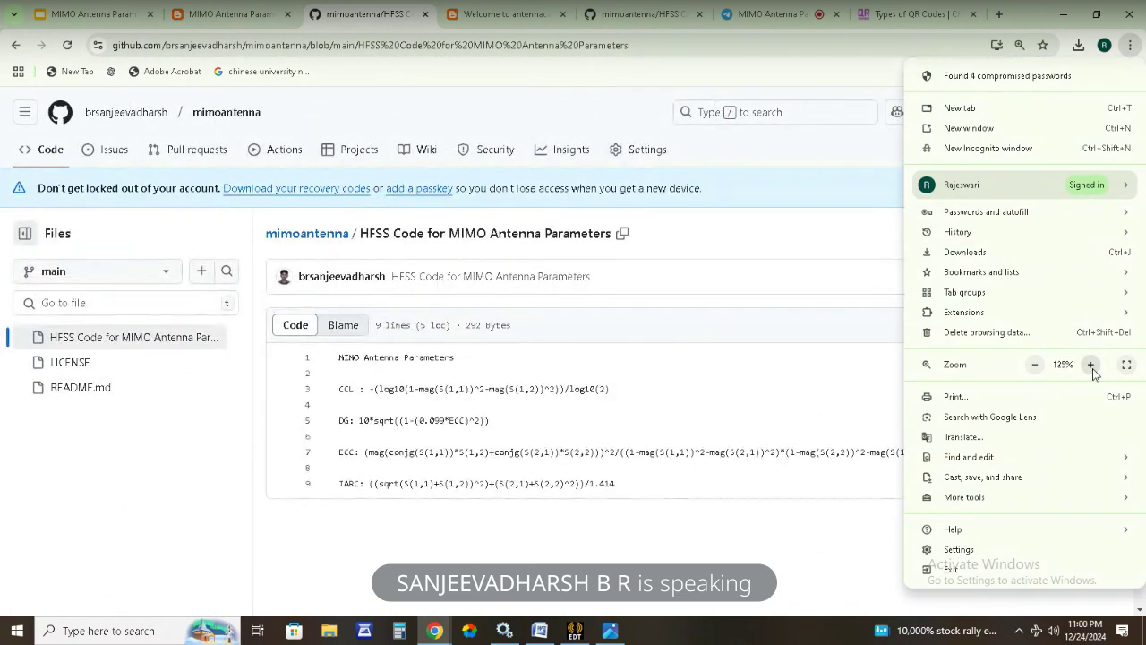
click(1092, 364)
click(1092, 364)
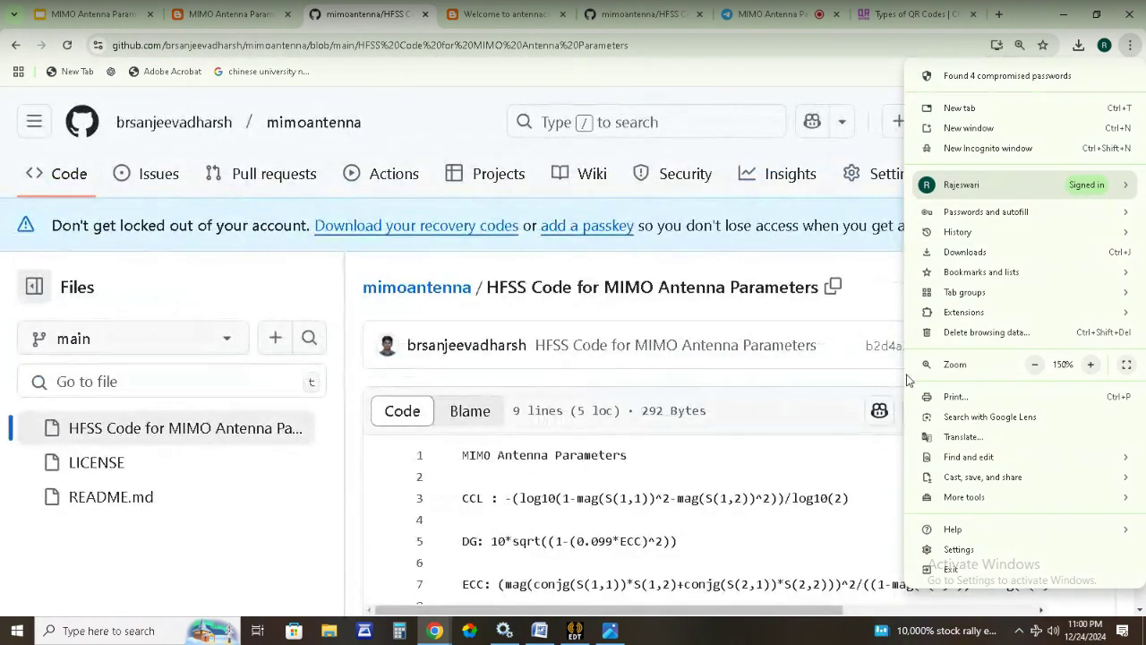
click(859, 430)
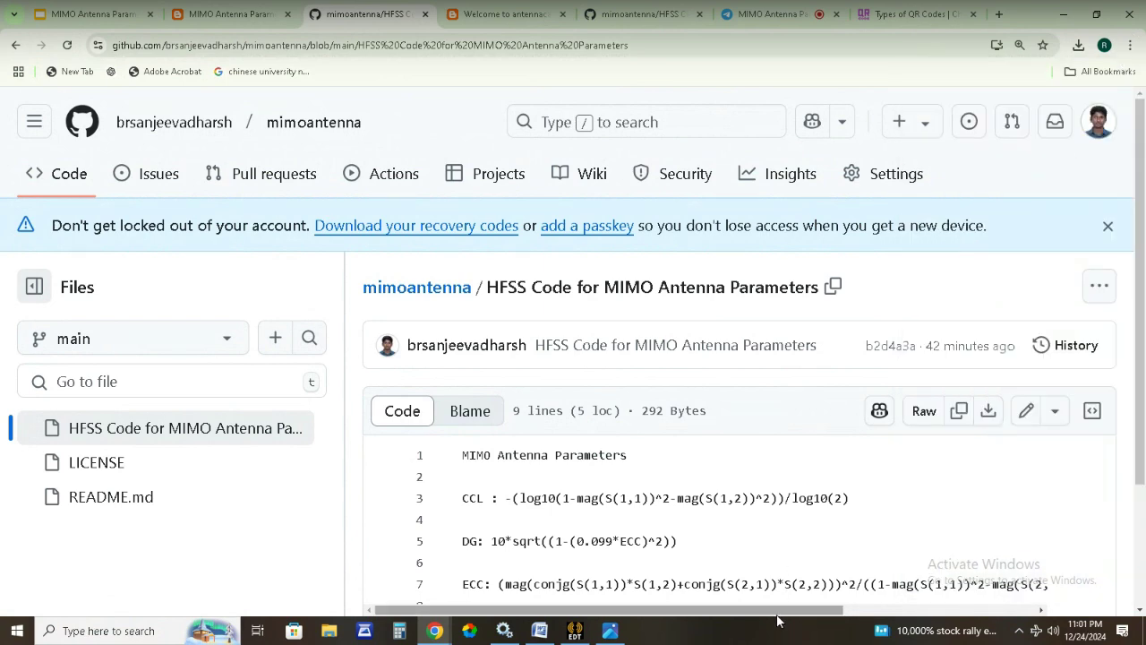
Examine the MIMO parameter formulas in the file, highlighting the CCL expression from -(log10 to log10(2).
drag(781, 612, 805, 614)
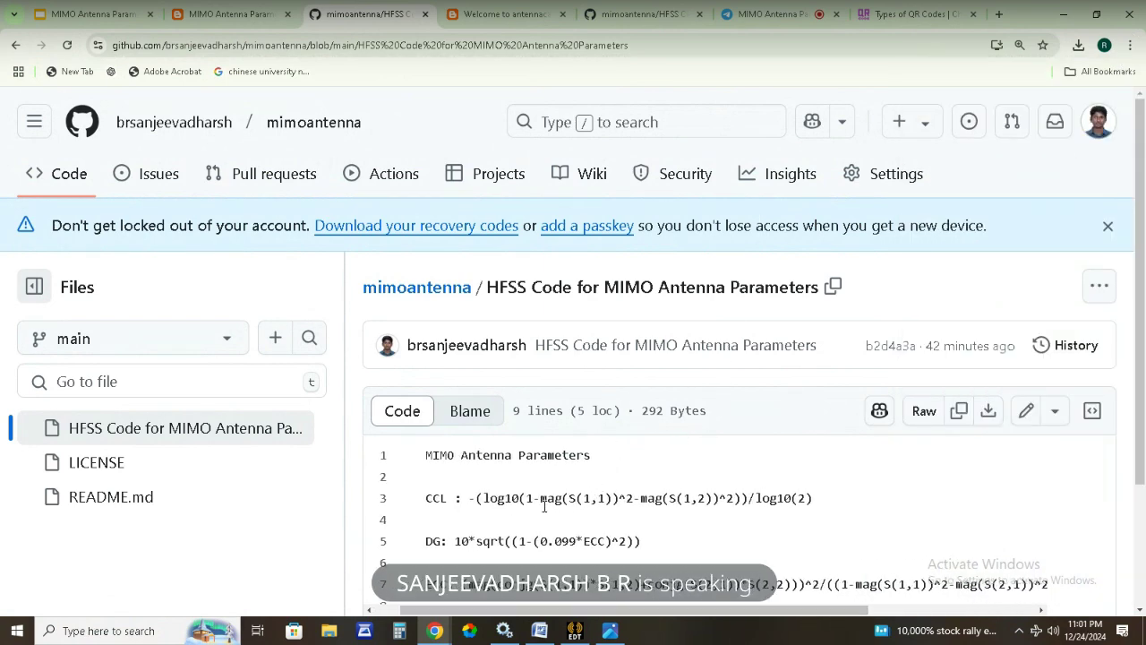
scroll(543, 506, down, 2)
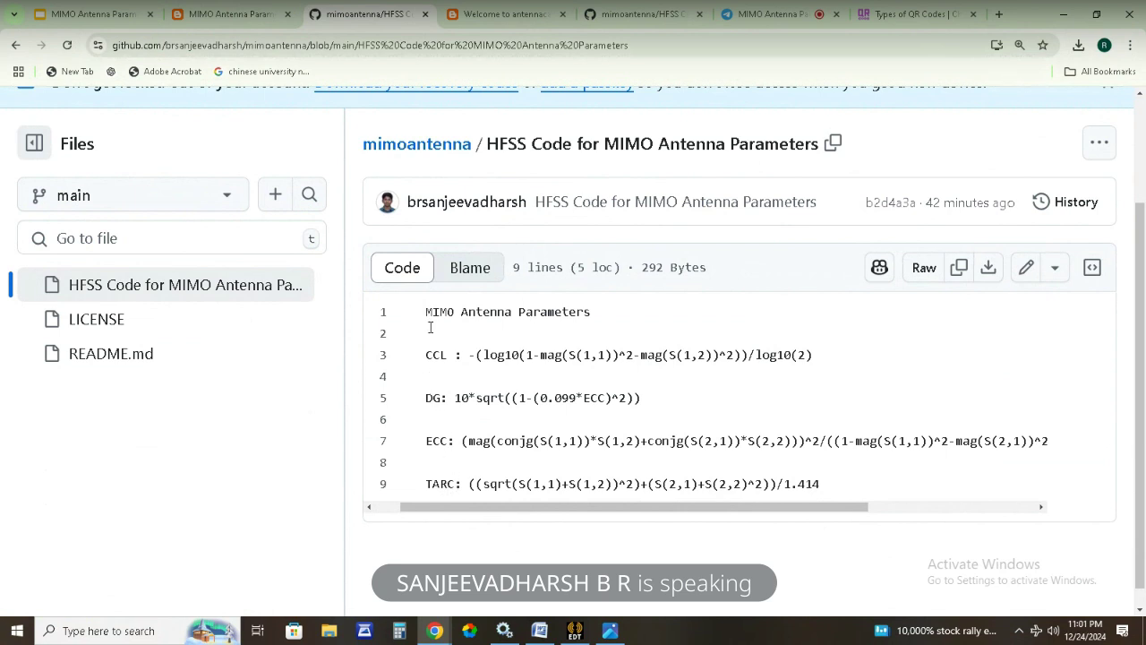
drag(466, 355, 816, 355)
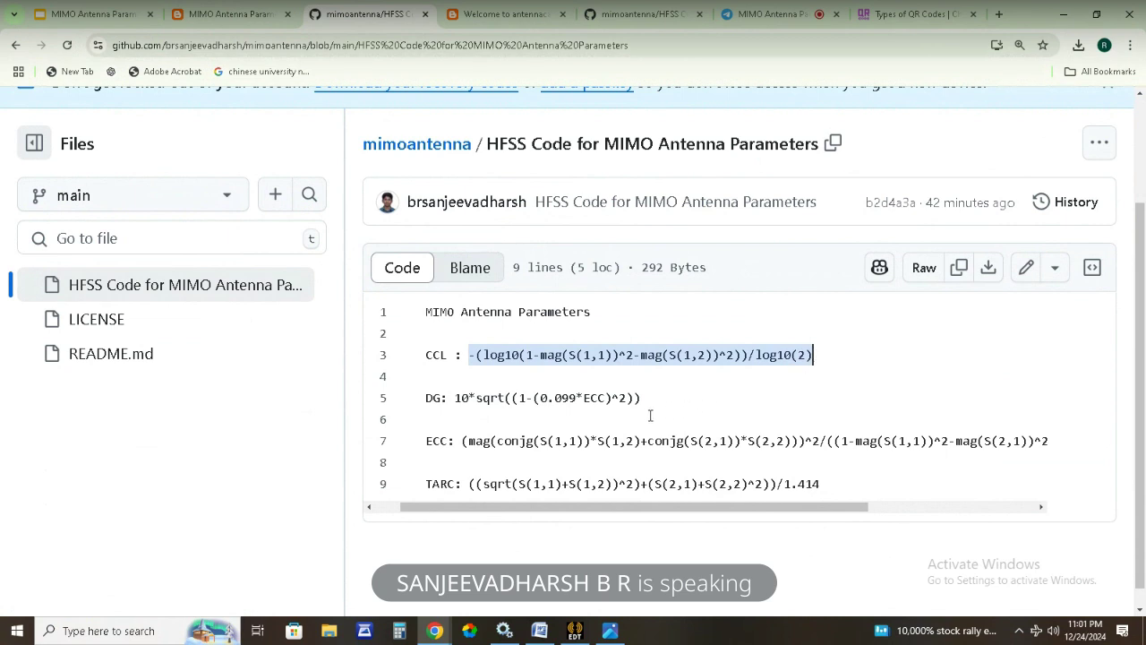
click(716, 399)
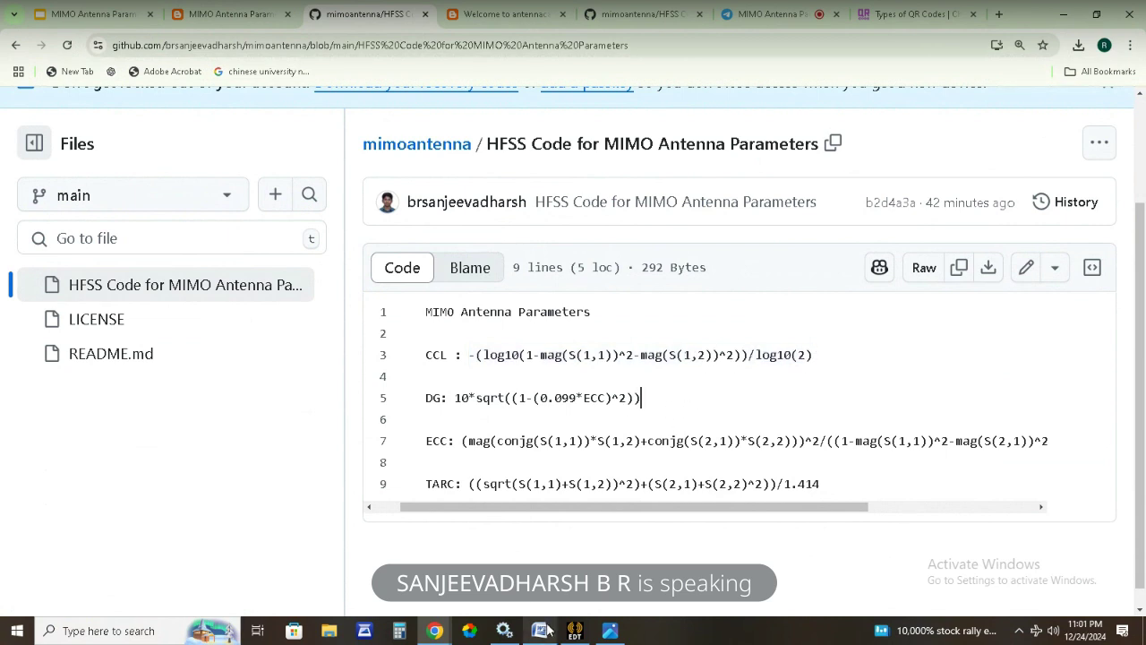
Switch to Ansys Electronics Desktop and inspect the FR4_epoxy top substrate and the Circle1 patch of the MIMO antenna.
click(573, 631)
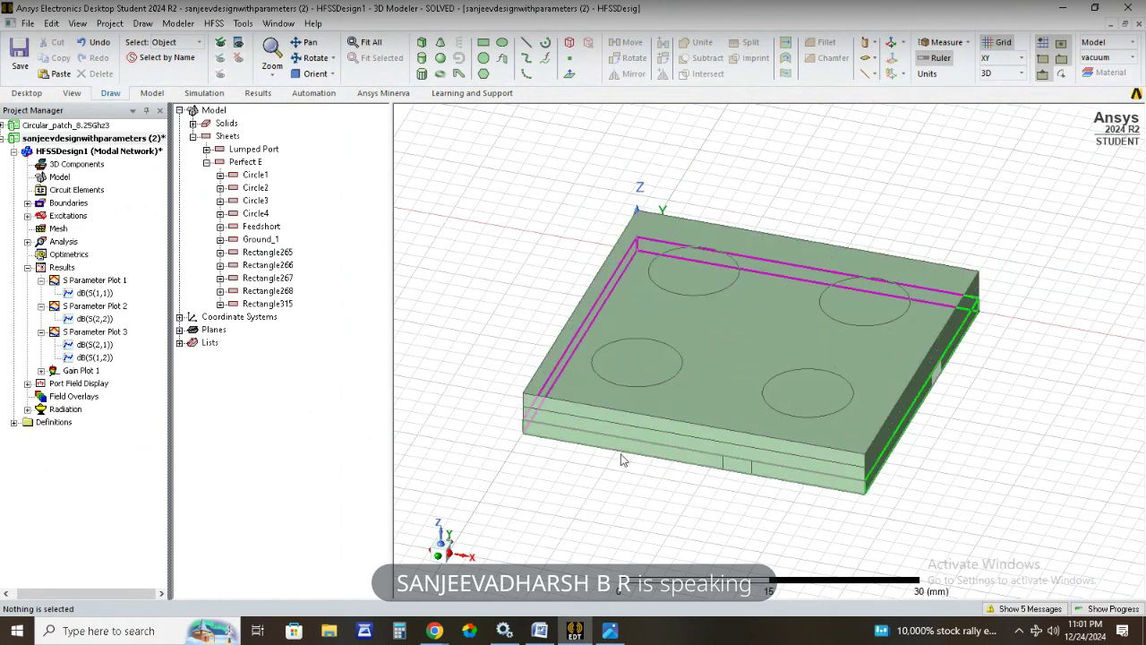
scroll(607, 419, up, 2)
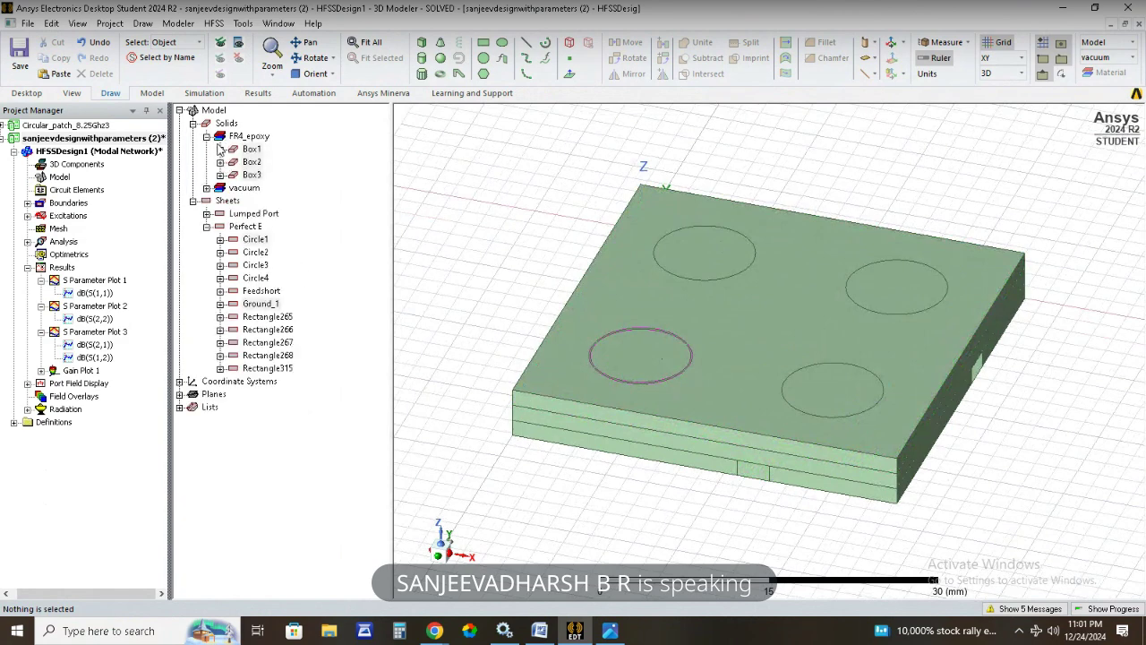
click(247, 135)
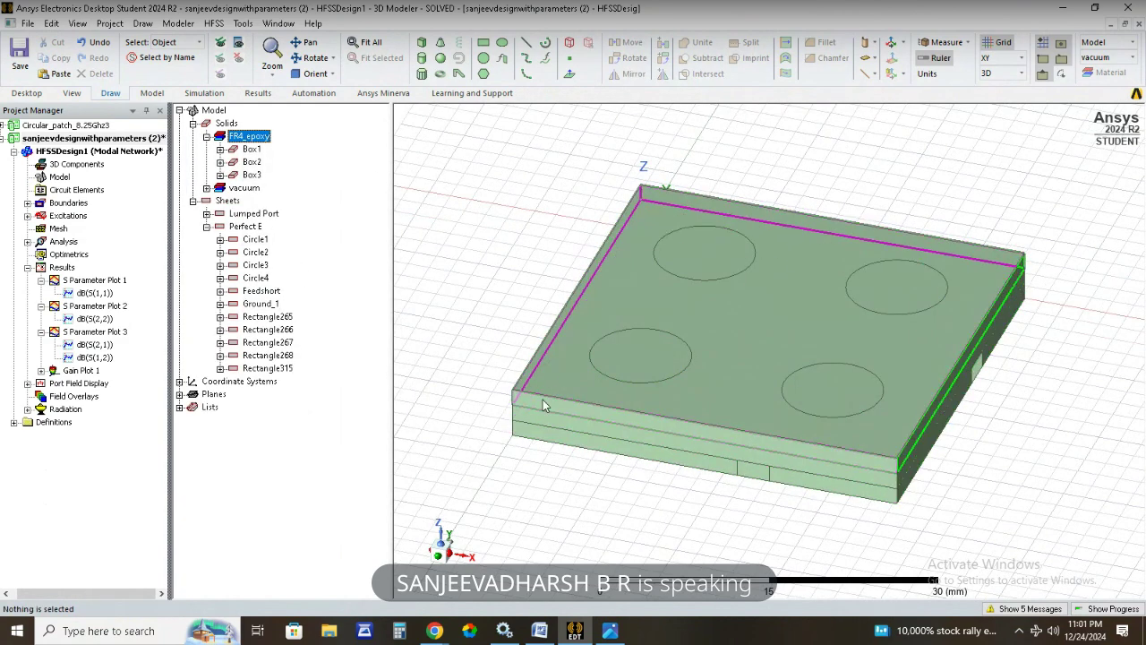
click(542, 398)
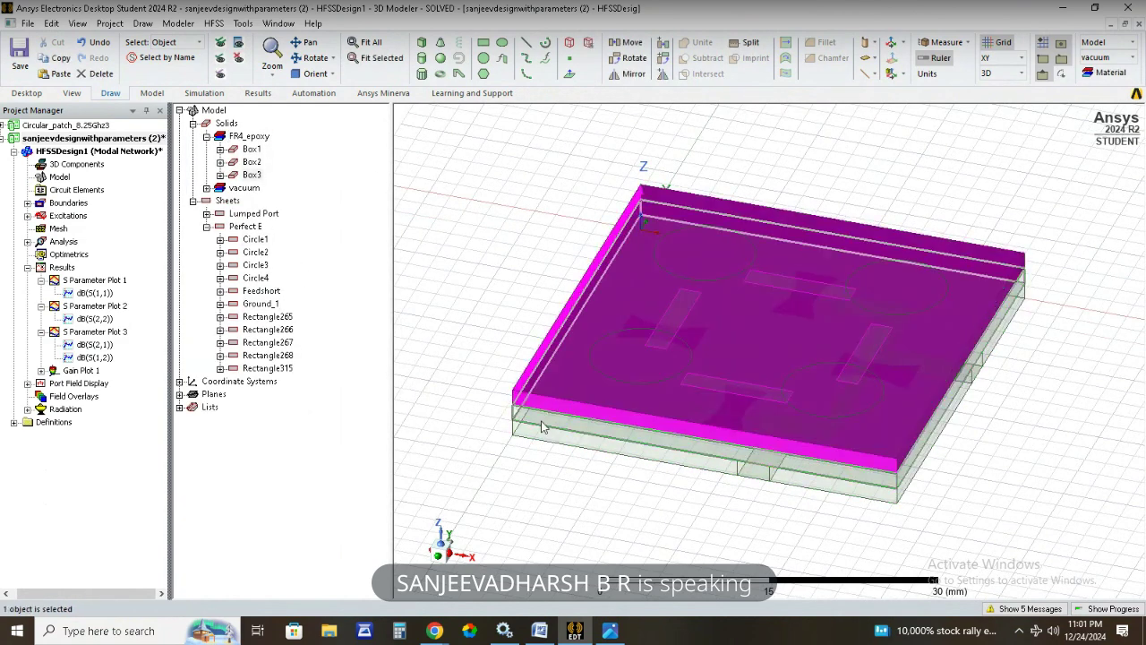
click(657, 382)
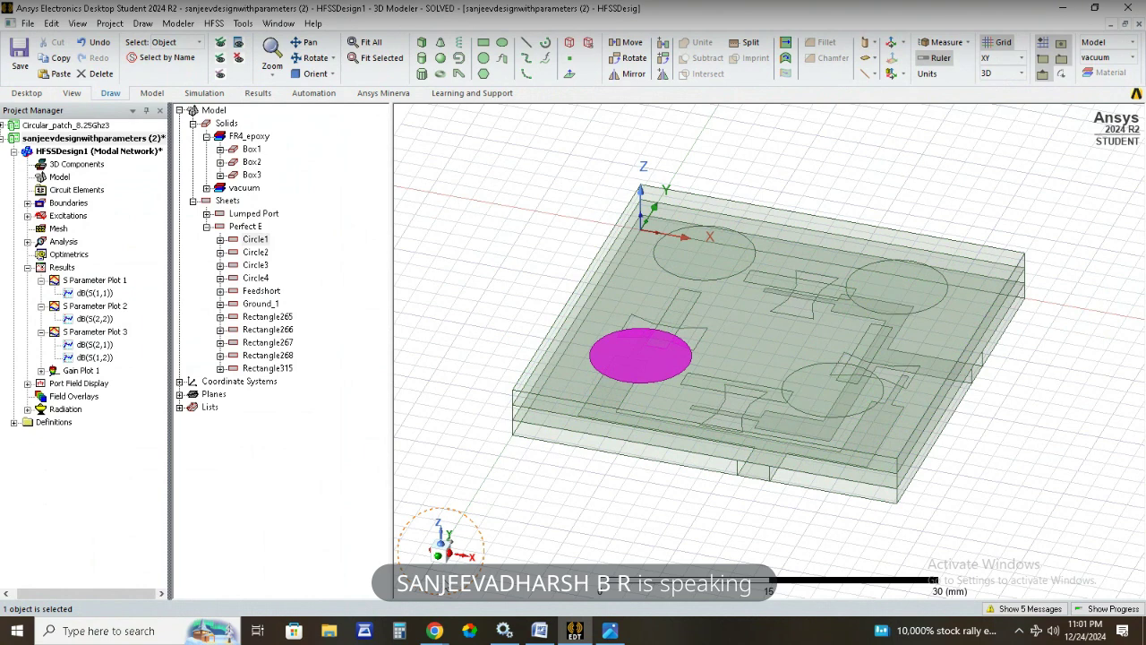
Examine the antenna's stacked substrate layers from different sides in the 3D model.
alt+drag(730, 380, 413, 315)
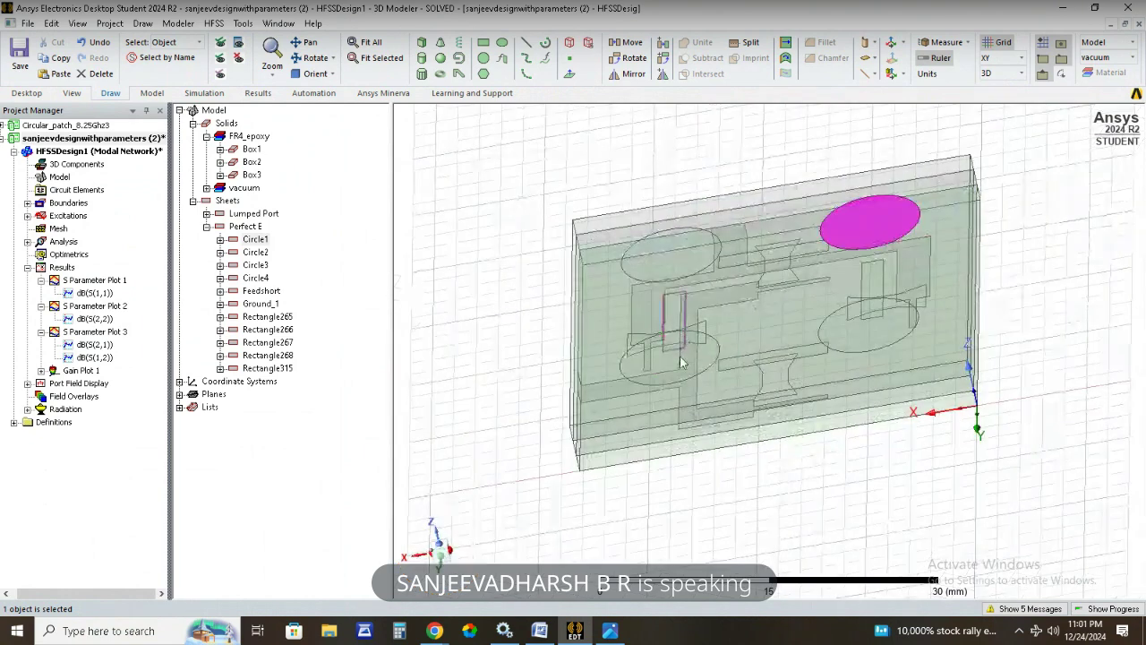
click(357, 192)
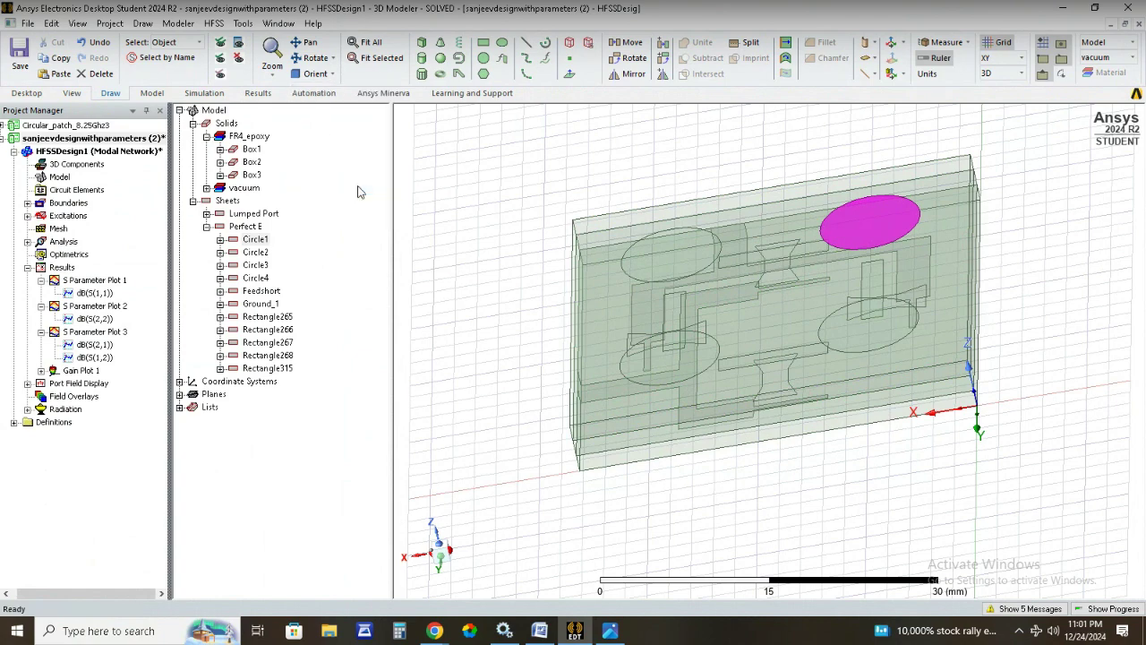
click(552, 445)
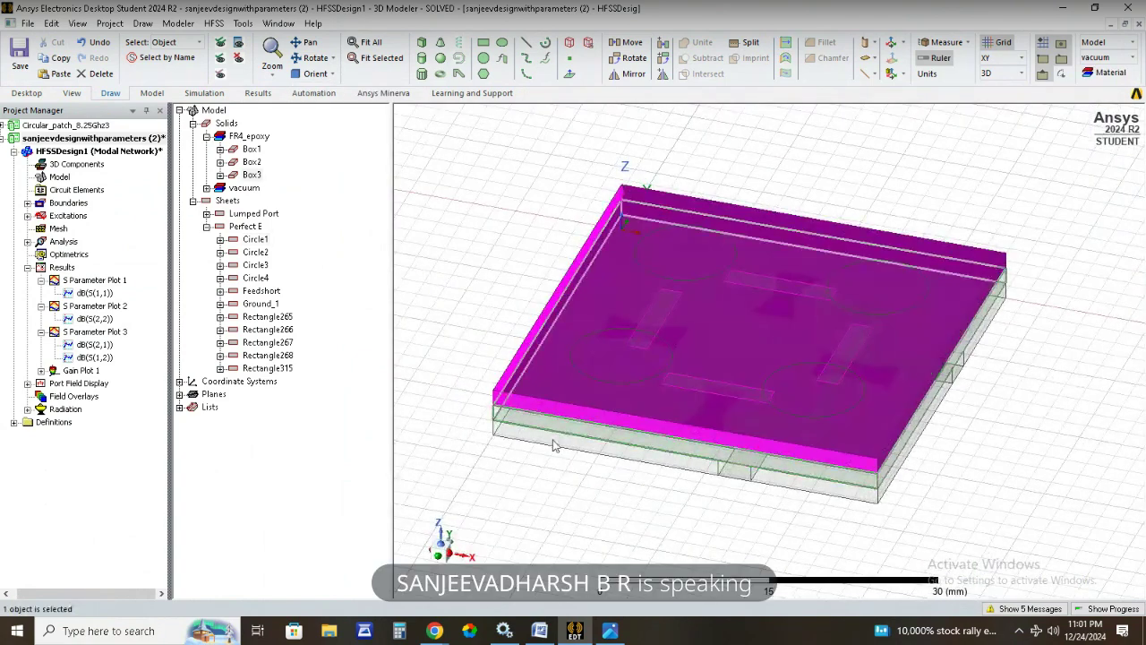
alt+drag(553, 445, 432, 551)
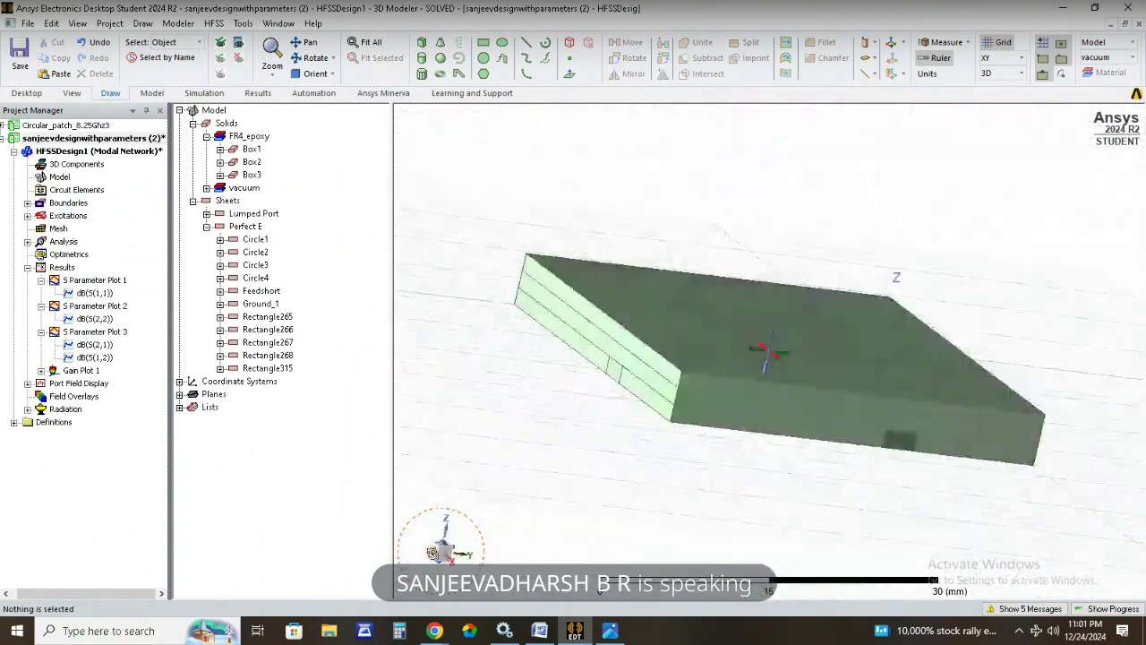
click(670, 392)
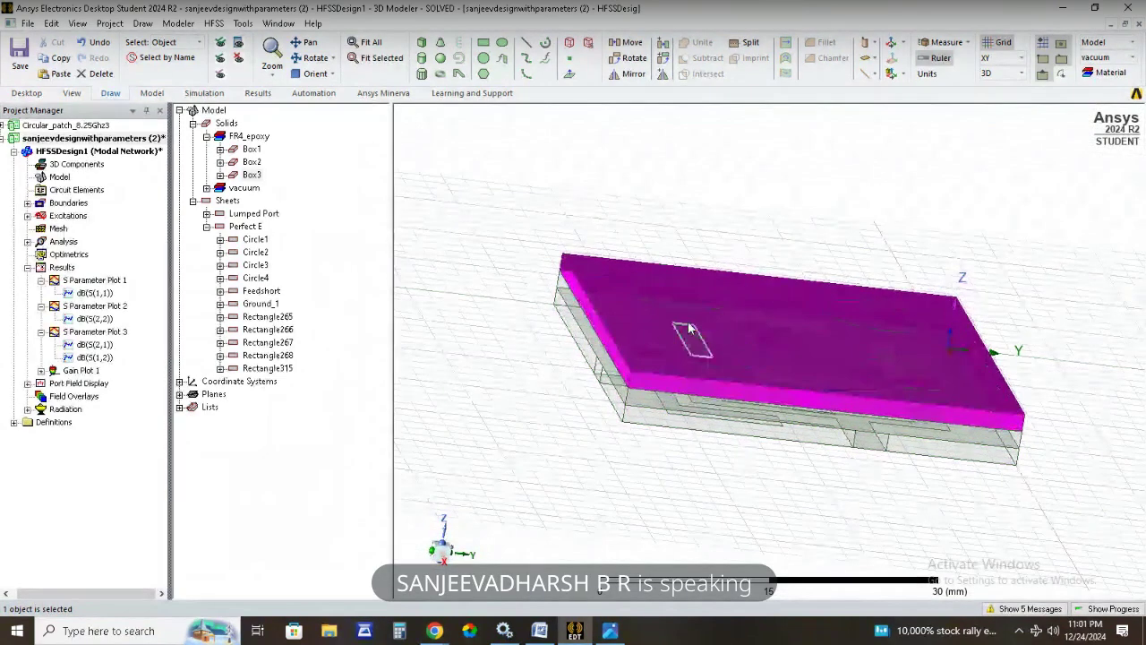
Inspect the two branched feed lines and a circular patch of the antenna from the underside.
alt+drag(432, 565, 448, 483)
click(699, 210)
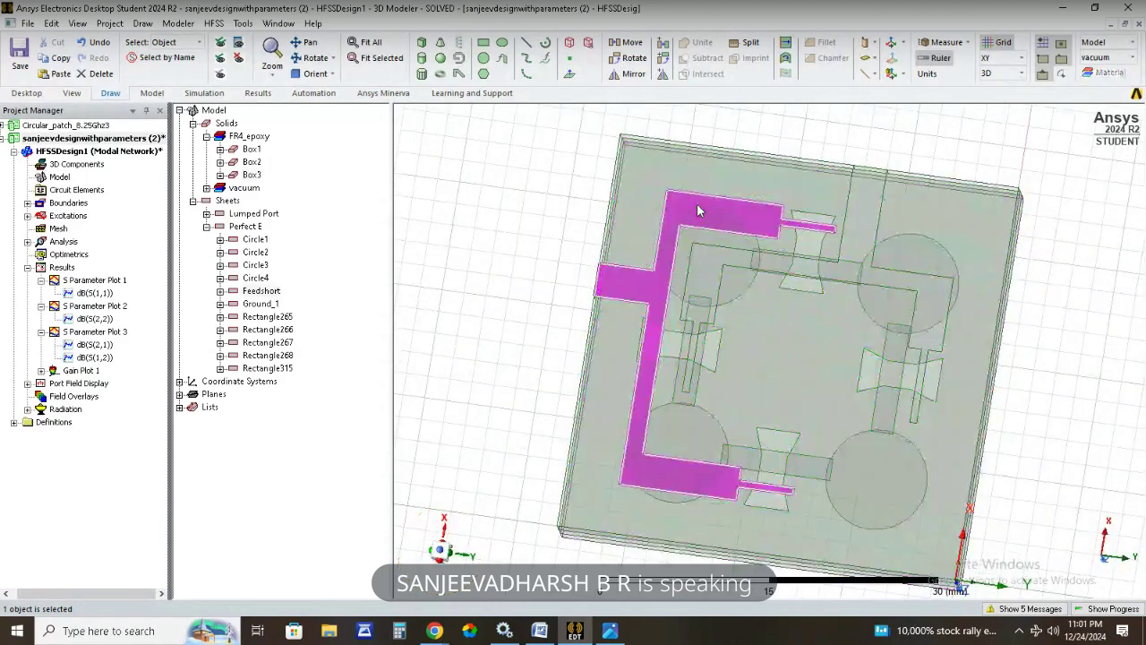
click(867, 208)
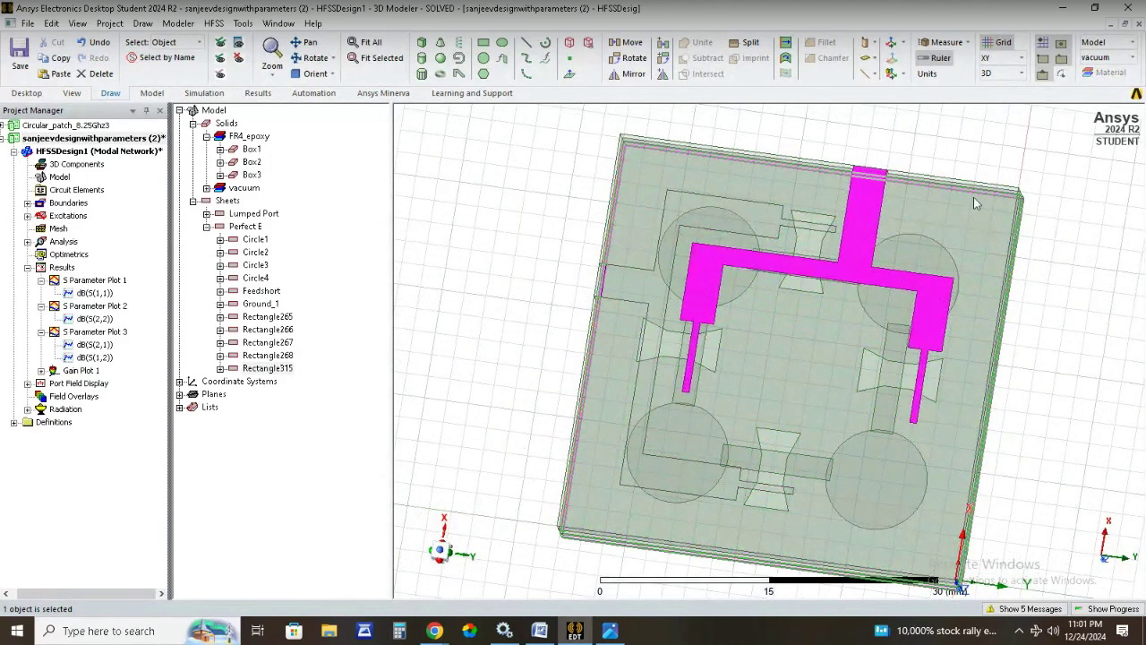
click(756, 243)
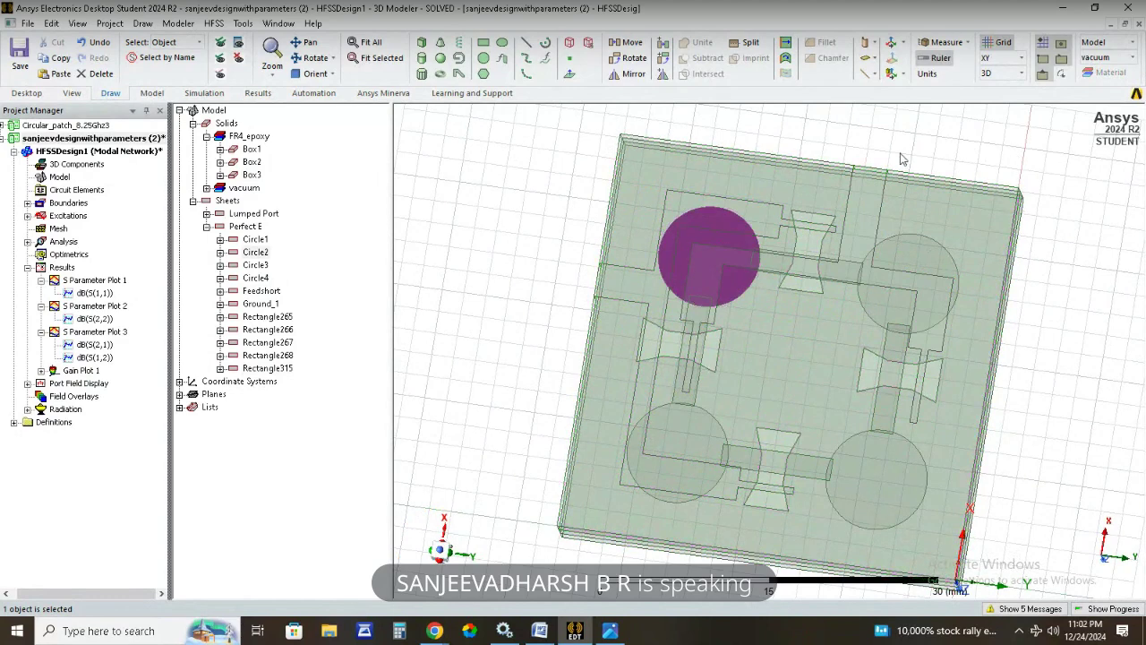
click(734, 246)
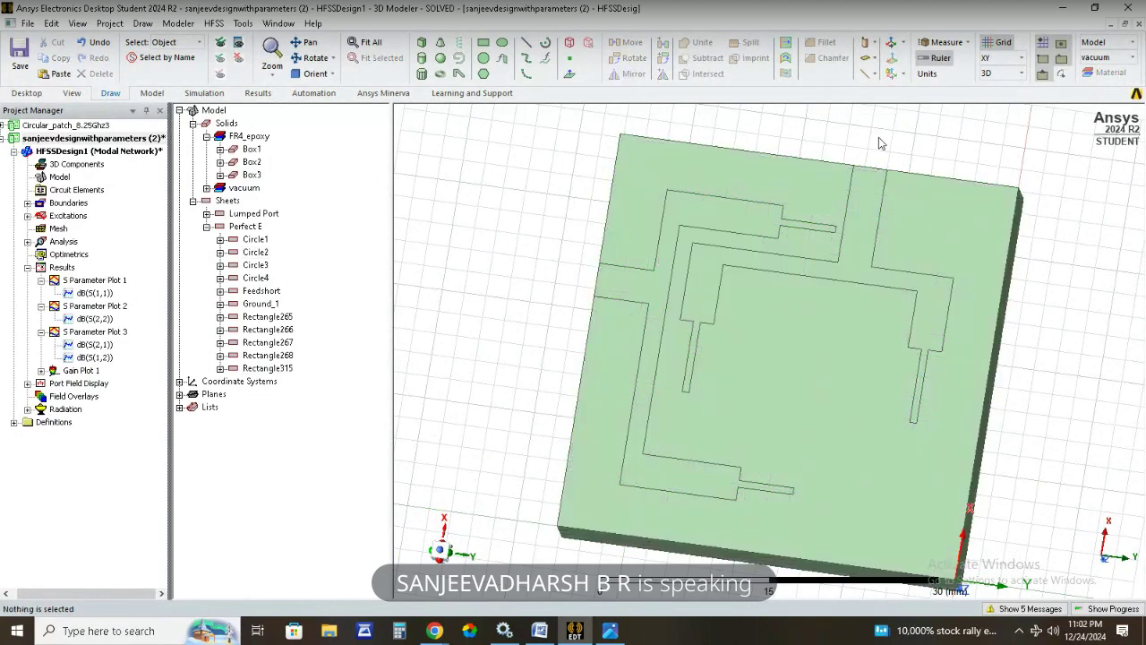
Set the 3D model's view orientation to Trimetric.
click(334, 75)
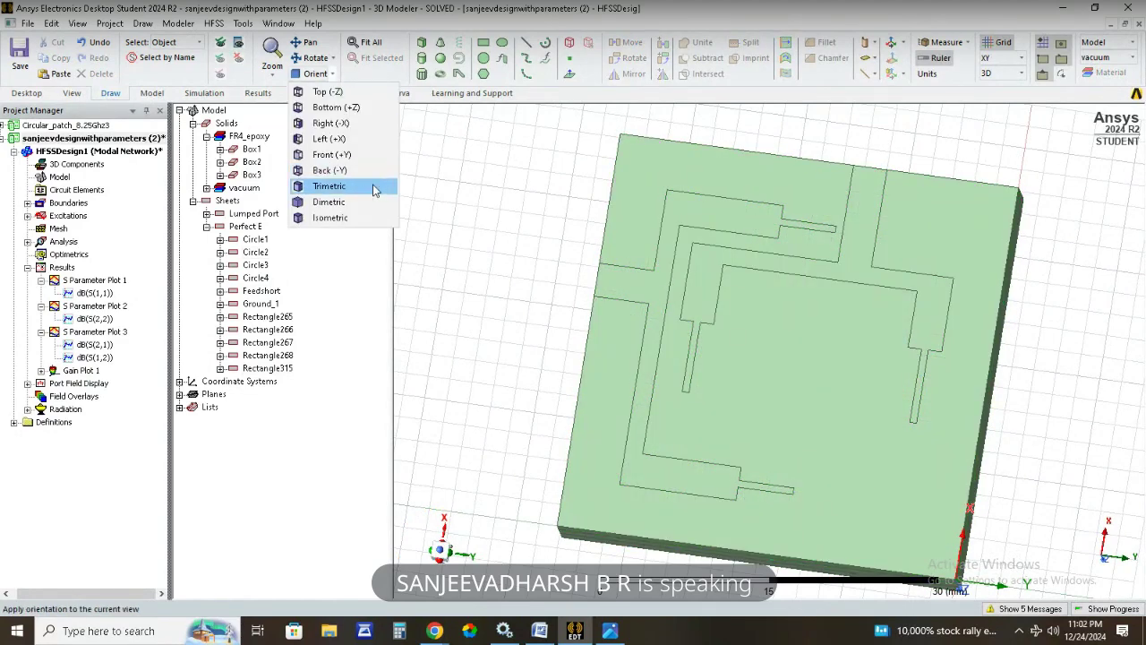
click(375, 183)
click(707, 245)
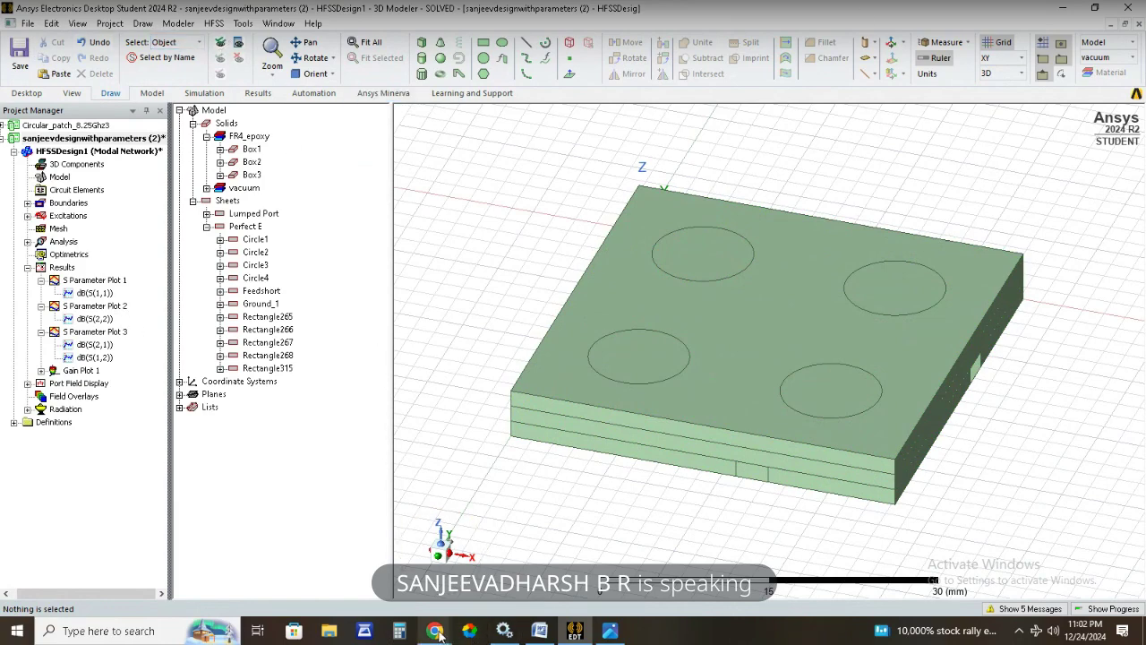
Switch to the MIMO Antenna Parameters presentation in Chrome and review the Diversity Gain and TARC formula slides in full screen.
mouse_move(434, 630)
click(385, 565)
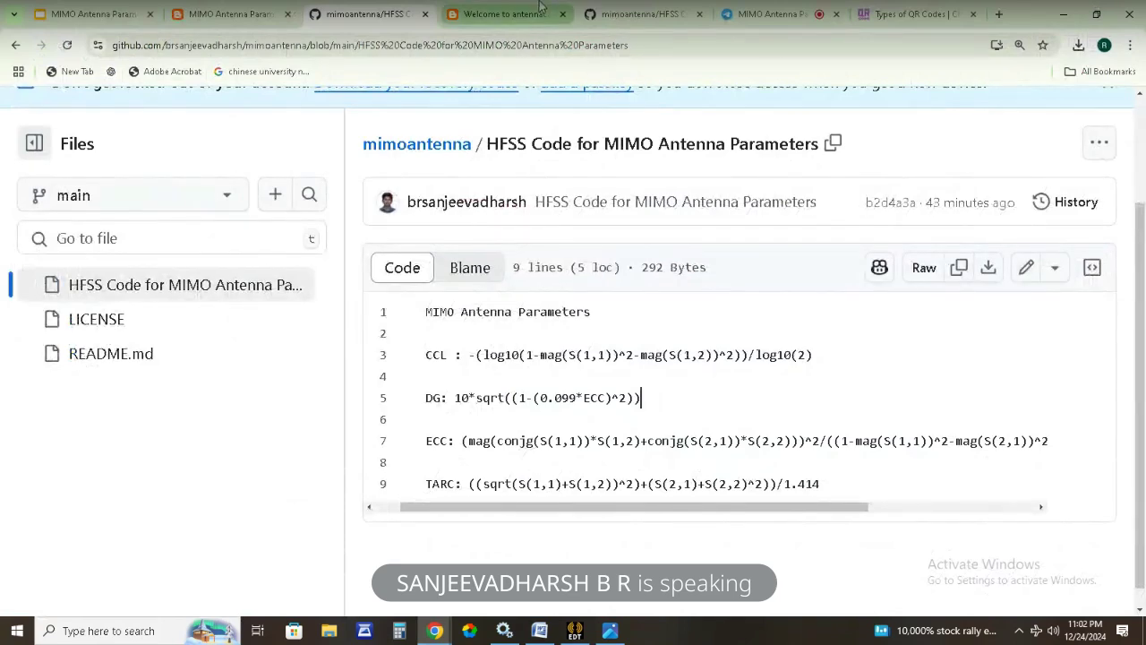
click(128, 9)
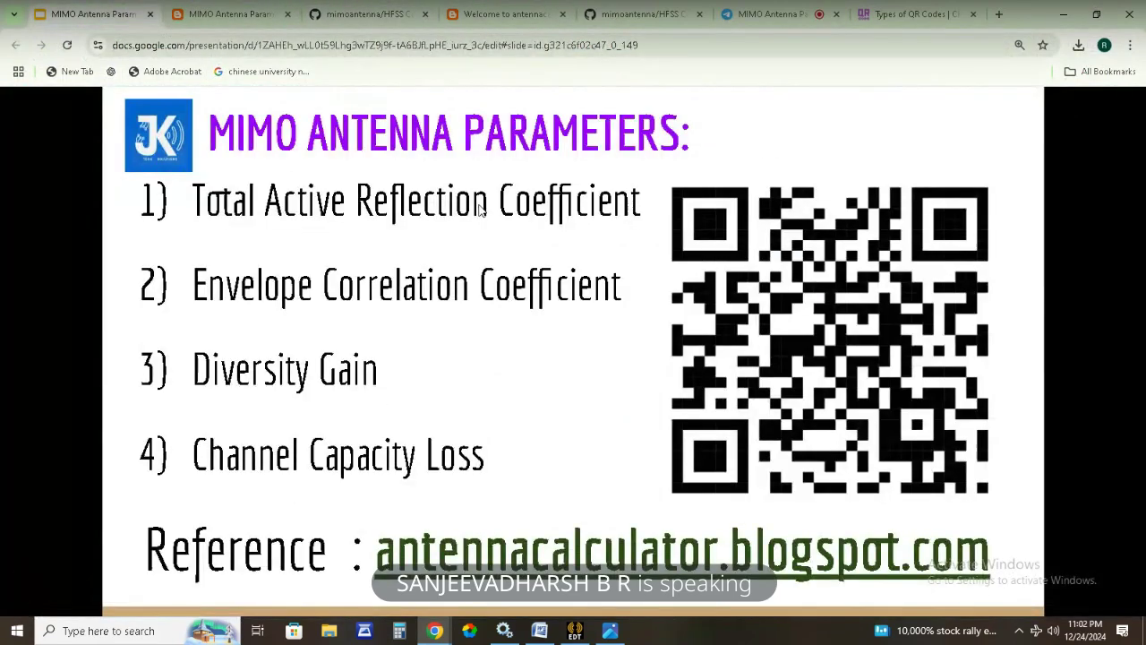
key(ctrl+F5)
key(Right)
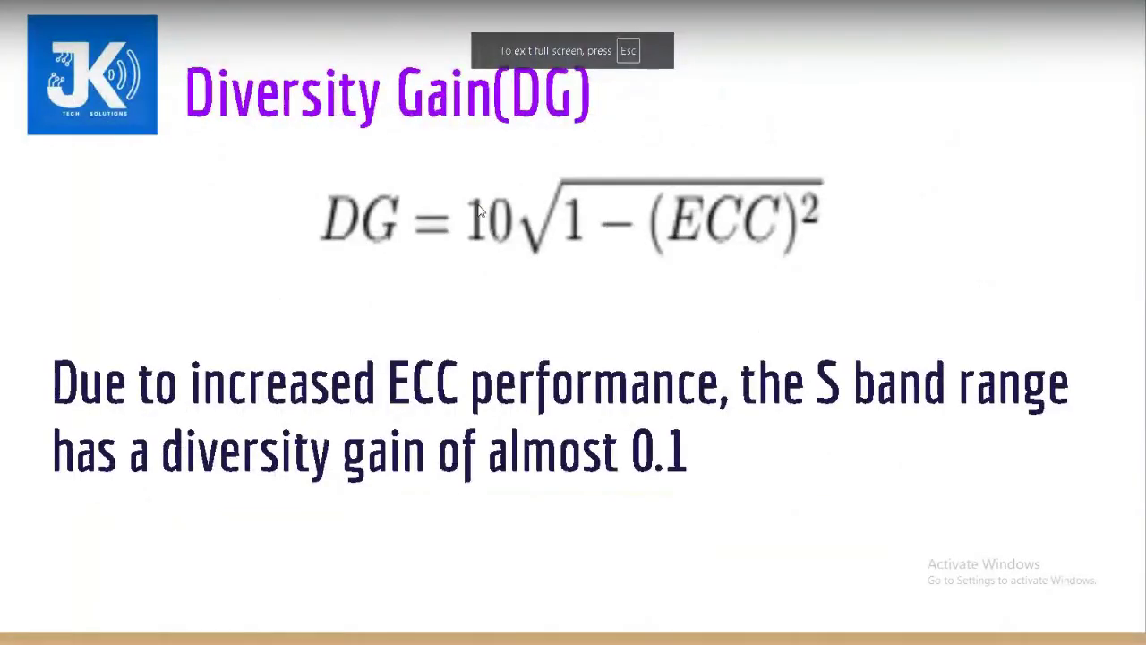
key(Right)
key(Right)
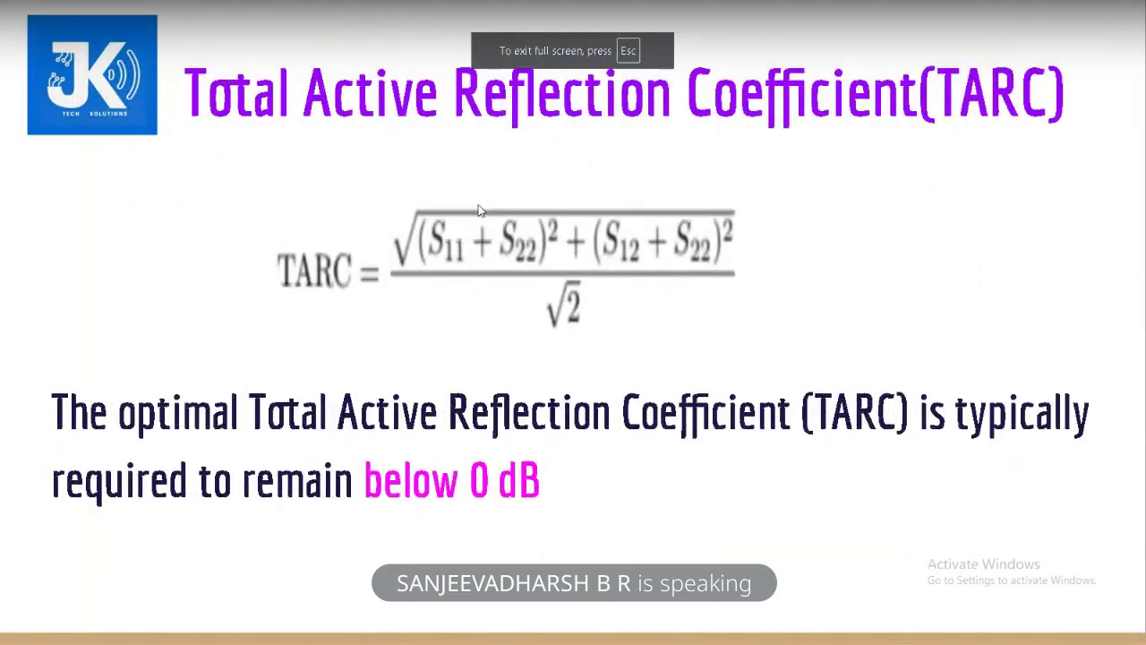
key(Escape)
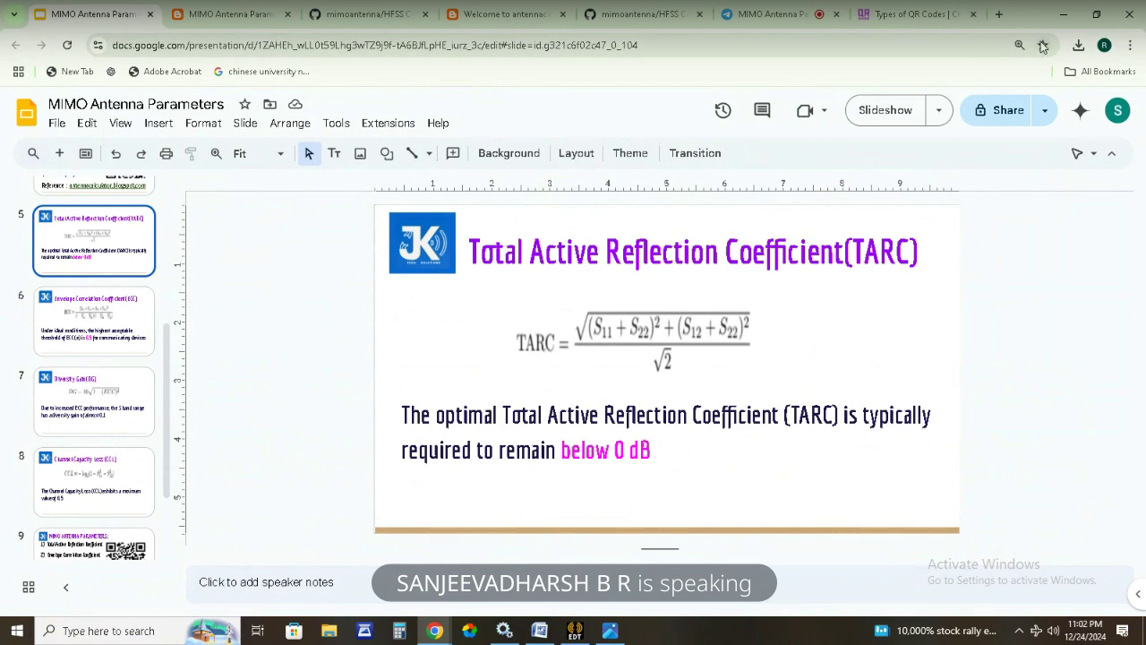
Move the GitHub page with the HFSS code for MIMO antenna parameters directly beside the MIMO Antenna Parameters presentation in the browser.
click(650, 6)
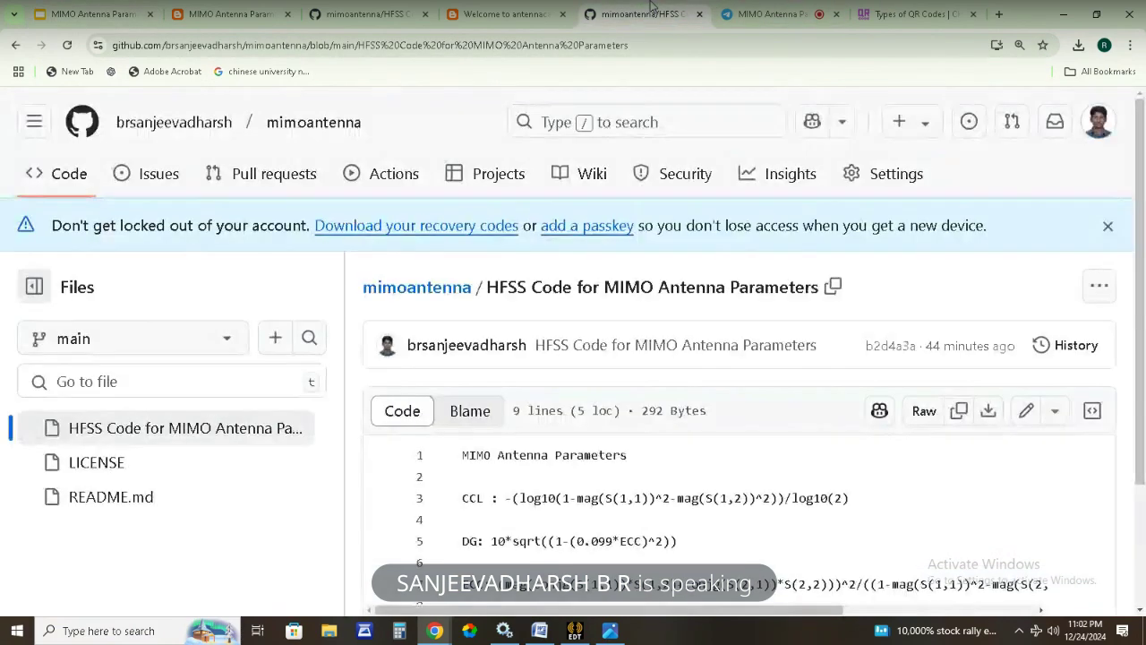
scroll(552, 446, down, 2)
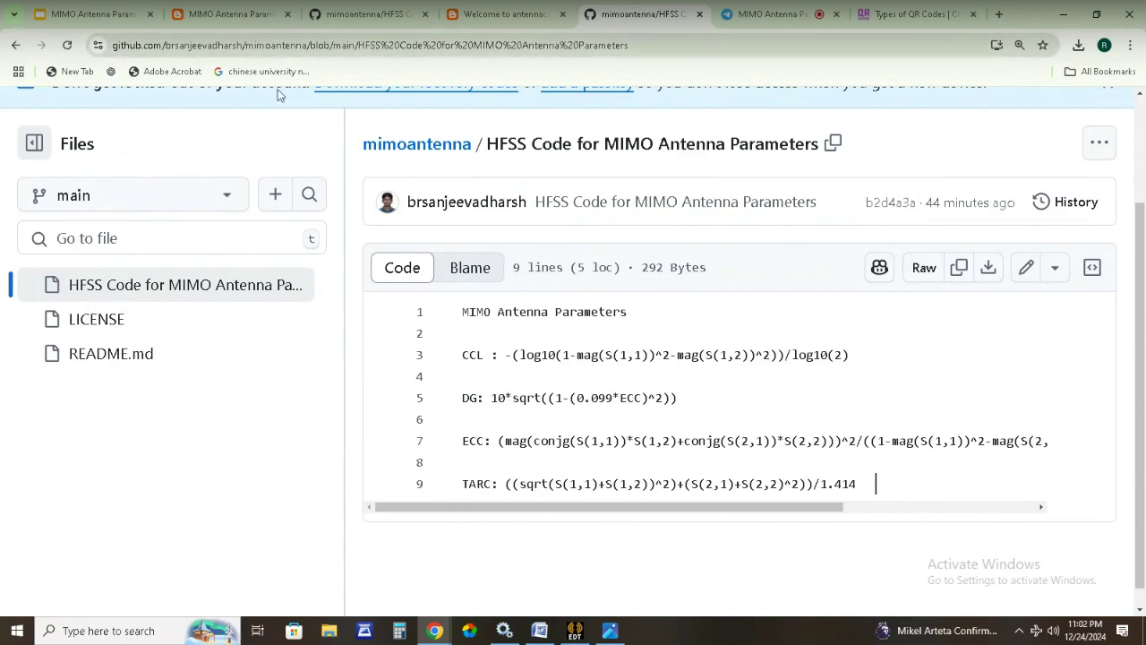
click(203, 9)
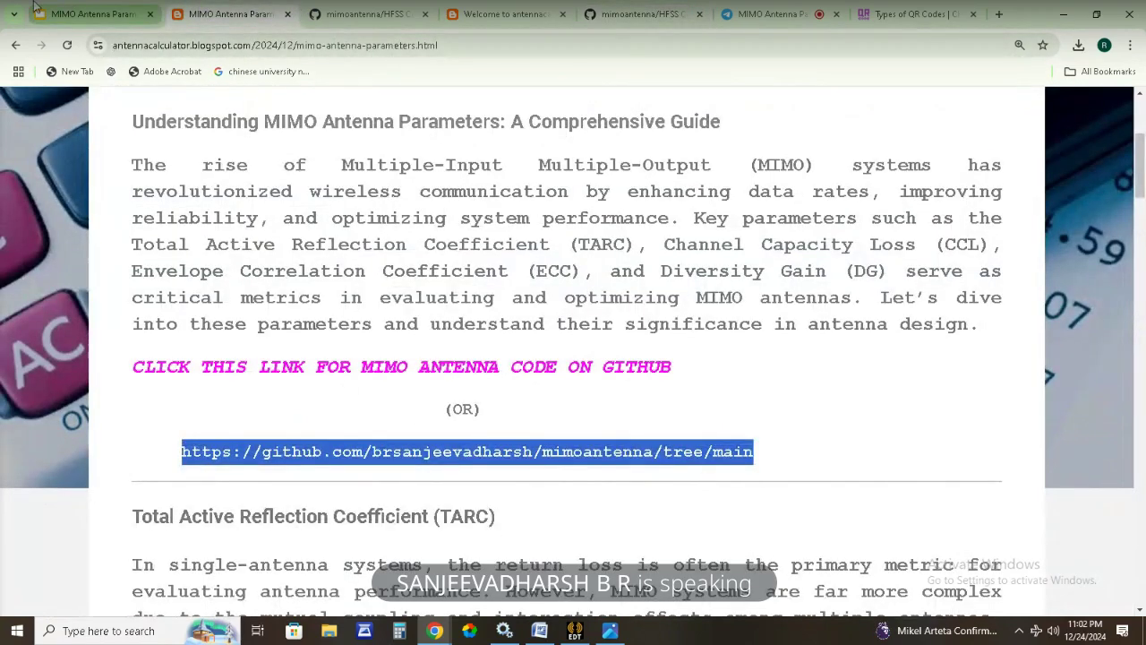
click(72, 7)
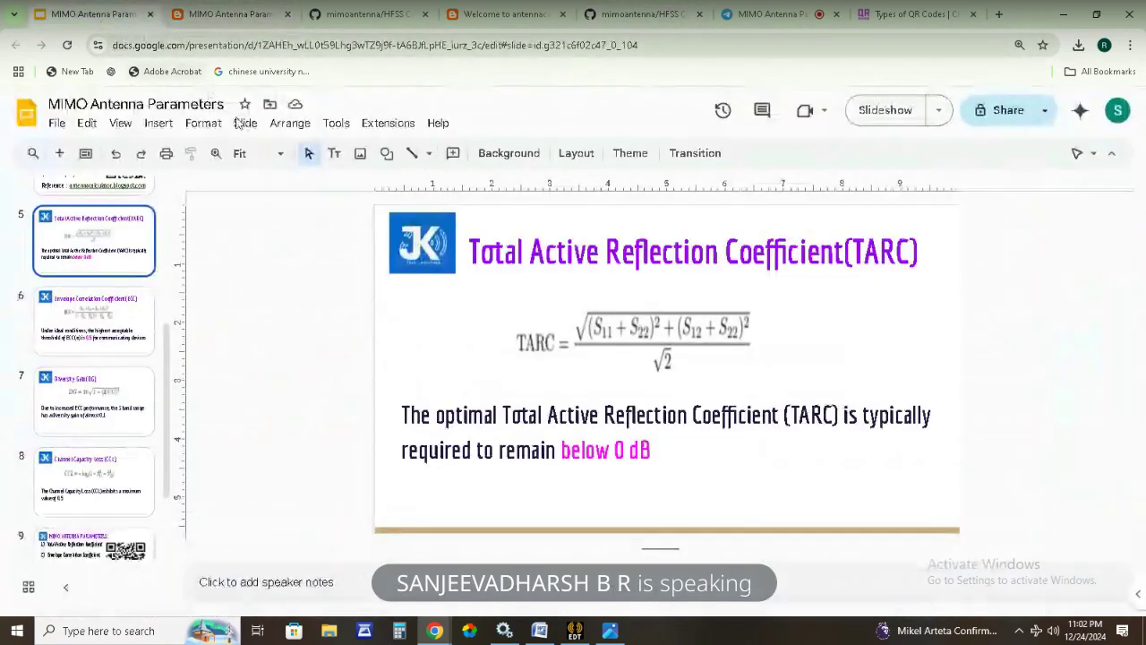
click(630, 14)
drag(606, 15, 192, 9)
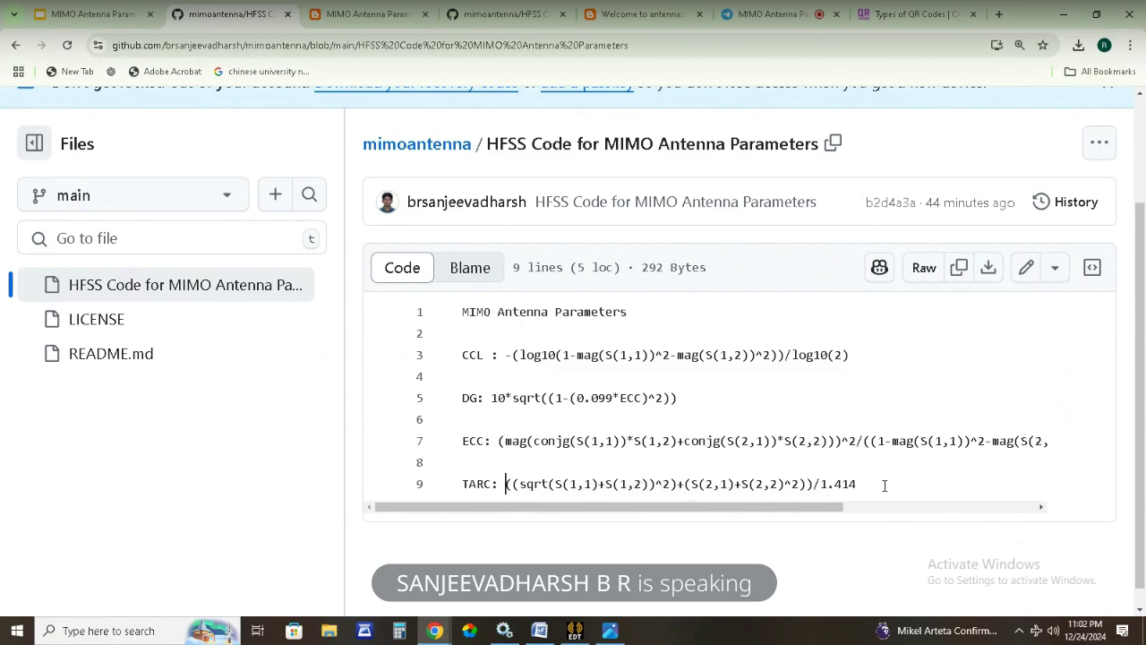
click(89, 13)
click(215, 15)
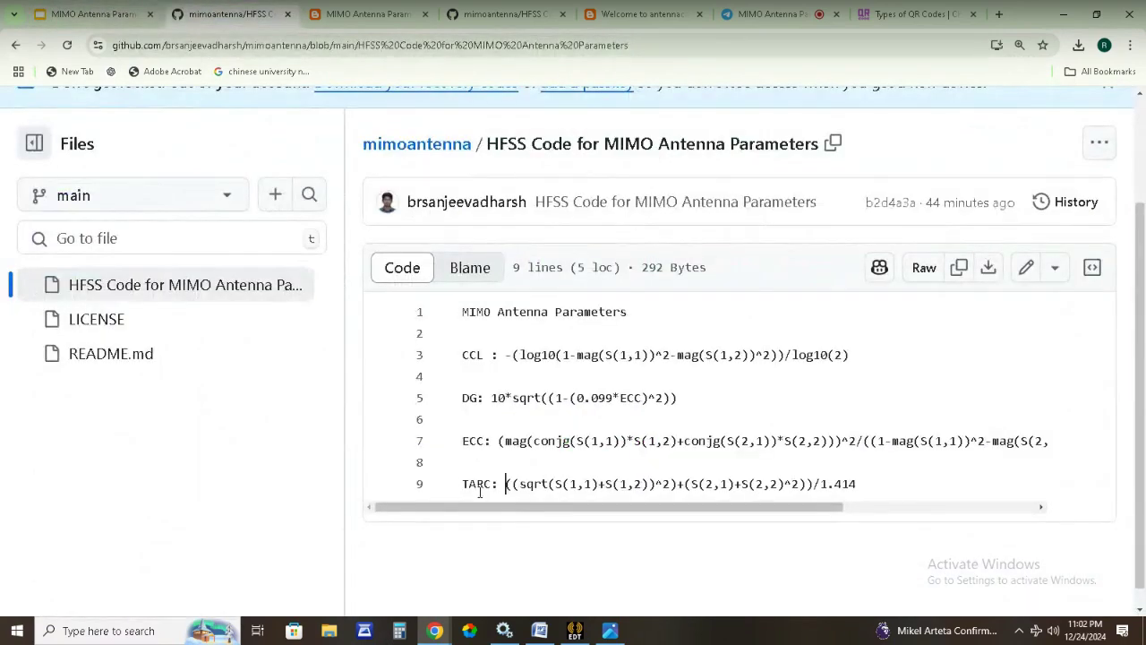
Copy the TARC expression without its label from line 9 of the GitHub code.
drag(506, 485, 855, 502)
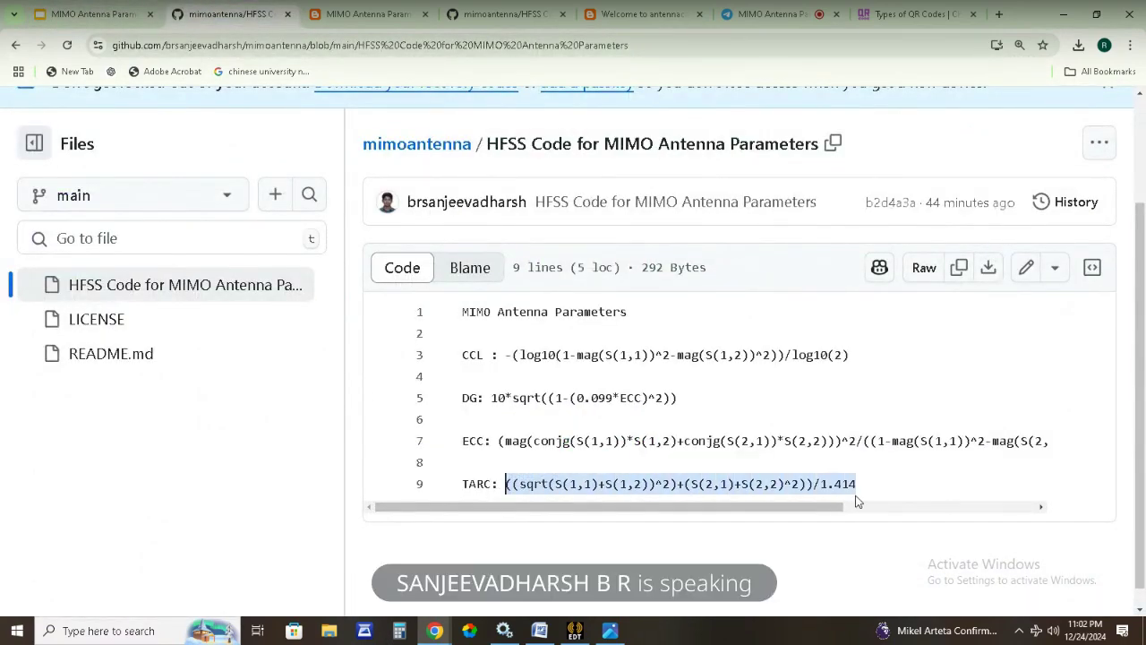
right_click(798, 483)
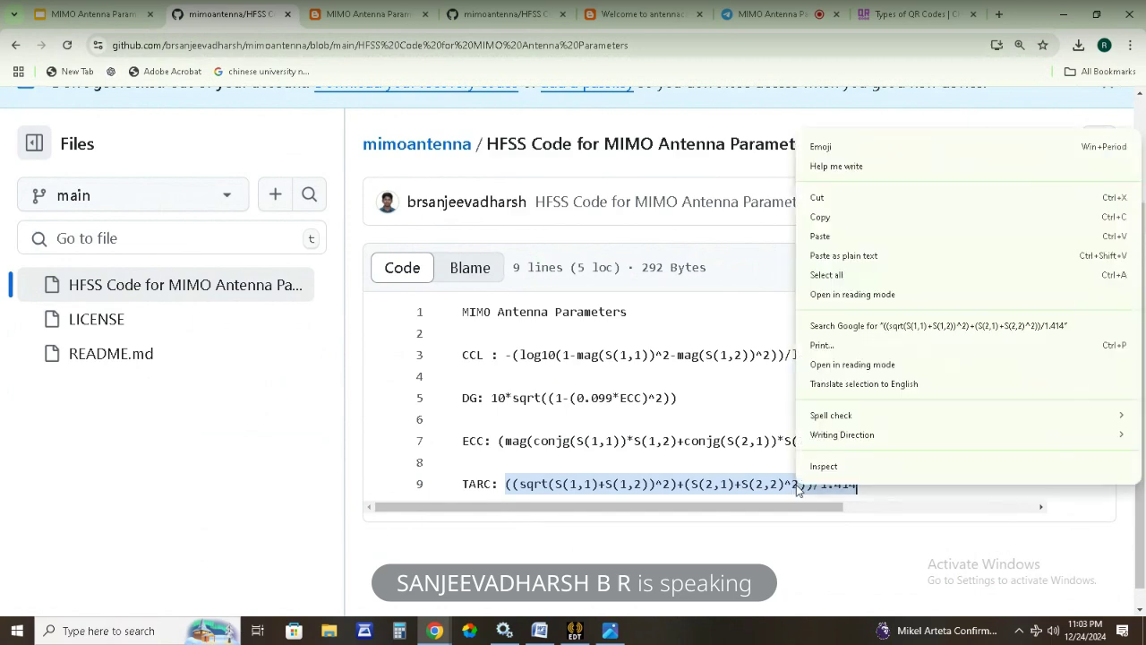
click(825, 218)
Switch to Ansys Electronics Desktop, review S Parameter Plot 1 and S Parameter Plot 3, and return to the 3D model.
click(575, 629)
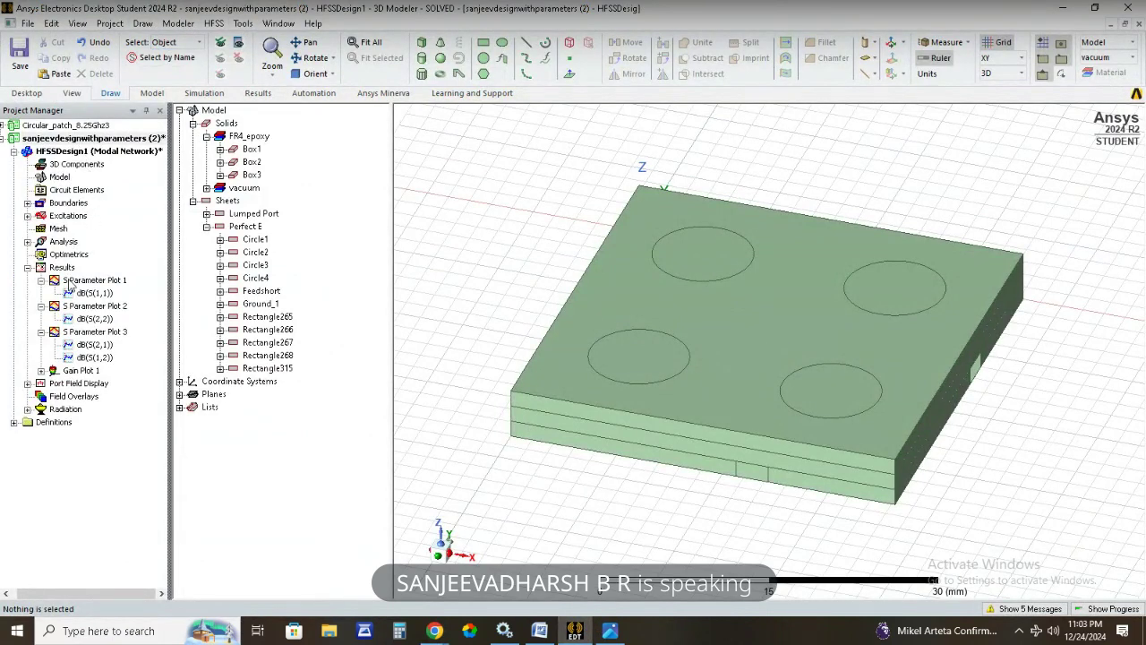
click(92, 280)
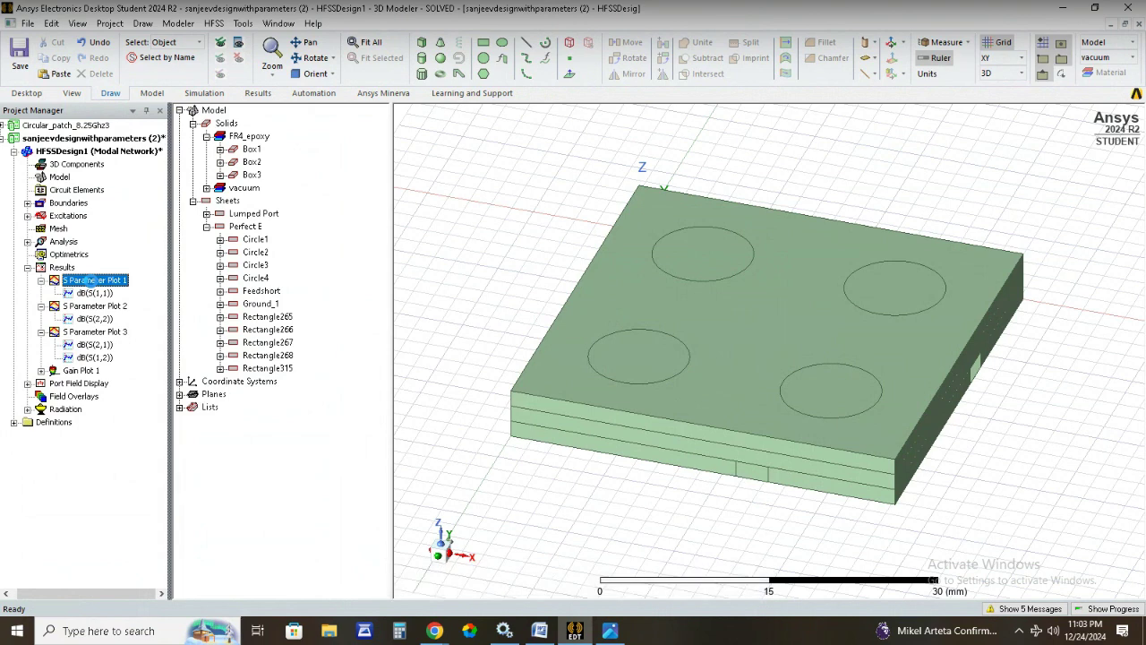
double_click(91, 280)
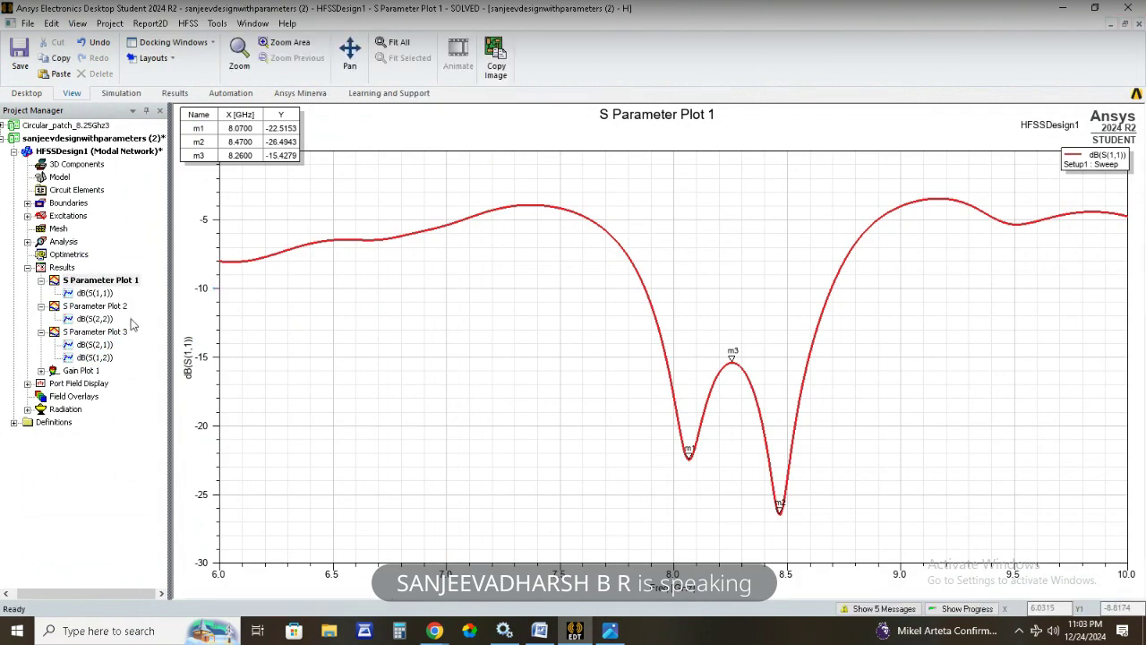
double_click(122, 332)
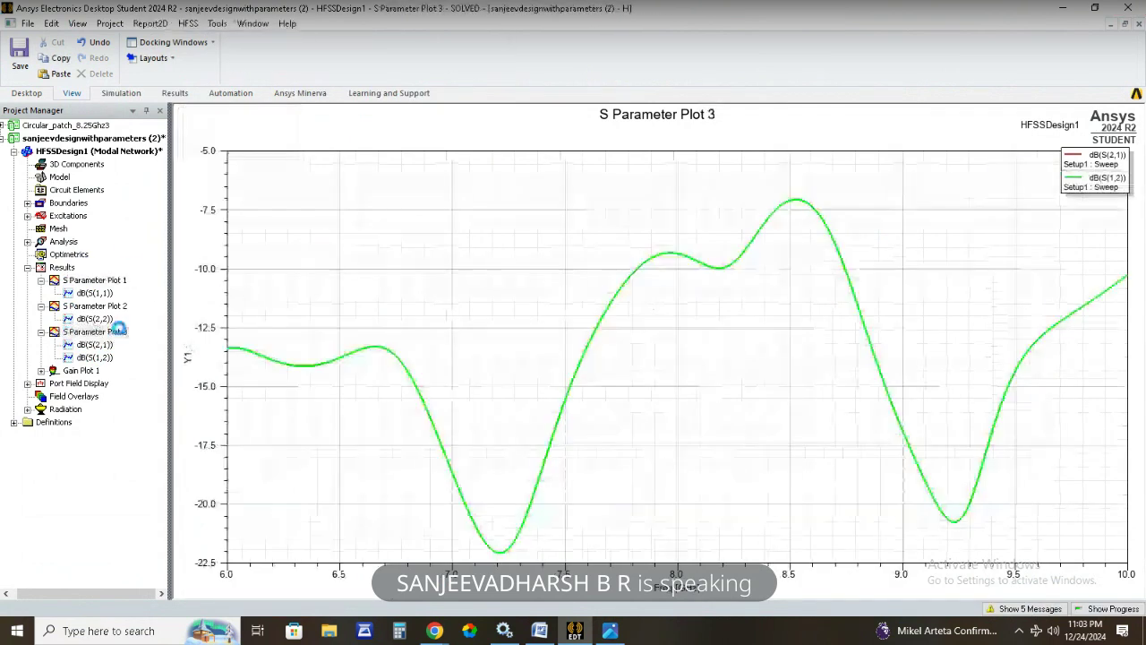
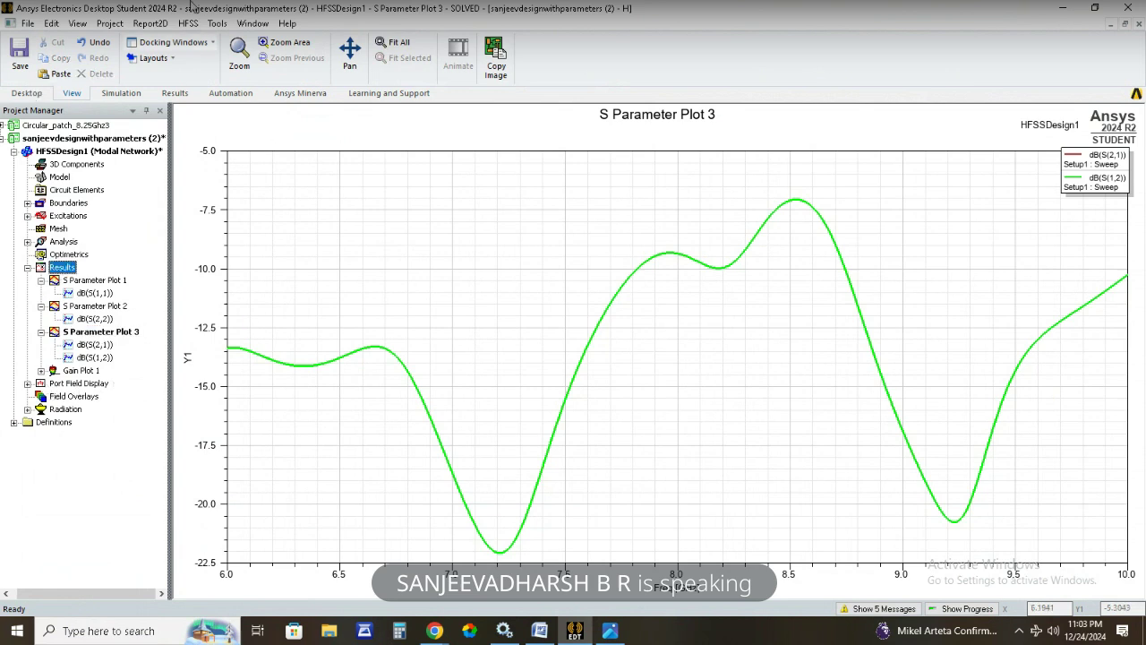
click(1138, 24)
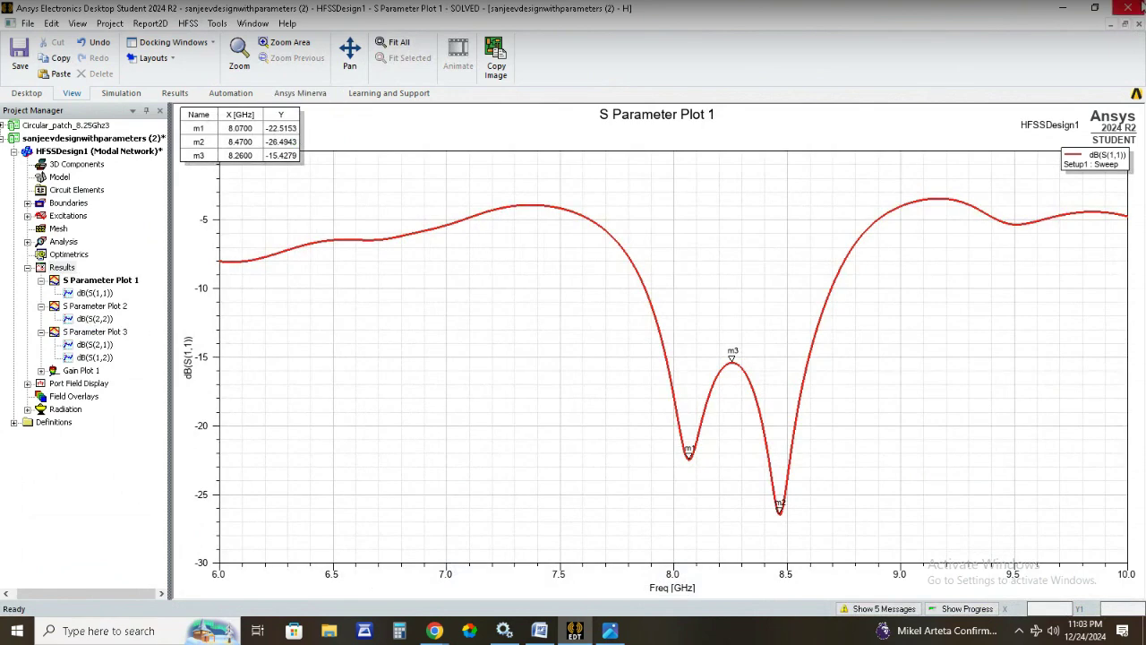
click(1138, 23)
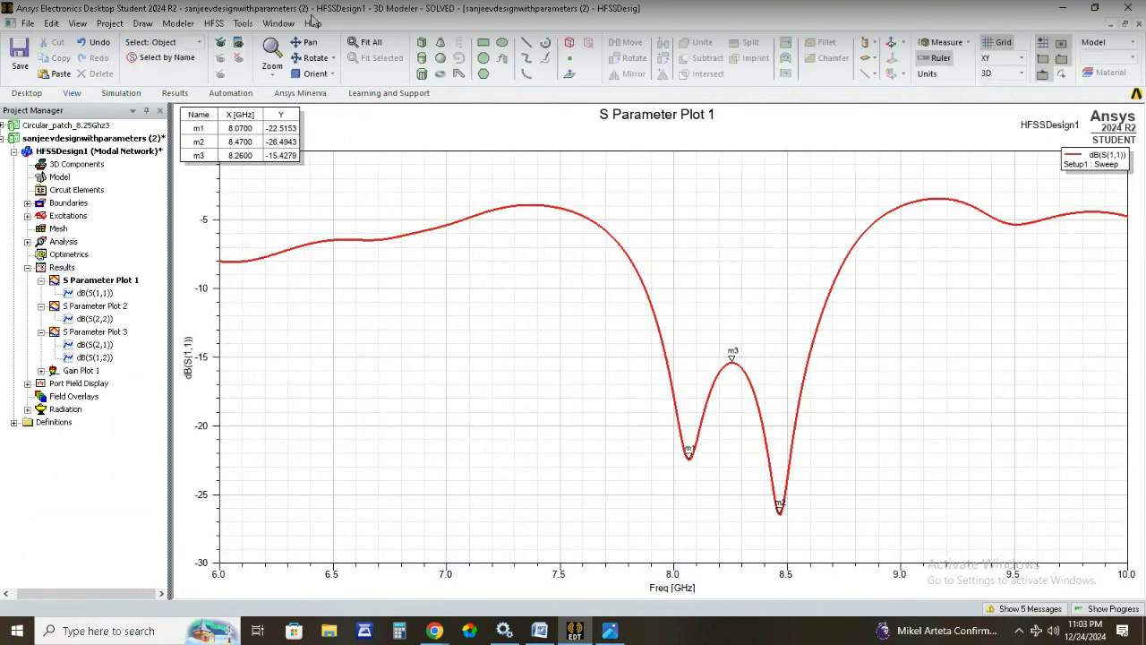
Open the Output Variables dialog for the HFSS design's results.
click(214, 23)
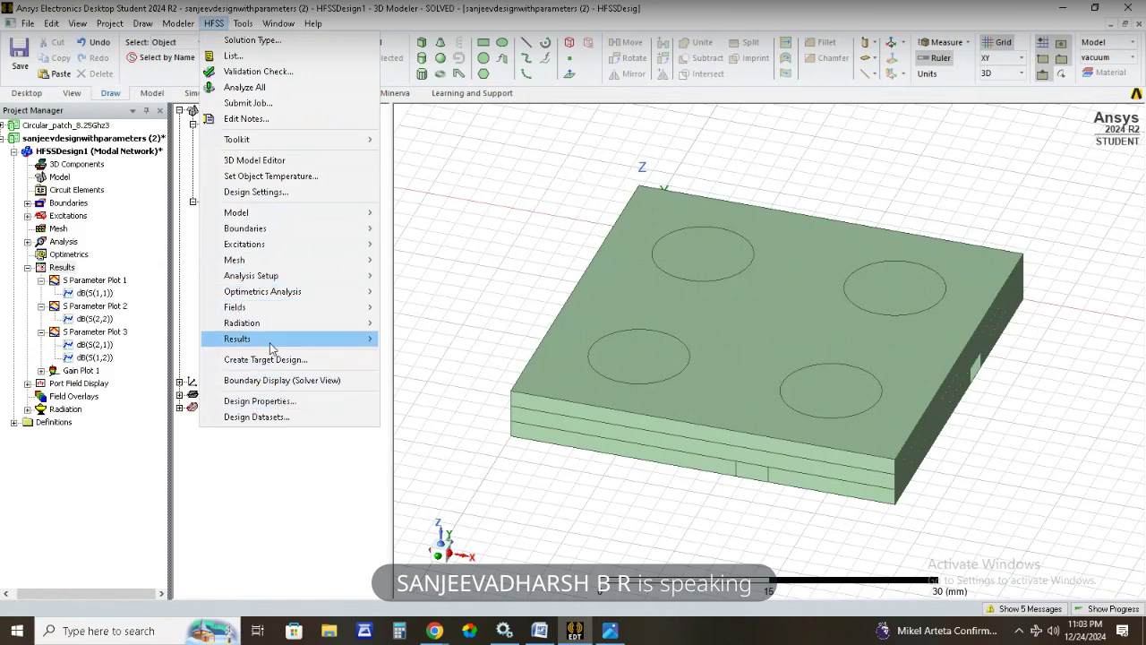
mouse_move(273, 347)
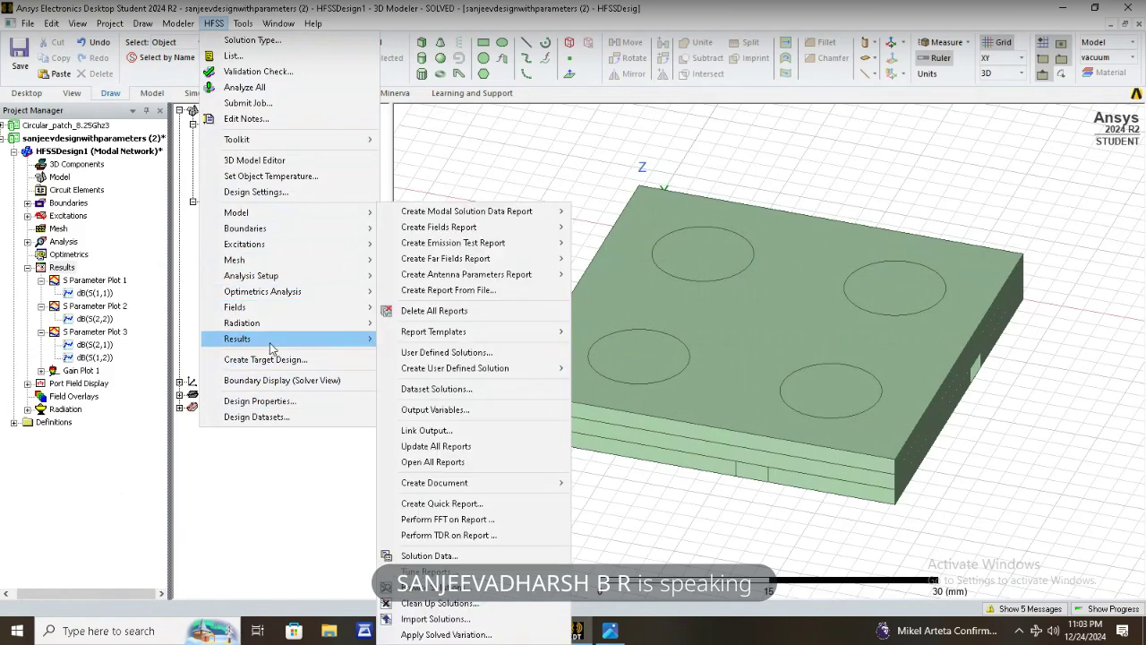
click(427, 409)
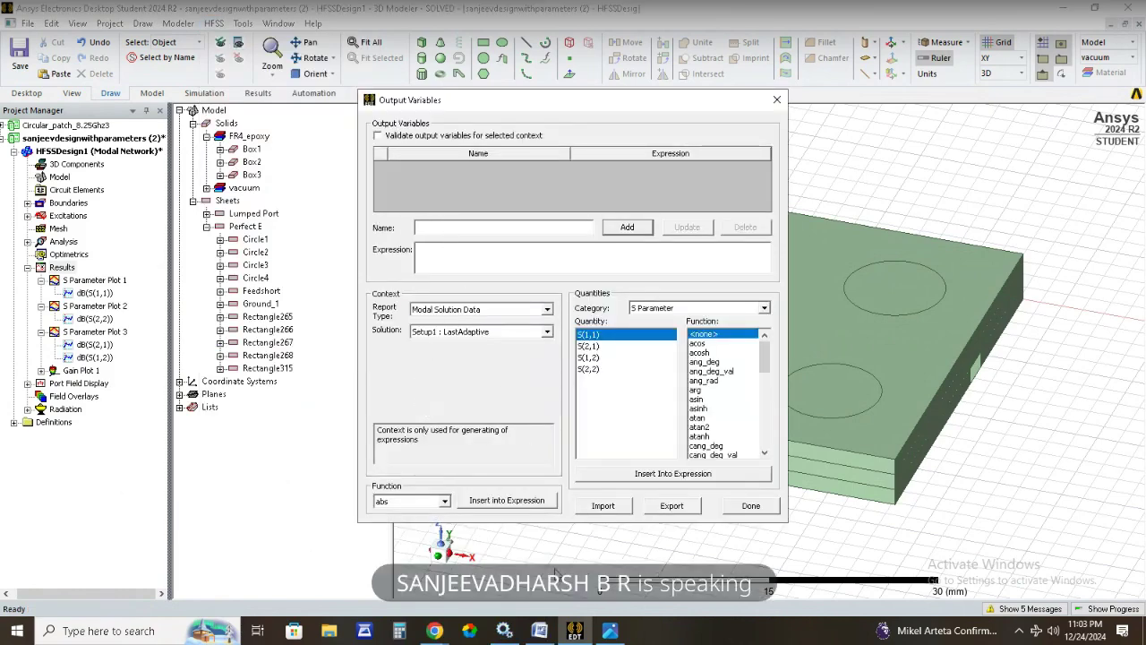
Switch to the GitHub page in Chrome and copy the whole TARC line, including its label.
click(439, 632)
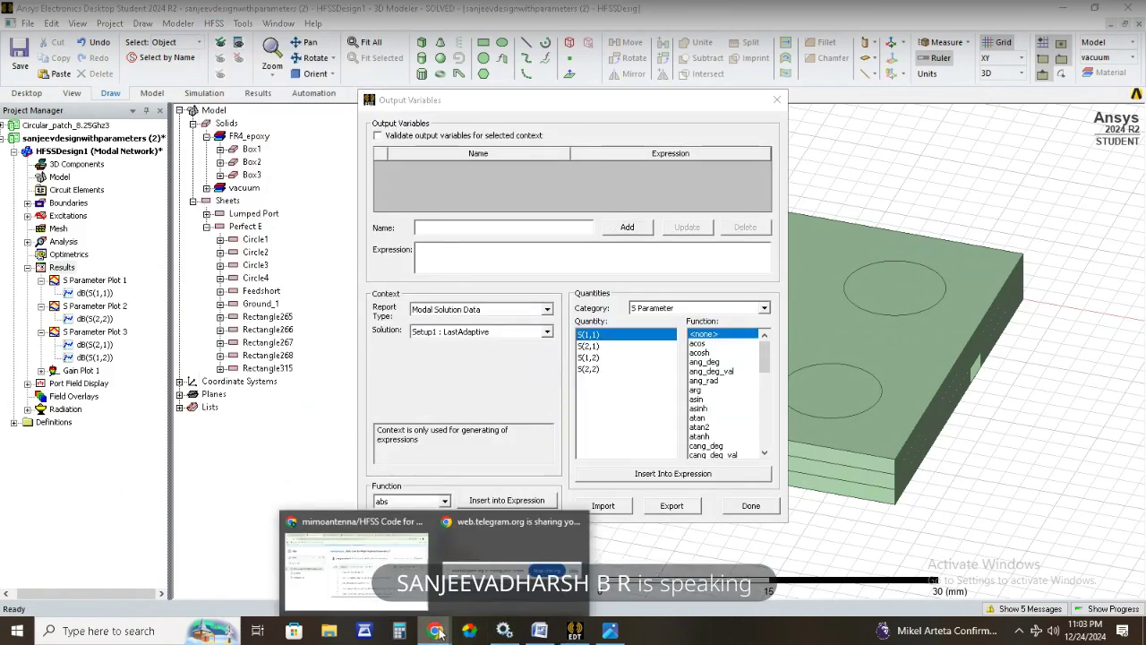
click(400, 598)
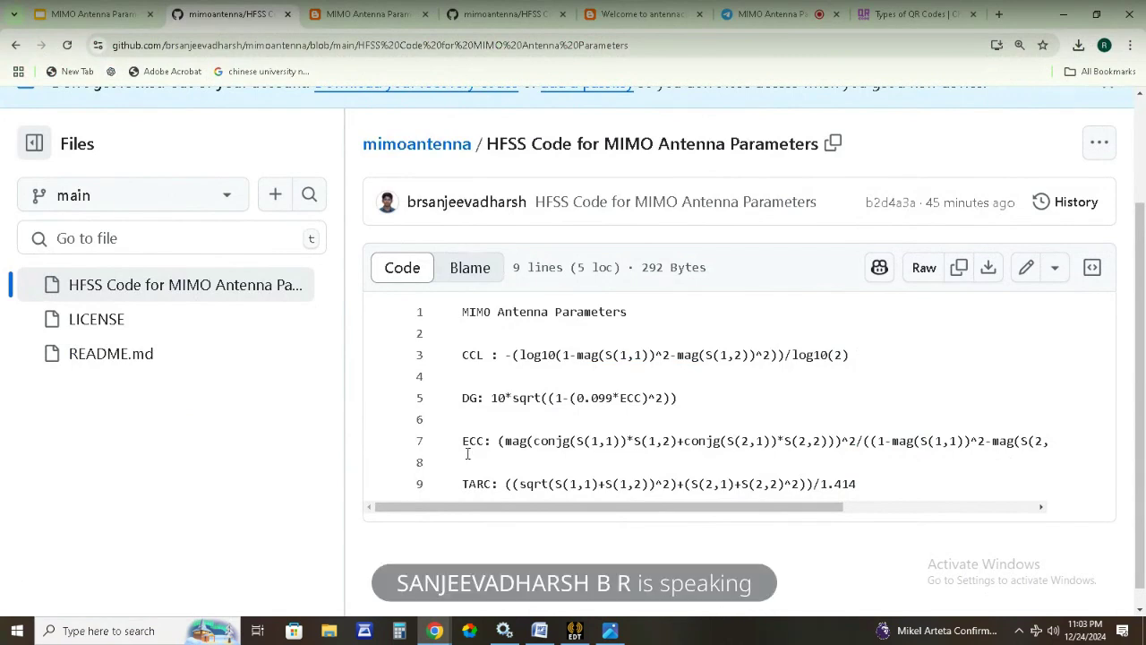
drag(464, 486, 861, 483)
key(ctrl+c)
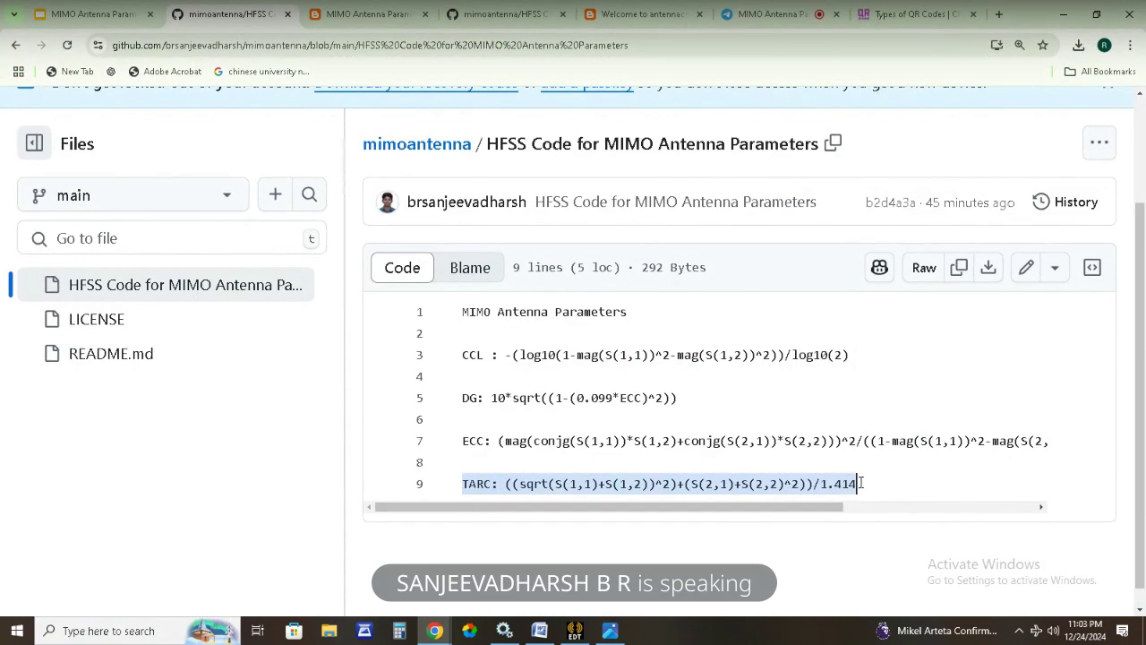
Back in Ansys, add an output variable named TARC with the copied expression ((sqrt(S(1,1)+S(1,2))^2)+(S(2,1)+S(2,2)^2))/1.414, leaving out the label.
click(574, 630)
click(440, 247)
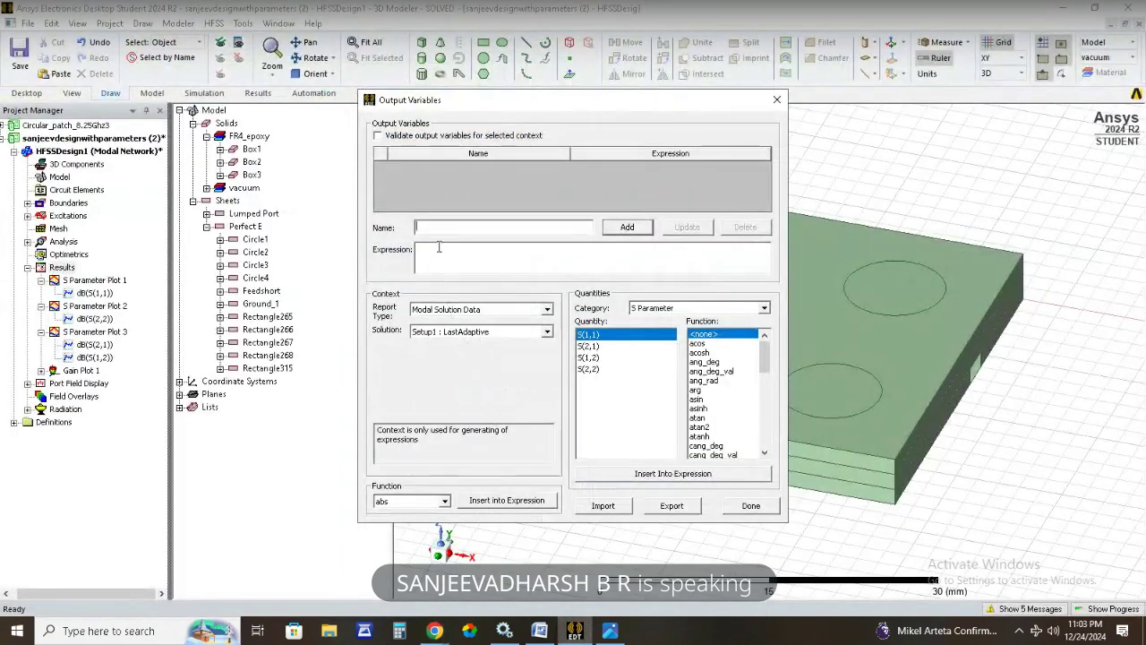
key(ctrl+v)
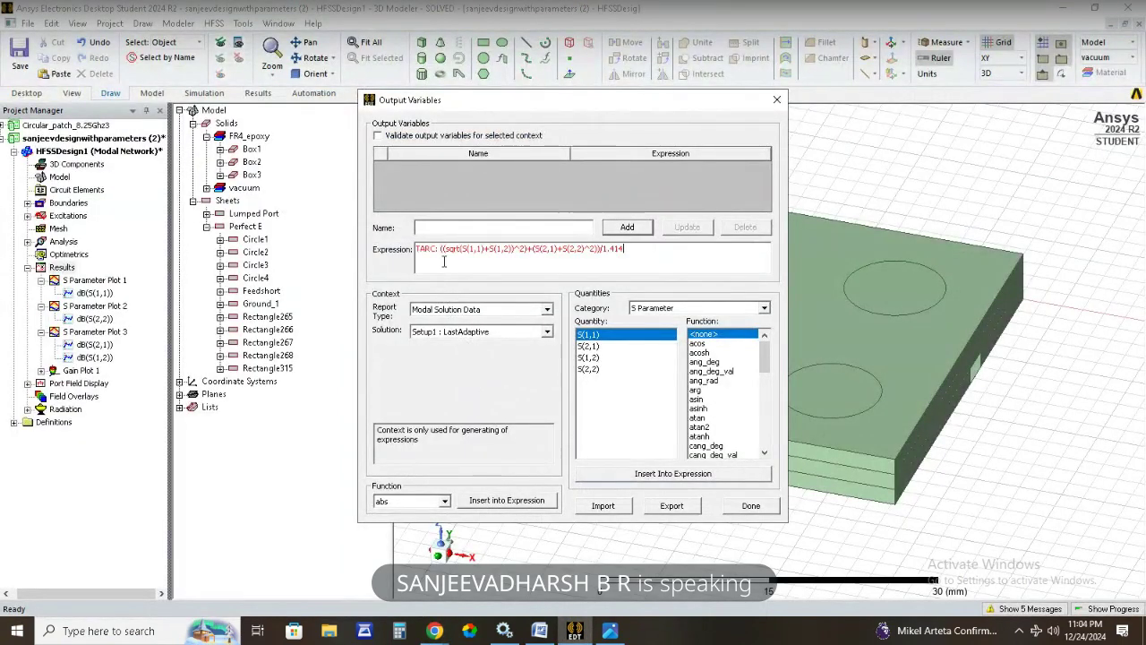
drag(440, 251, 412, 256)
key(Delete)
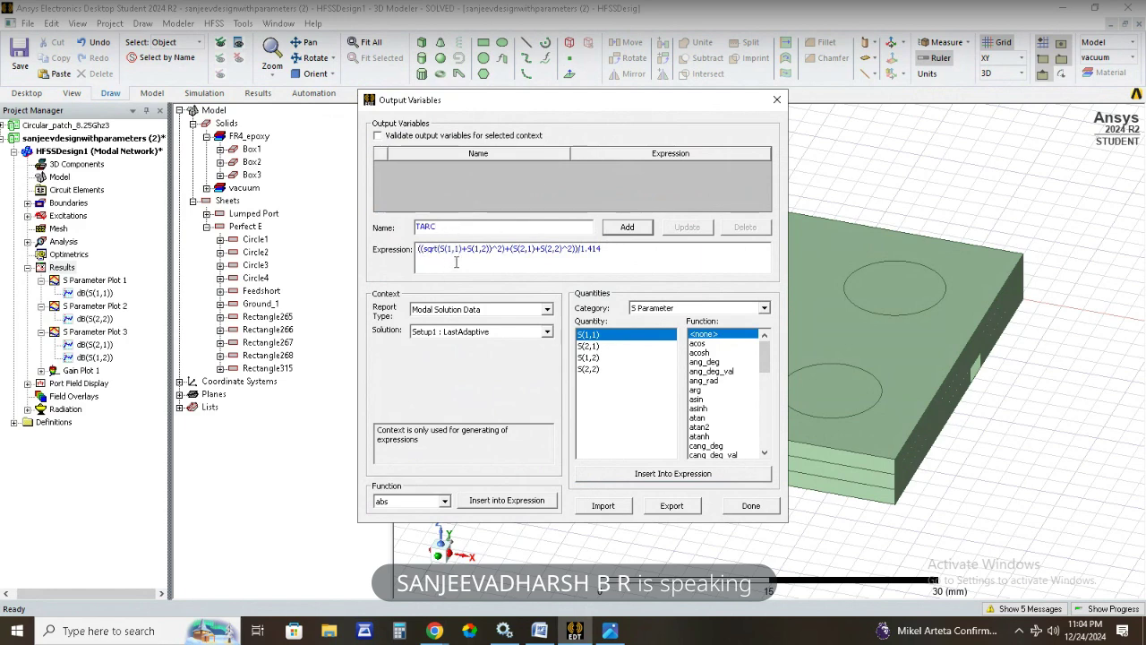
click(634, 229)
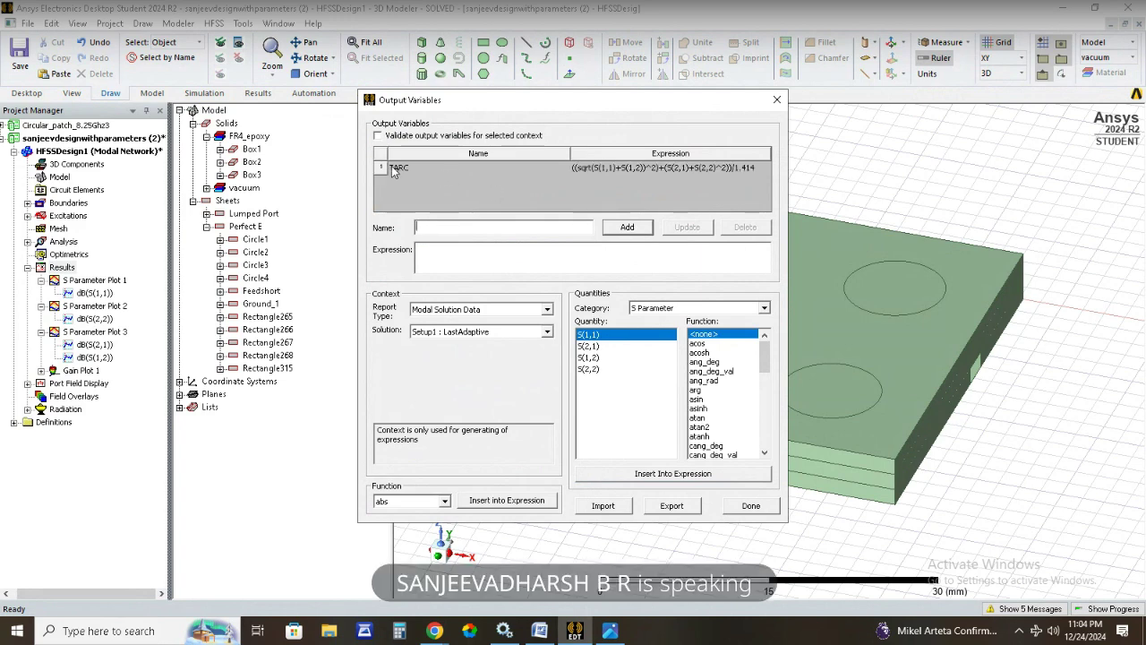
Switch to the MIMO Antenna Parameters presentation in Chrome and review the Envelope Correlation Coefficient (ECC) formula slide.
mouse_move(440, 630)
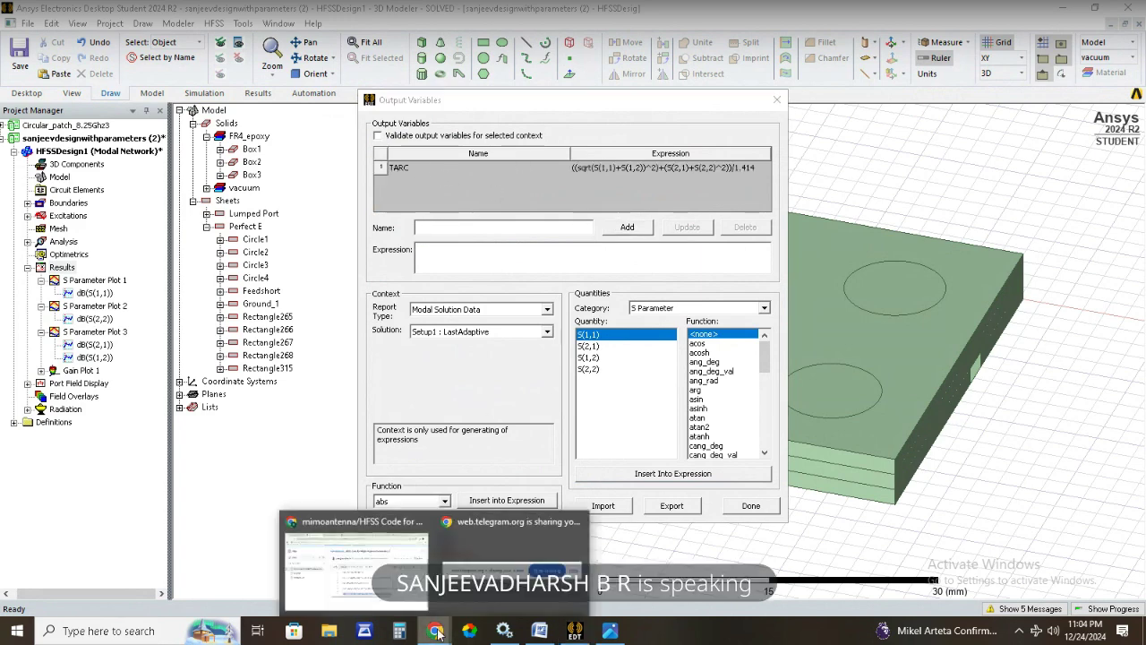
click(360, 598)
click(89, 13)
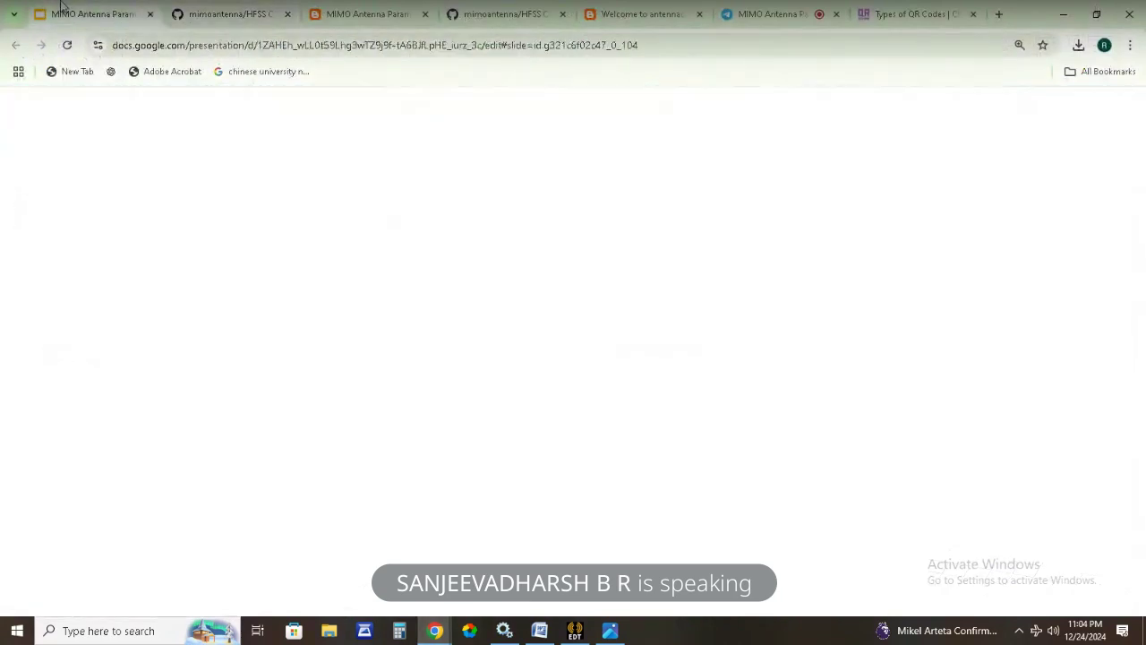
click(75, 315)
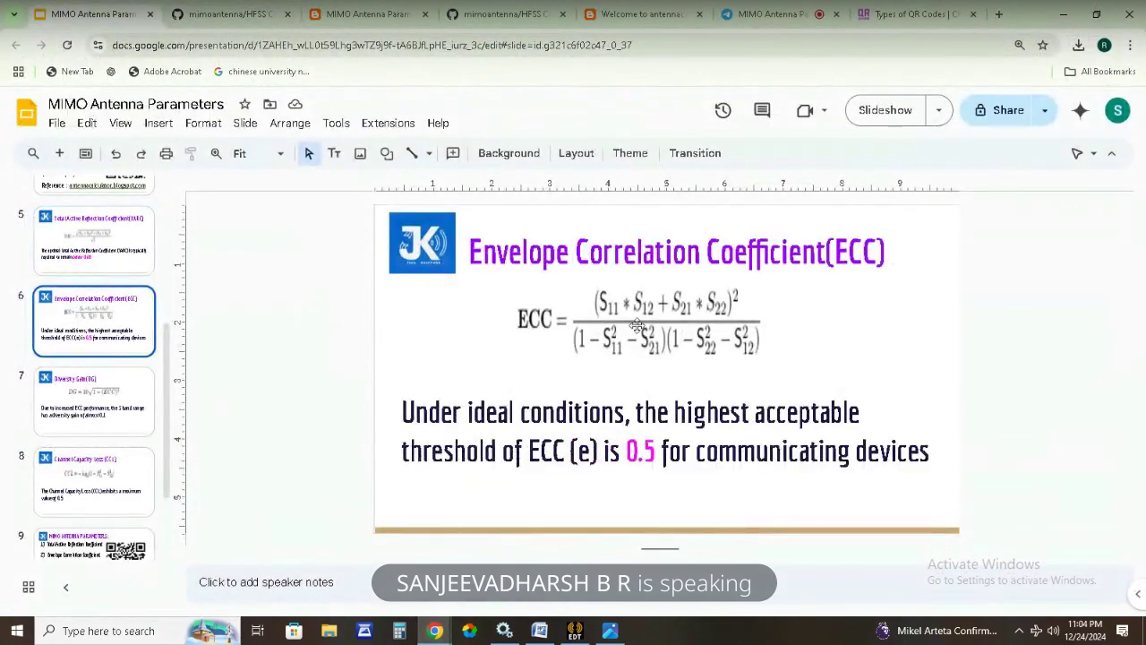
Copy the full ECC formula without its label from the GitHub code and paste it as the new output variable's expression in Ansys.
click(229, 13)
drag(497, 440, 1050, 448)
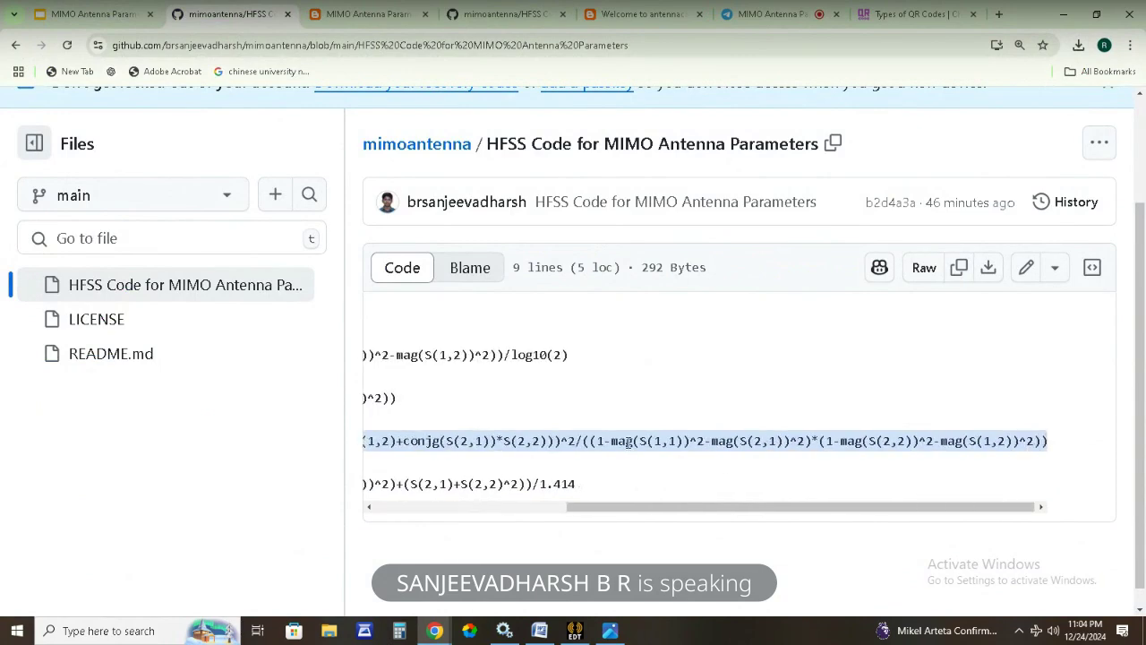
right_click(629, 441)
click(674, 179)
click(574, 629)
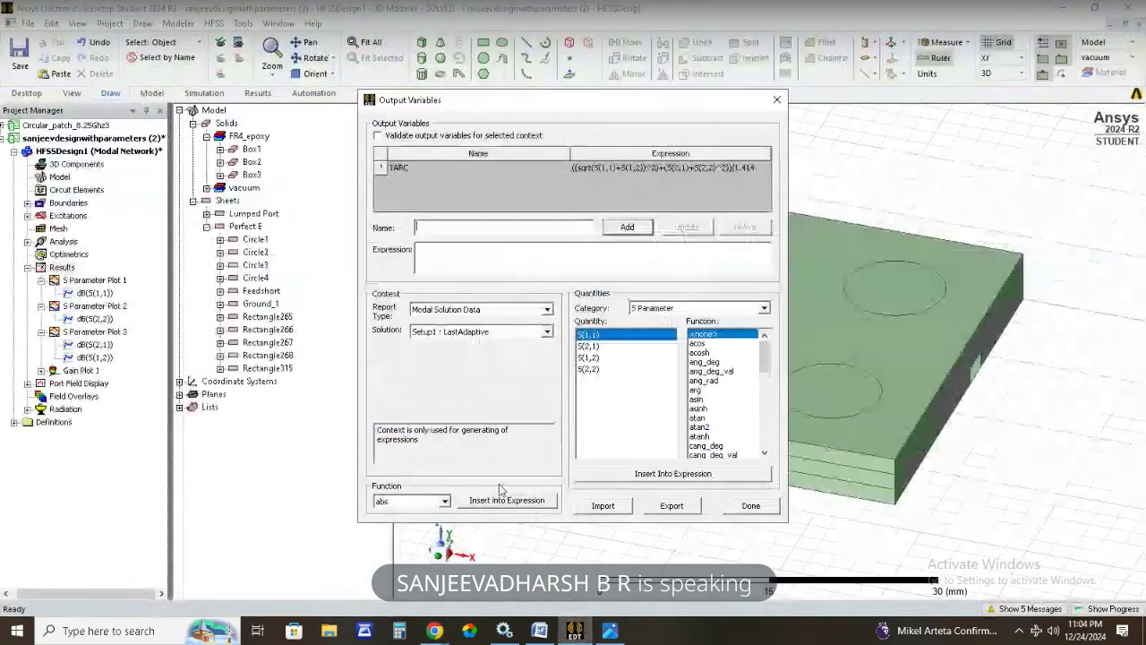
click(440, 253)
key(ctrl+v)
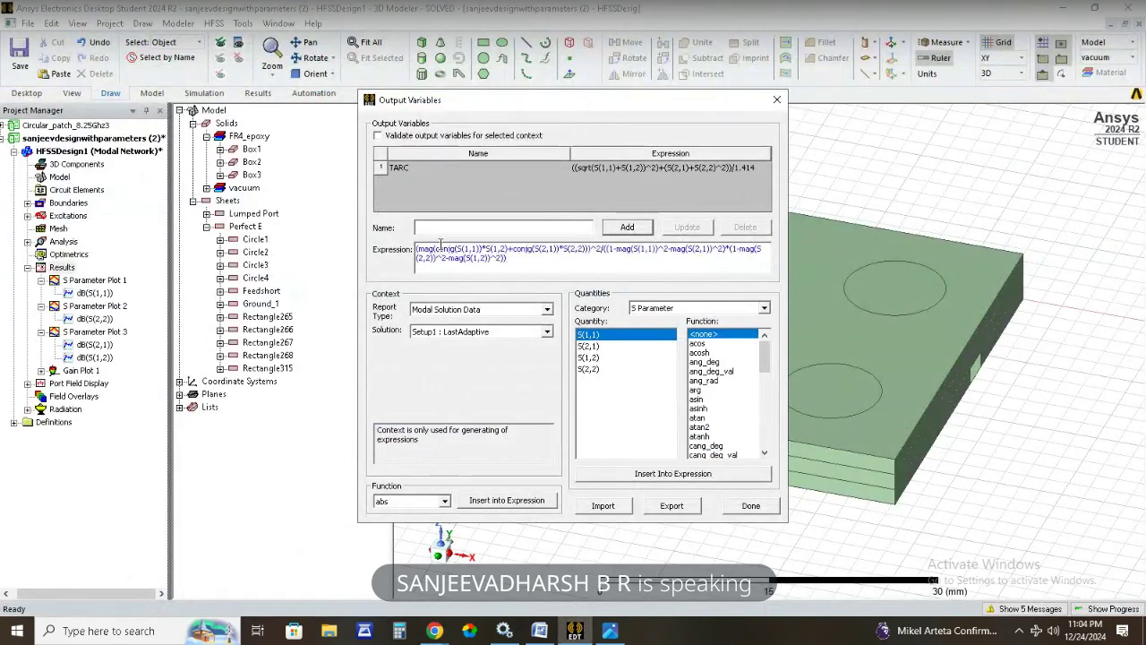
Name the new output variable ECC using the label from the GitHub code.
mouse_move(439, 634)
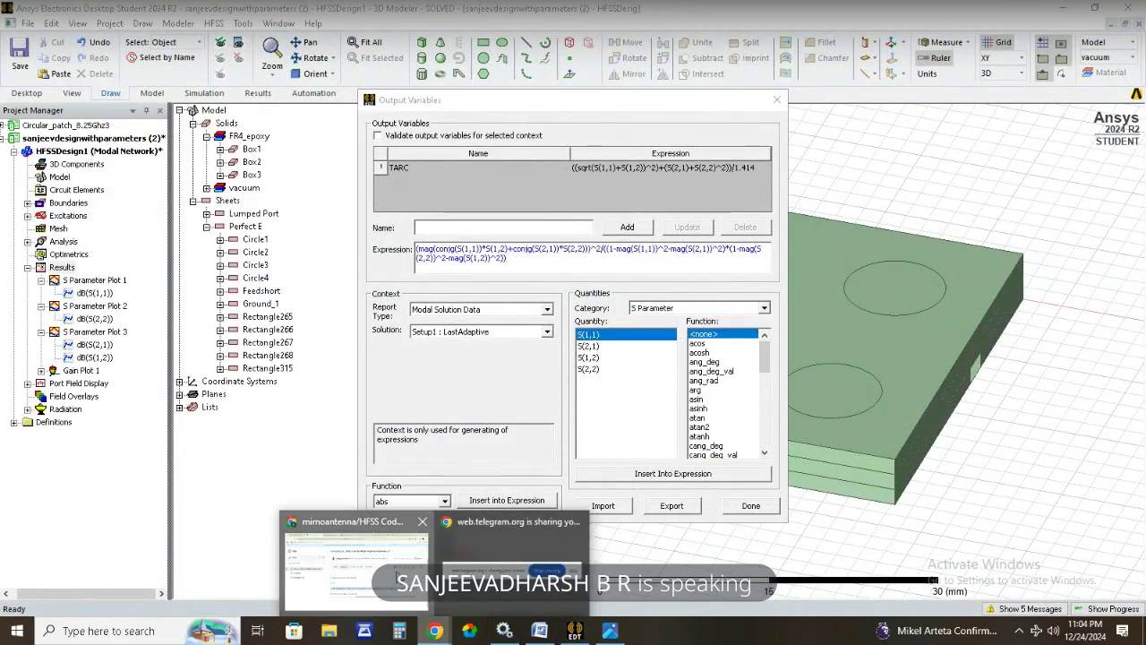
click(398, 578)
drag(603, 515, 427, 515)
drag(461, 441, 488, 456)
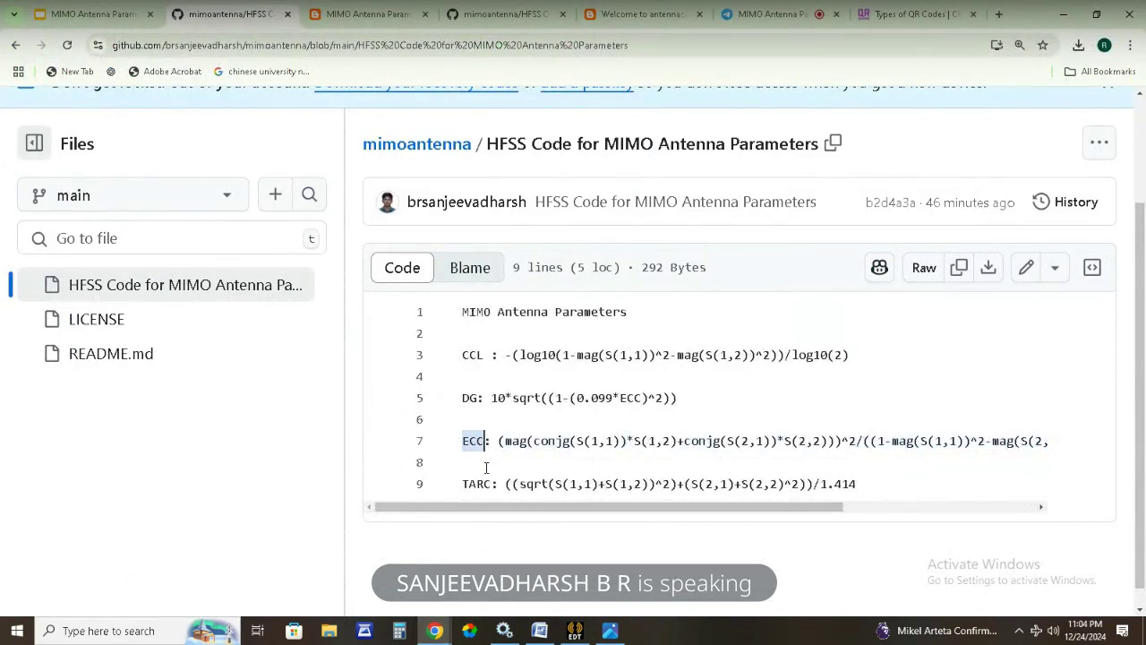
click(575, 630)
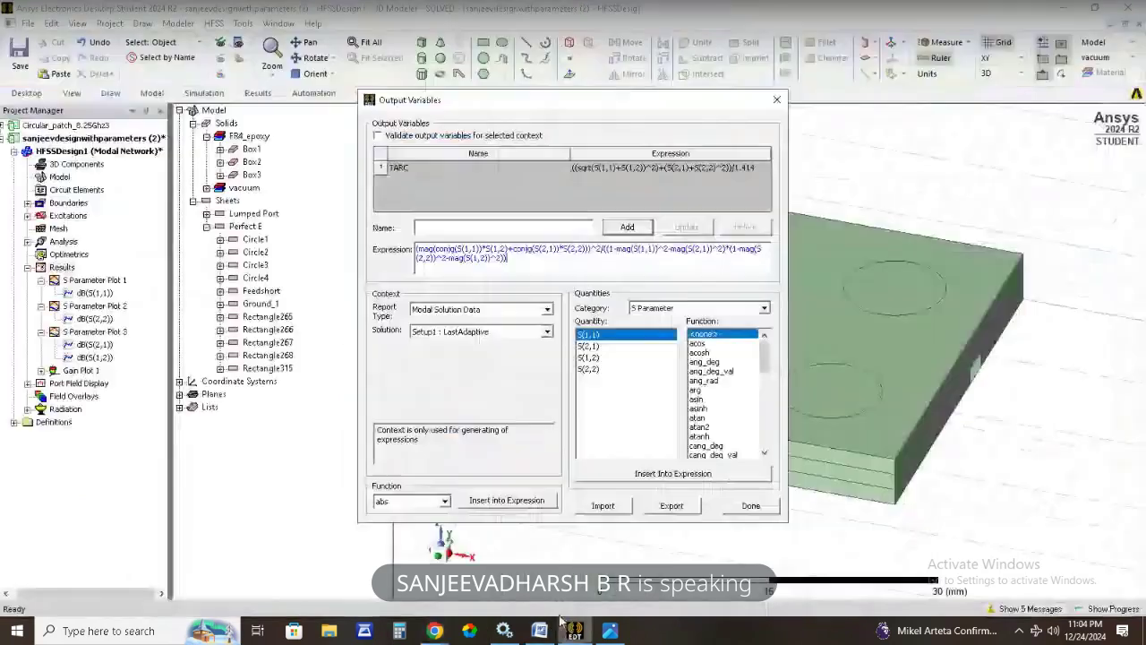
click(443, 228)
key(ctrl+v)
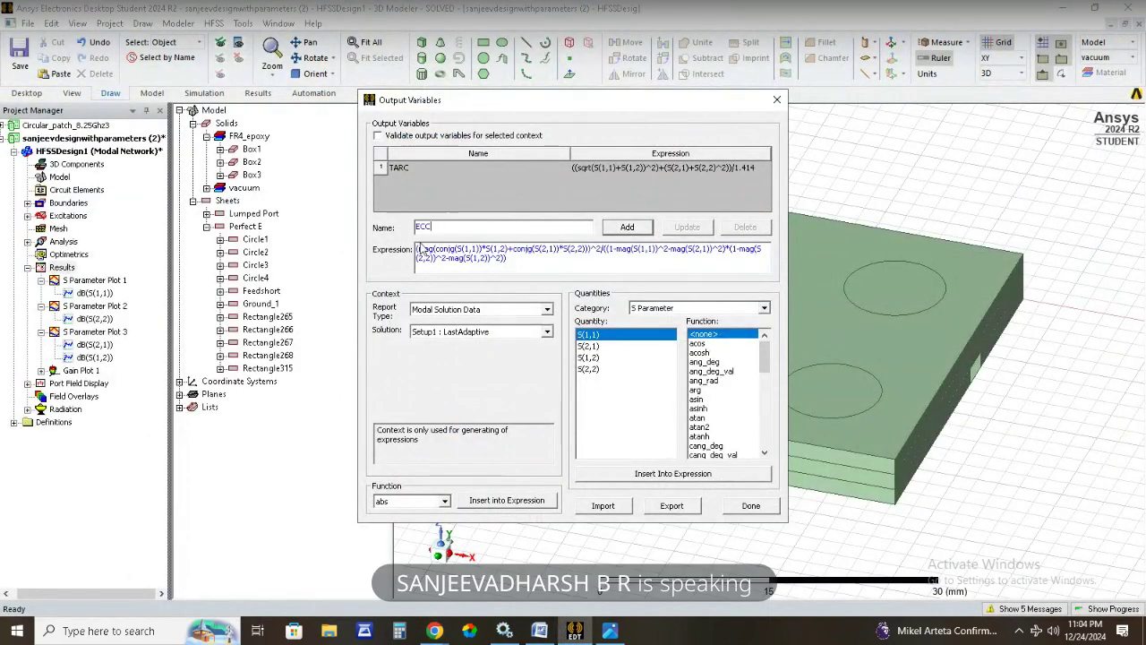
Add the ECC output variable and review the Diversity Gain (DG) formula slide of the MIMO Antenna Parameters presentation in Chrome.
click(637, 229)
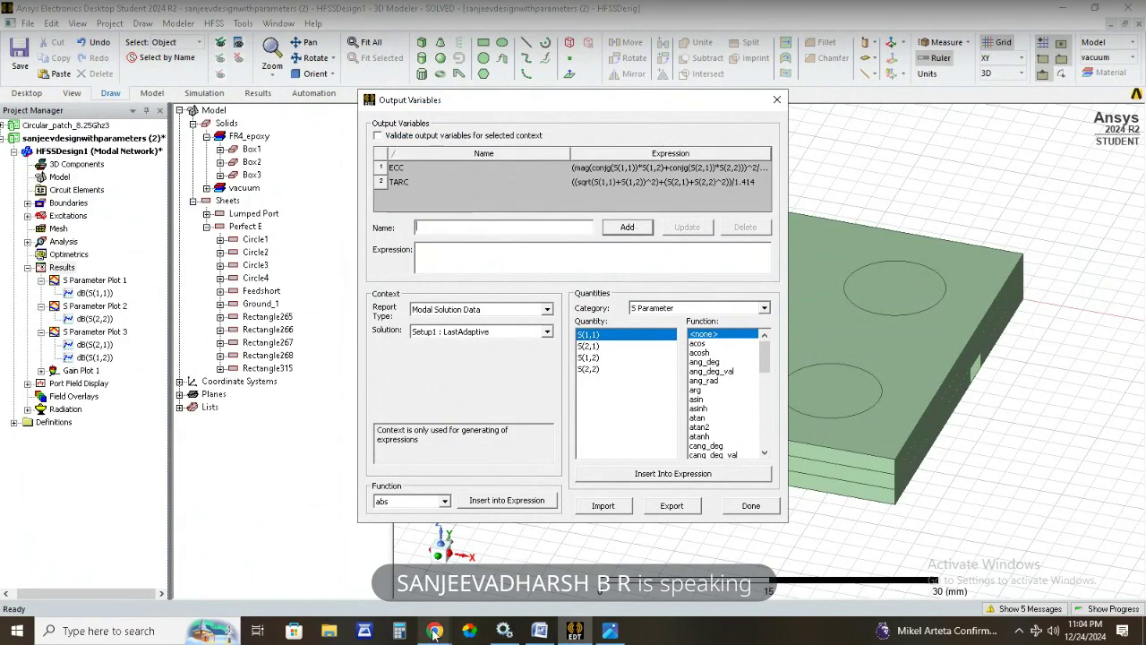
mouse_move(434, 631)
click(358, 564)
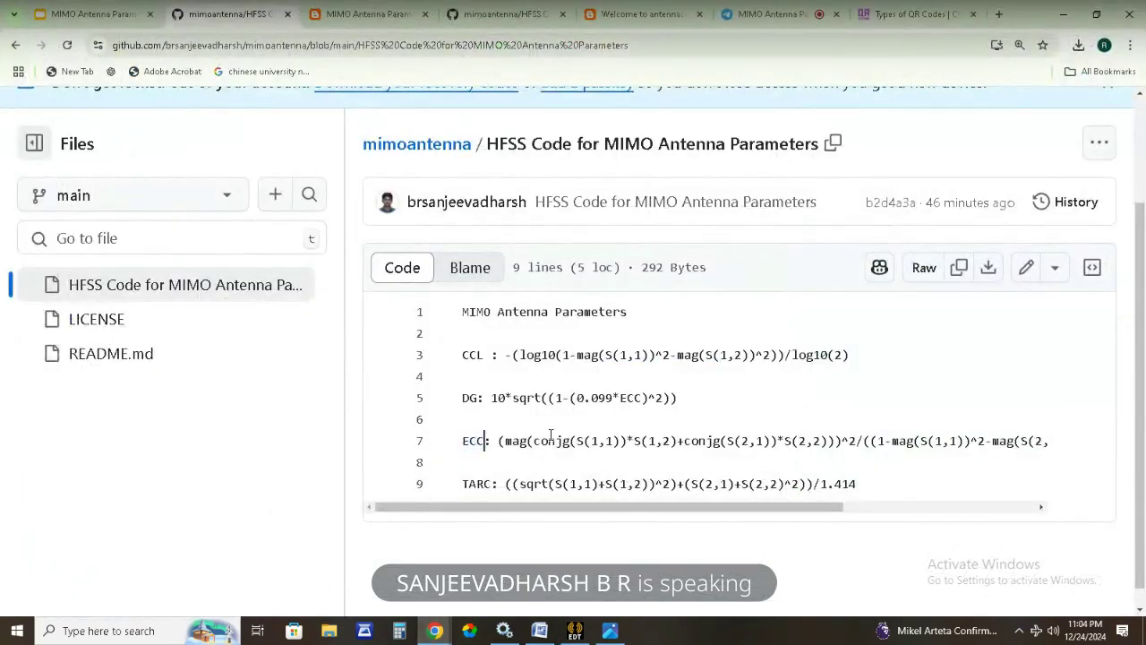
click(90, 14)
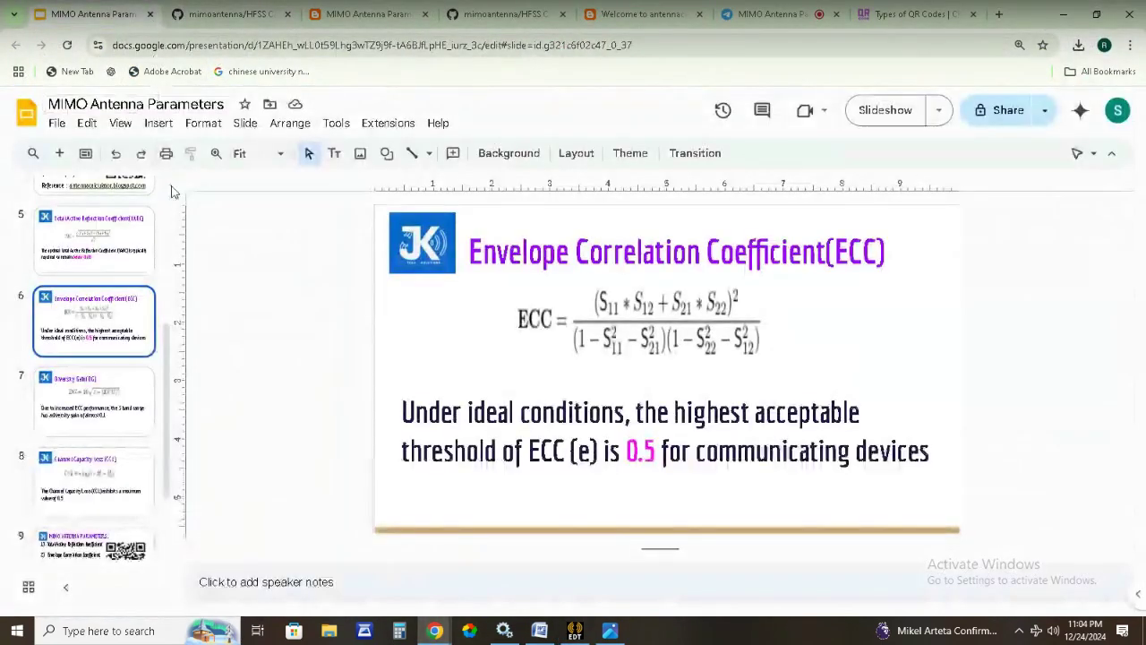
click(115, 412)
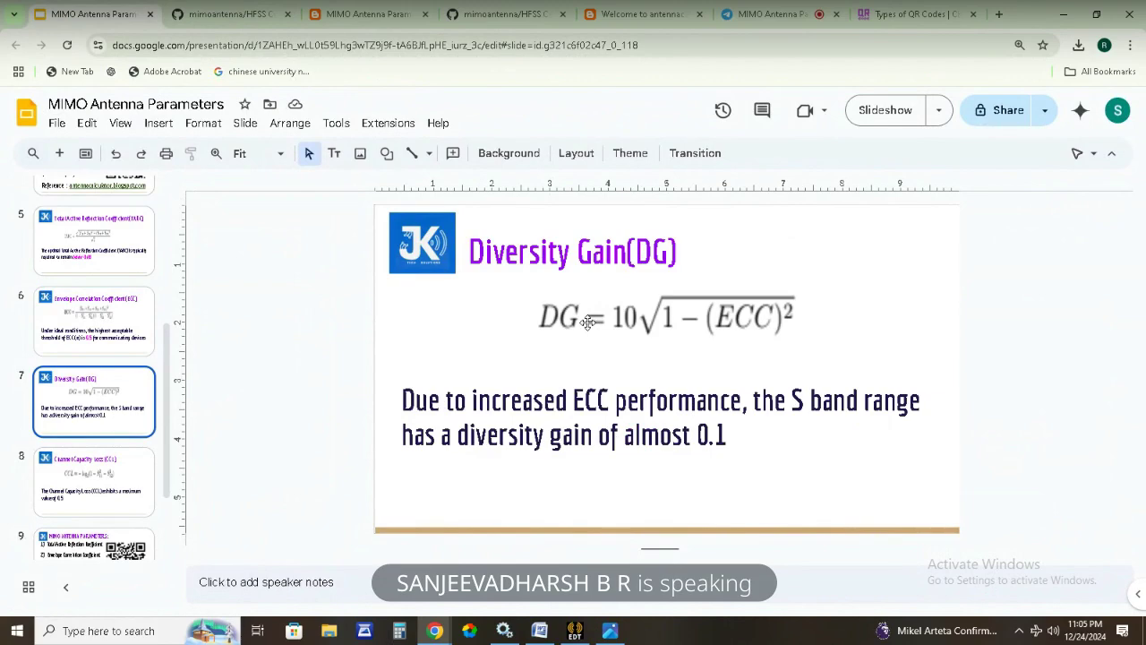
Copy the DG formula from the GitHub code and add an output variable named DG in Ansys with the expression 10*sqrt((1-(0.099*ECC)^2)).
click(191, 7)
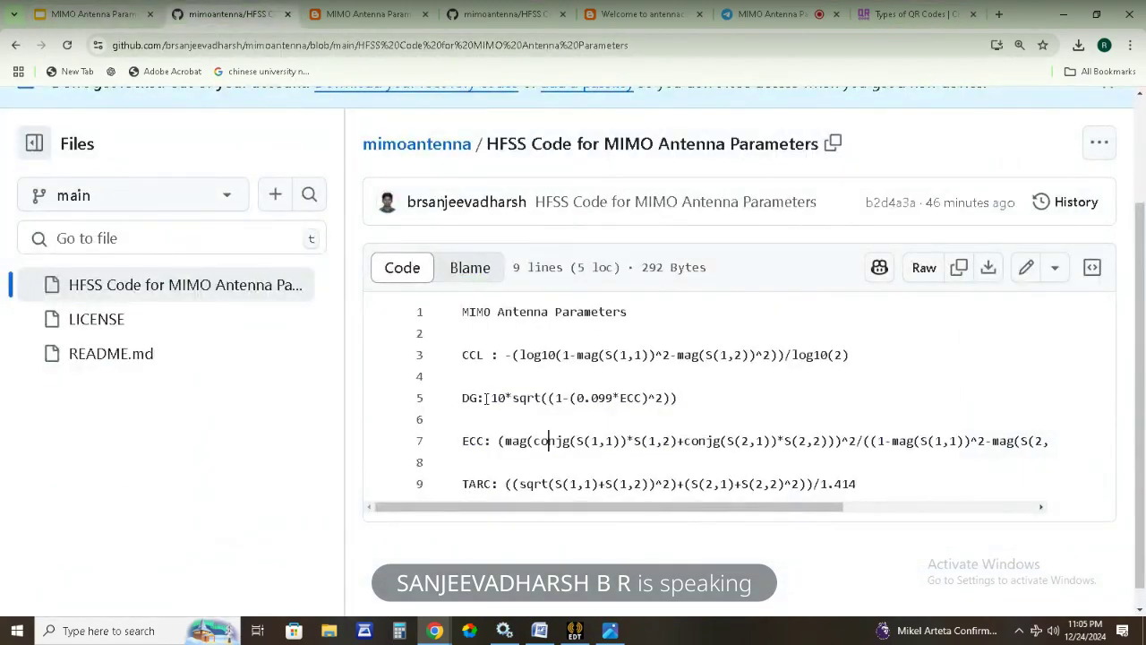
drag(492, 398, 695, 391)
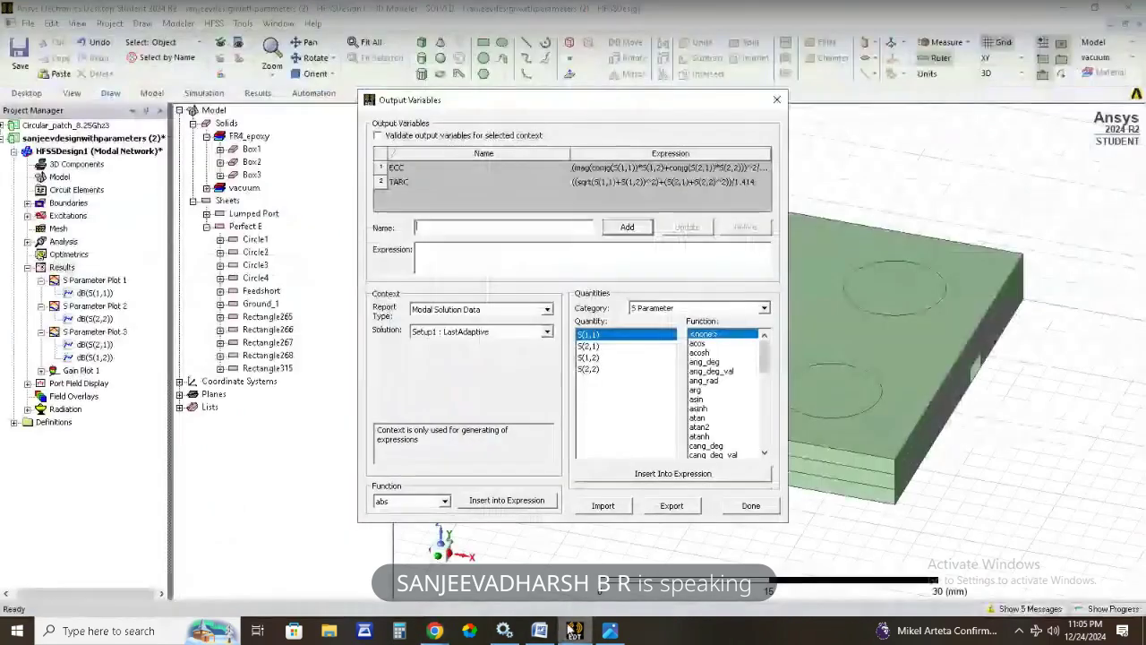
click(575, 630)
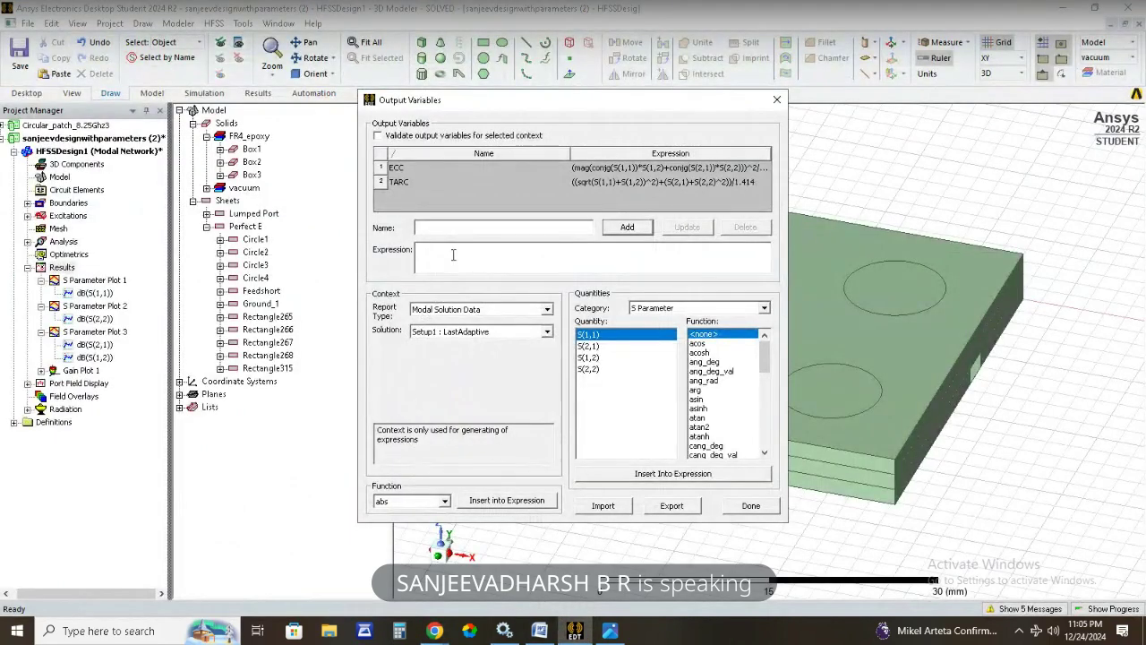
key(ctrl+v)
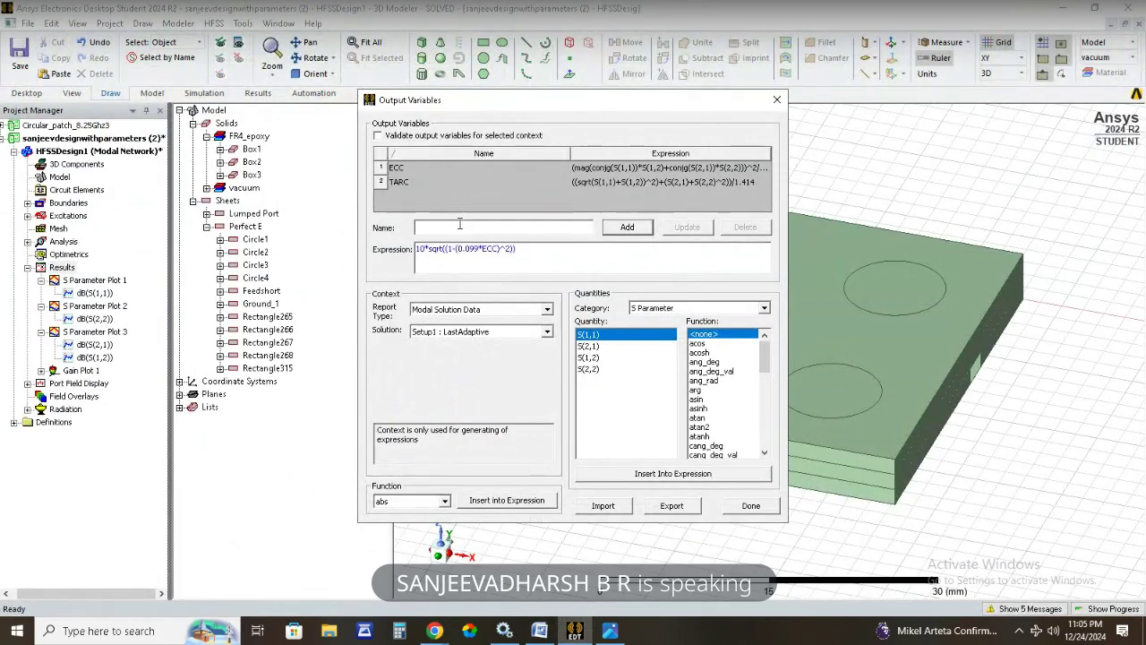
text(DG)
click(627, 227)
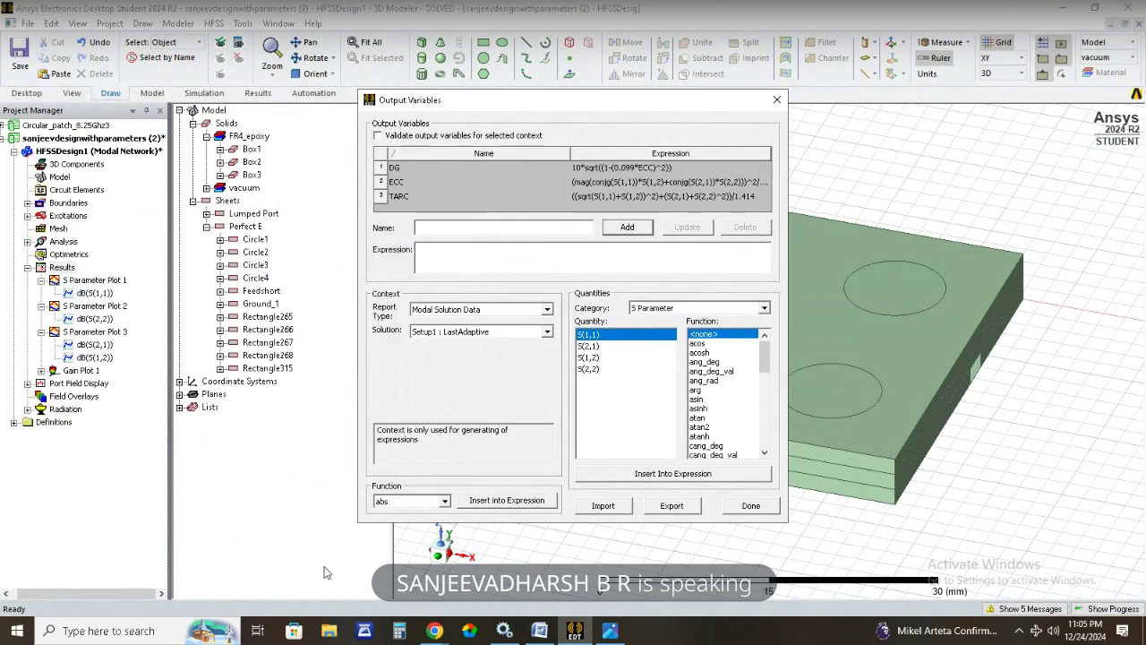
Switch back to the MIMO Antenna Parameters presentation in Chrome and view the Channel Capacity Loss (CCL) formula slide.
mouse_move(434, 622)
click(376, 559)
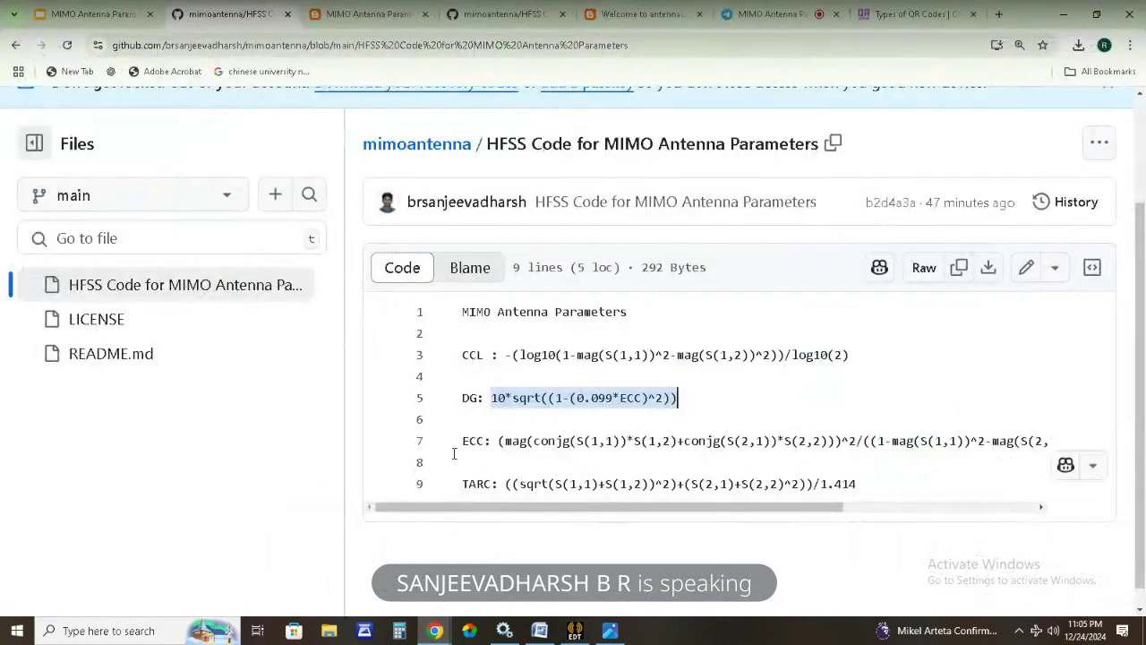
click(101, 16)
click(98, 473)
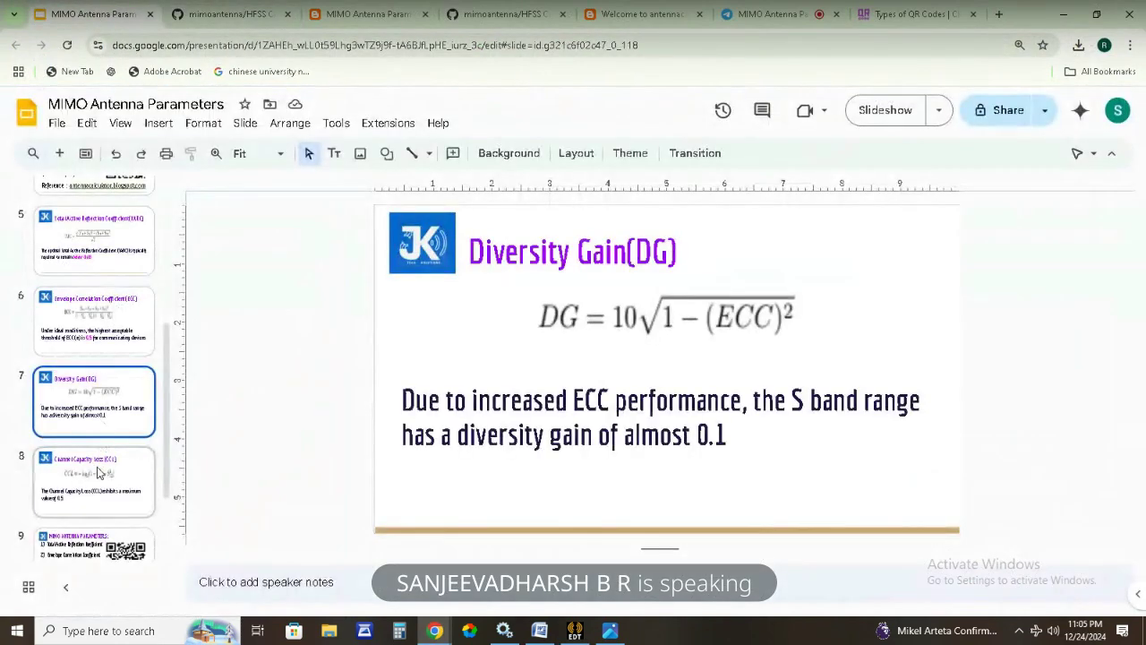
Copy -(log10(1-mag(S(1,1))^2-mag(S(1,2))^2))/log10(2) from the GitHub code's CCL line and paste it as the new output variable's expression in Ansys.
click(233, 14)
drag(507, 356, 849, 353)
key(ctrl+c)
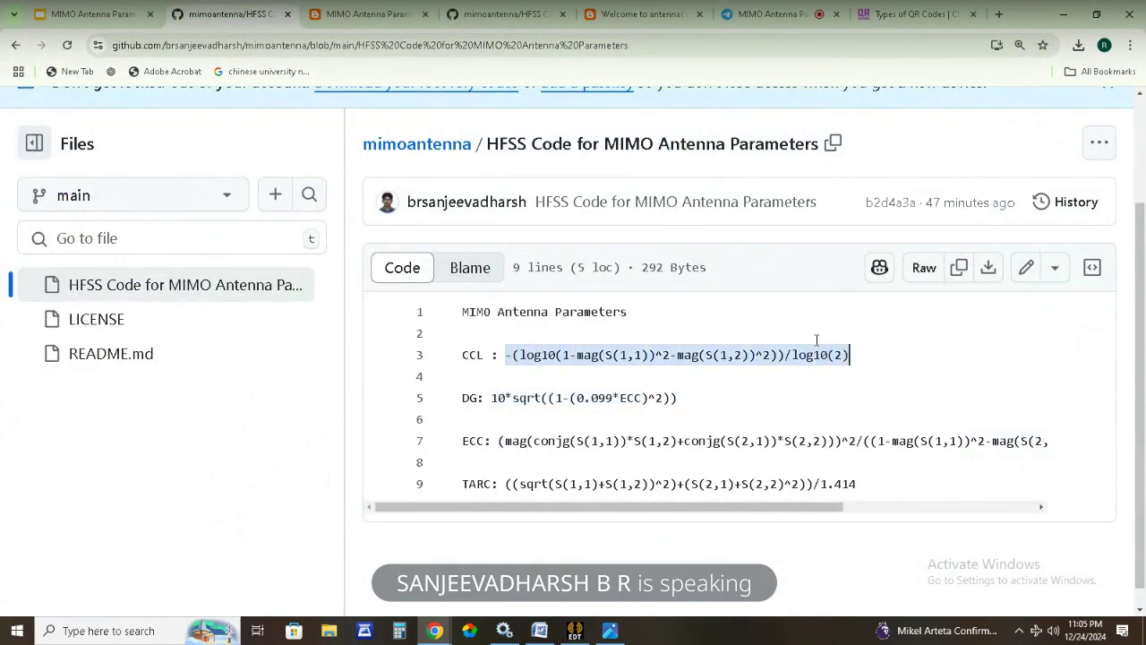
right_click(707, 357)
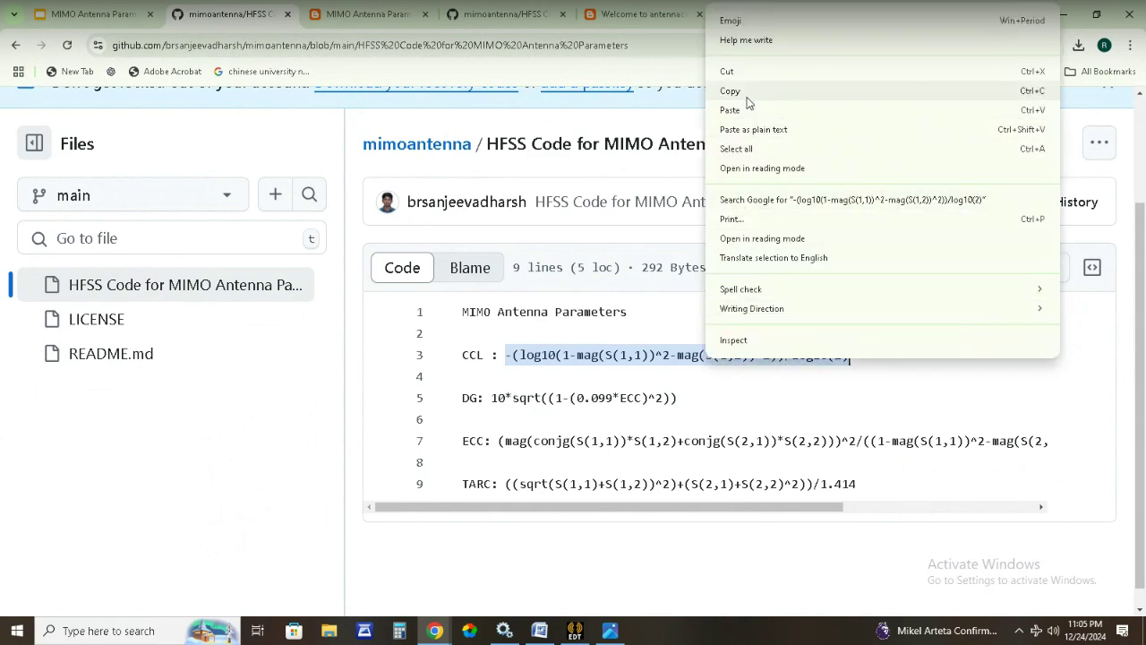
click(746, 92)
click(707, 352)
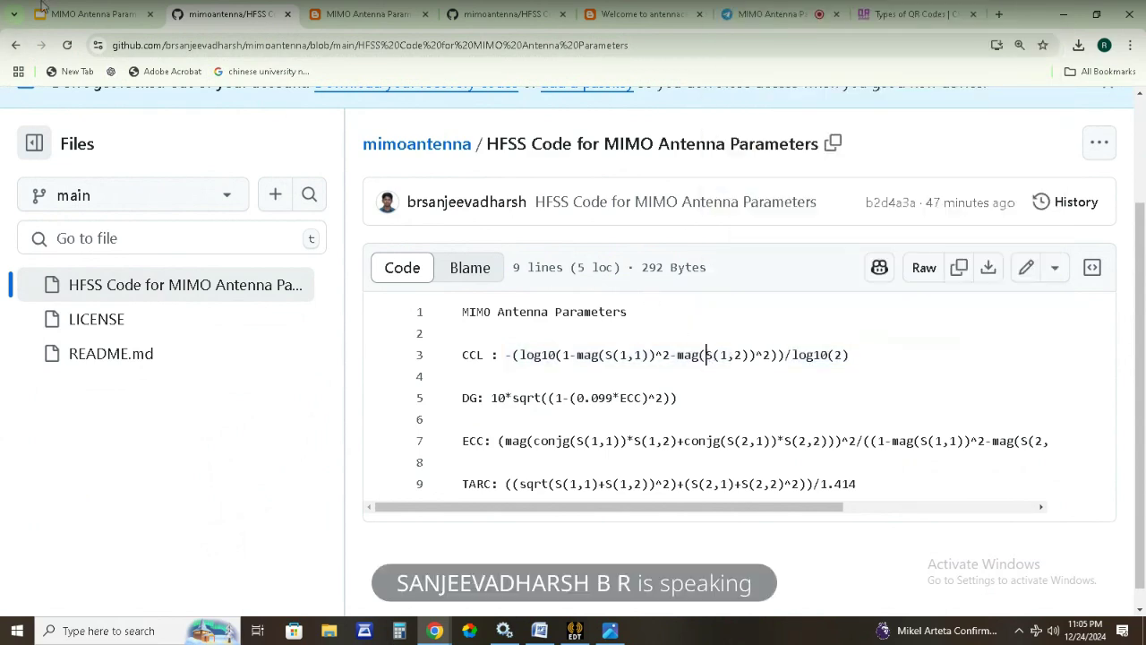
click(574, 631)
click(456, 253)
key(ctrl+v)
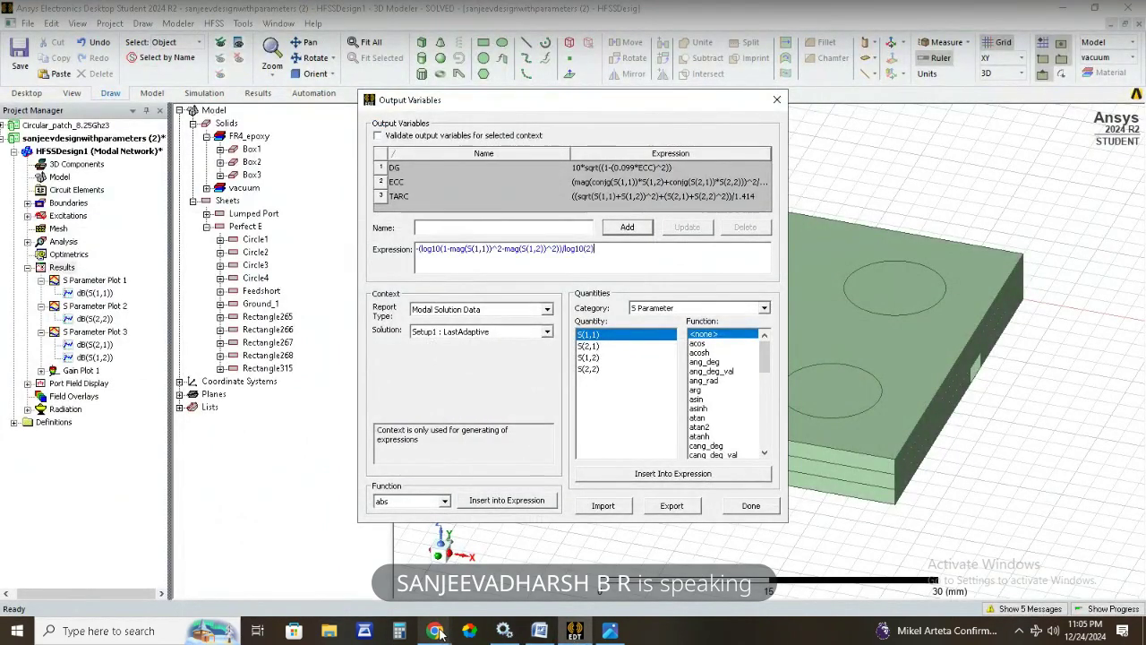
Check the formula's label in the GitHub code, name the new output variable CCL in Ansys and add it.
mouse_move(434, 630)
click(358, 564)
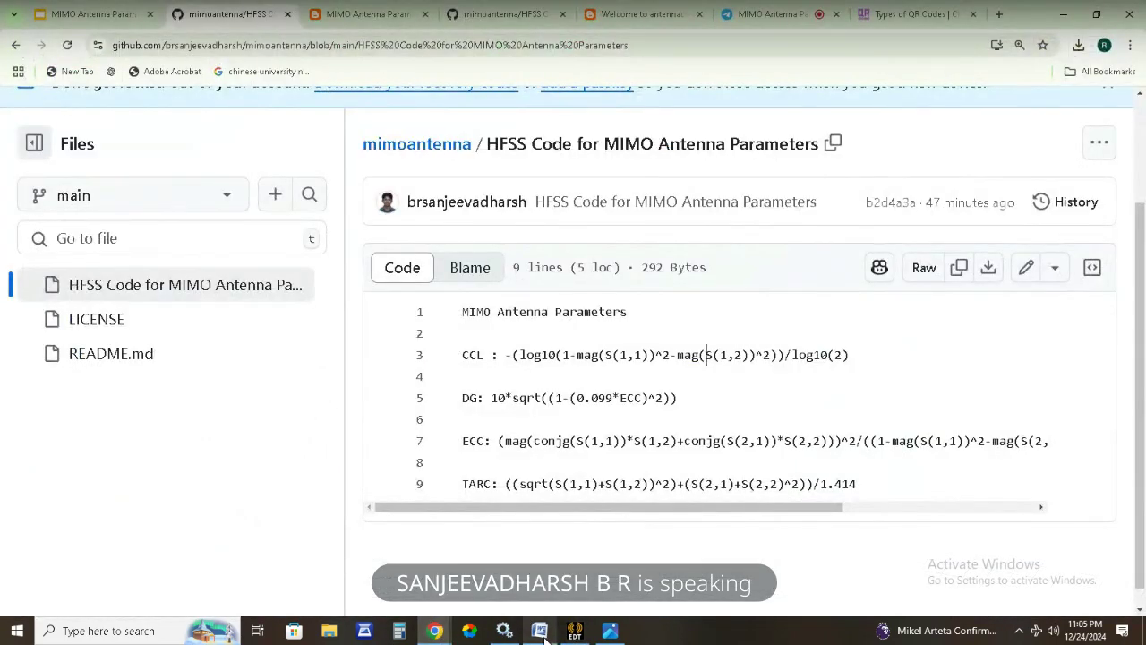
click(538, 501)
click(450, 233)
text(CCL)
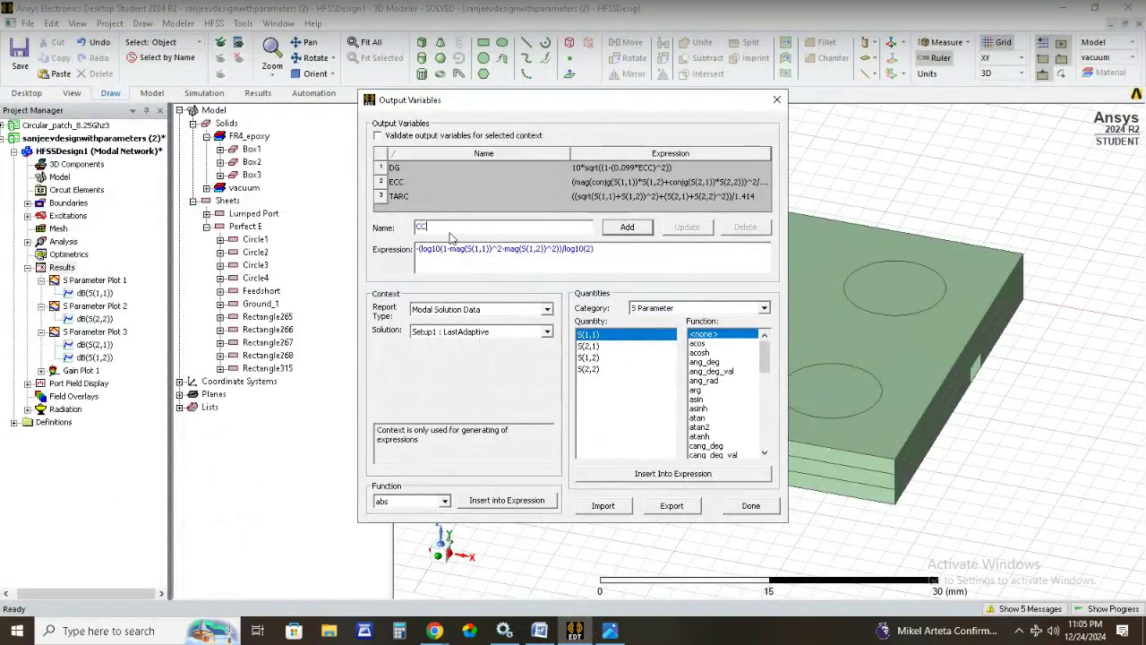
click(628, 228)
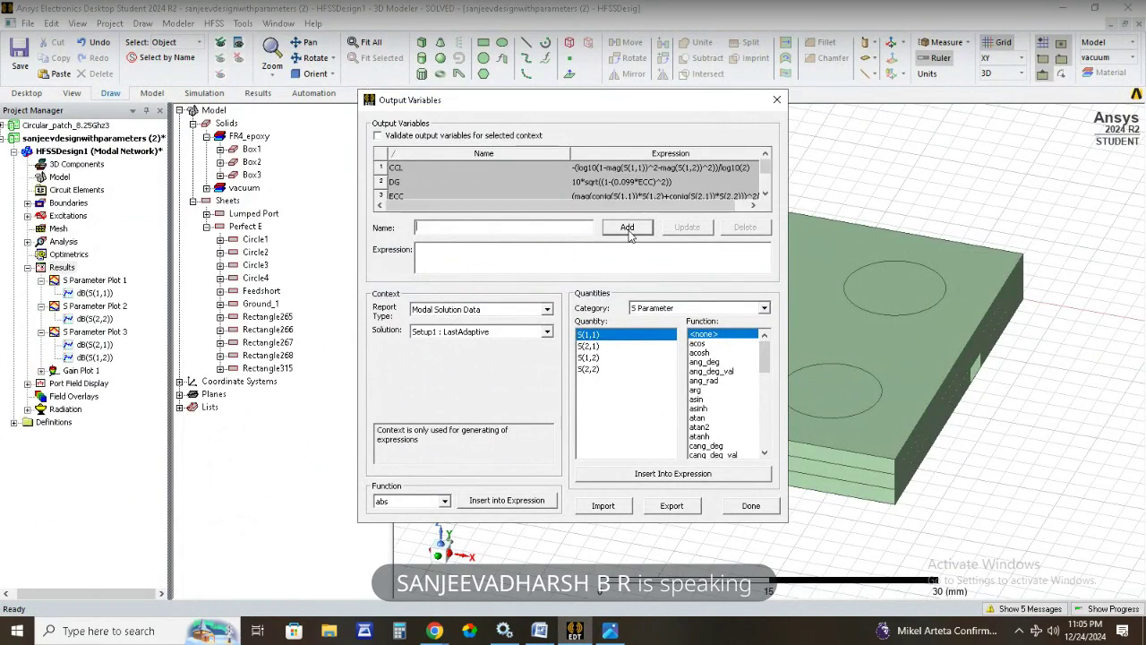
Review the names and expressions of all defined output variables and finish the output variable definition.
scroll(449, 190, down, 1)
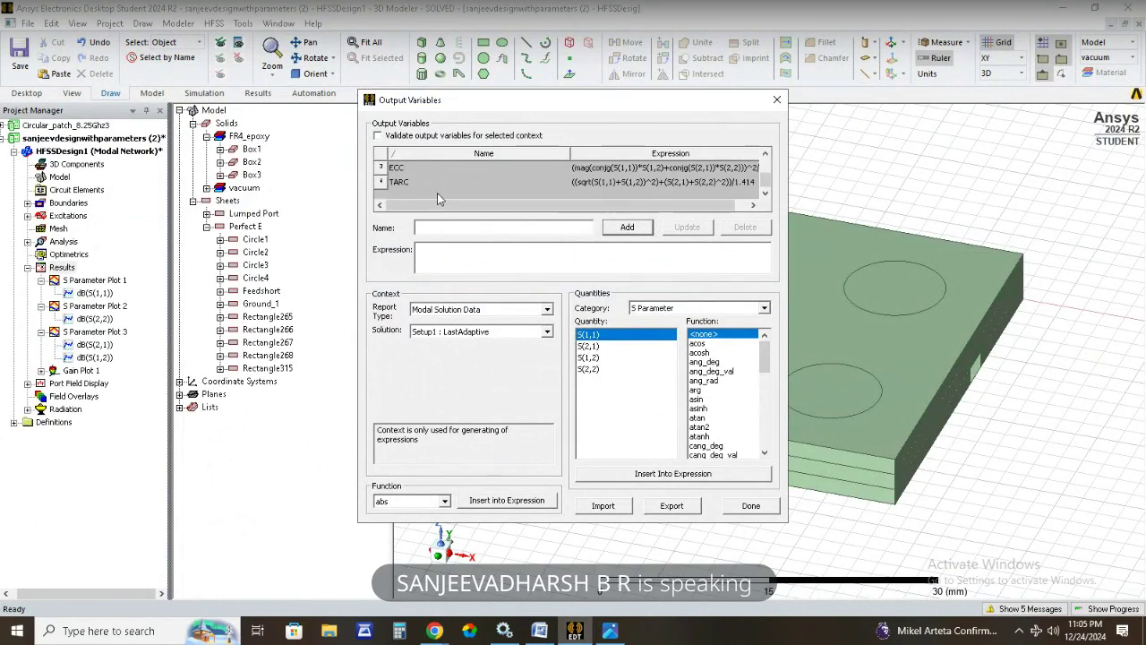
scroll(435, 193, up, 1)
scroll(445, 172, down, 1)
scroll(439, 186, up, 1)
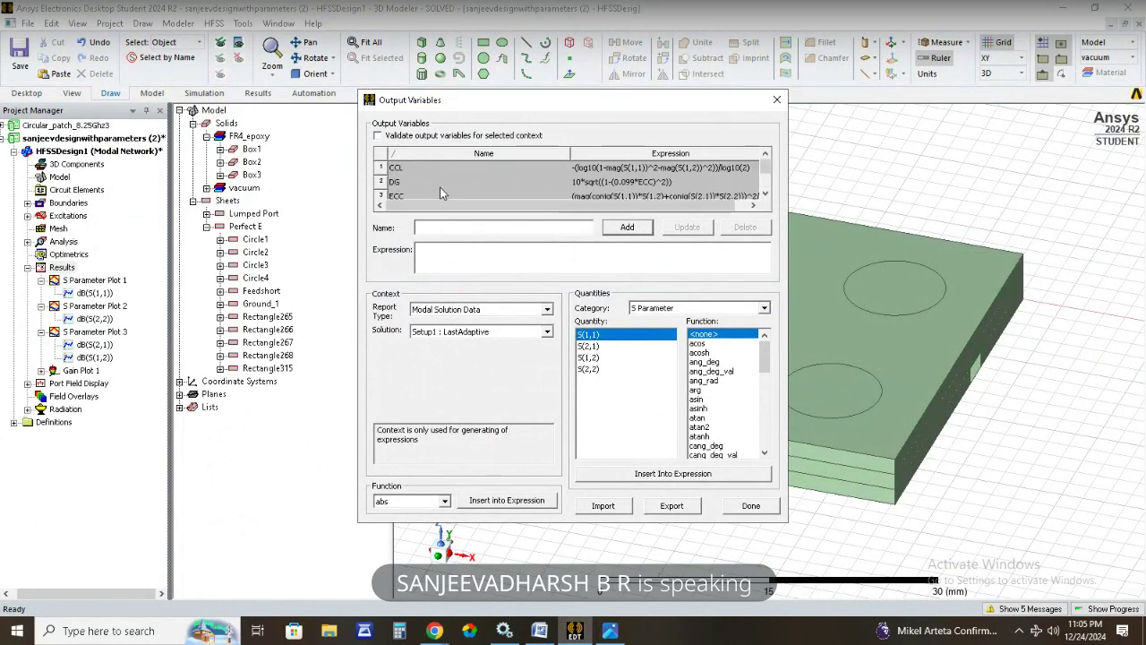
scroll(506, 188, down, 2)
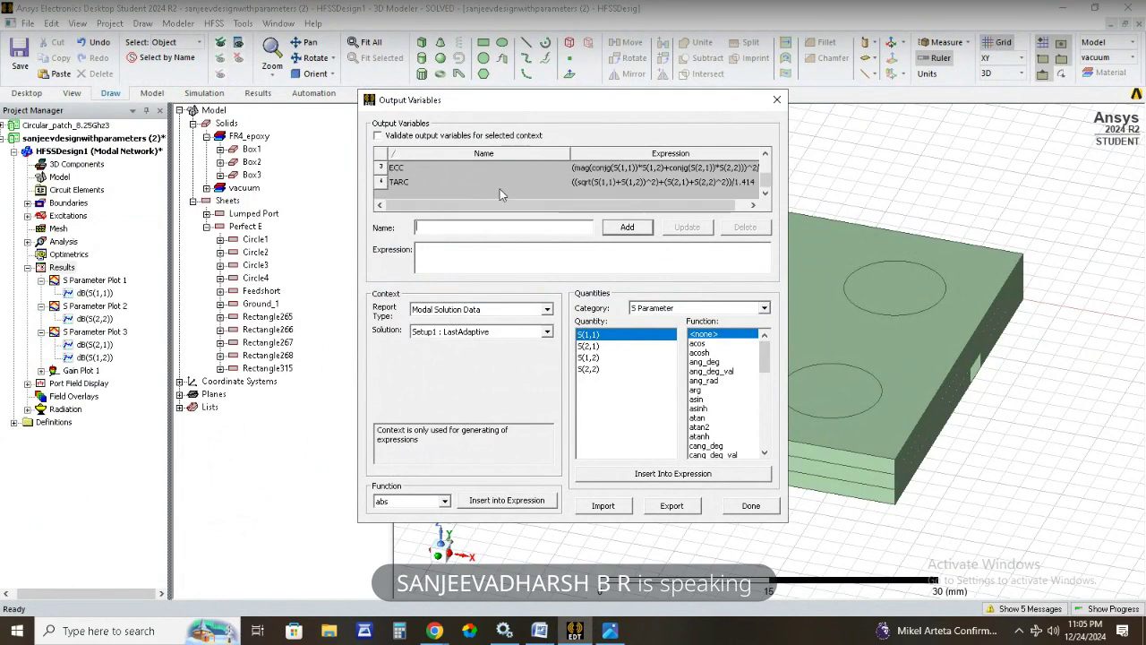
scroll(499, 188, up, 2)
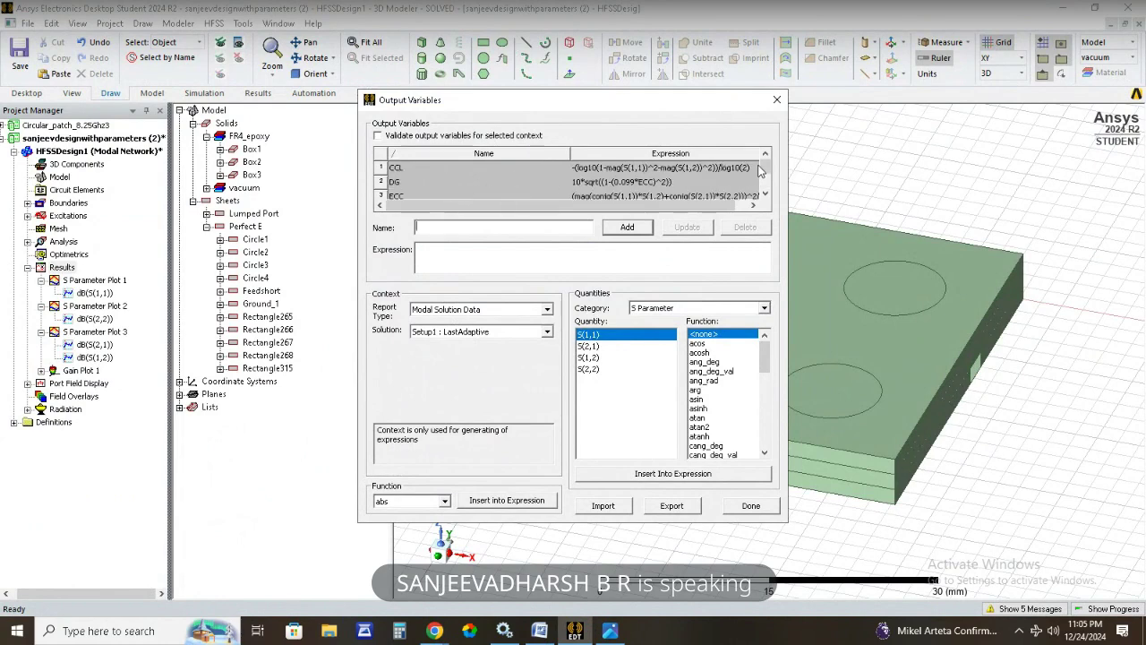
drag(763, 166, 765, 184)
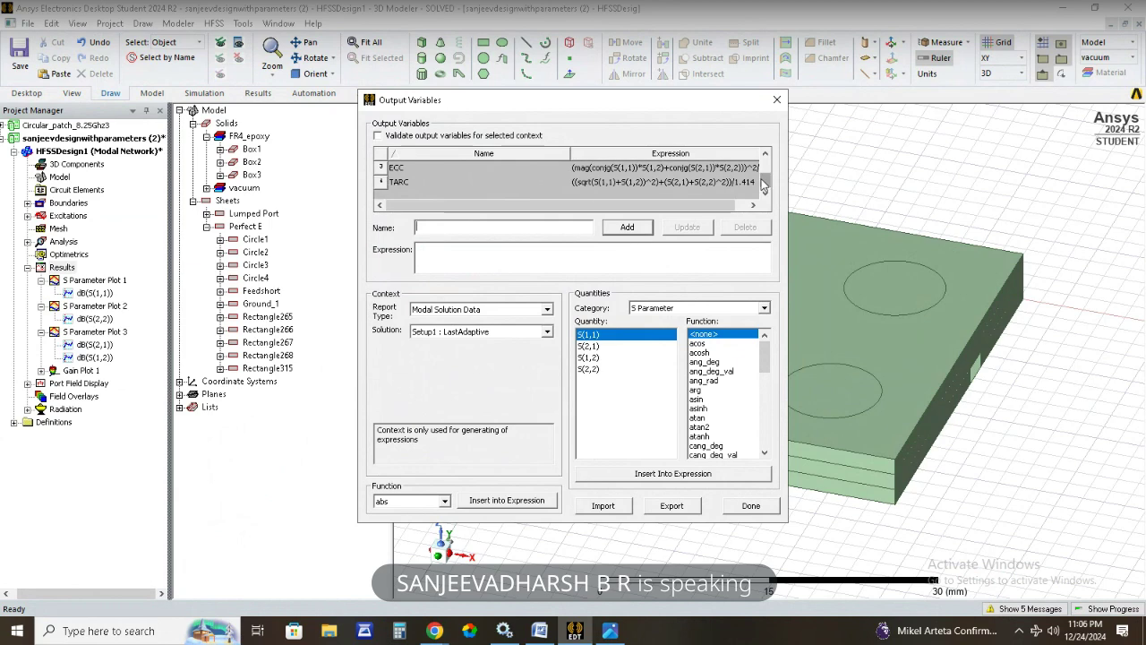
click(750, 506)
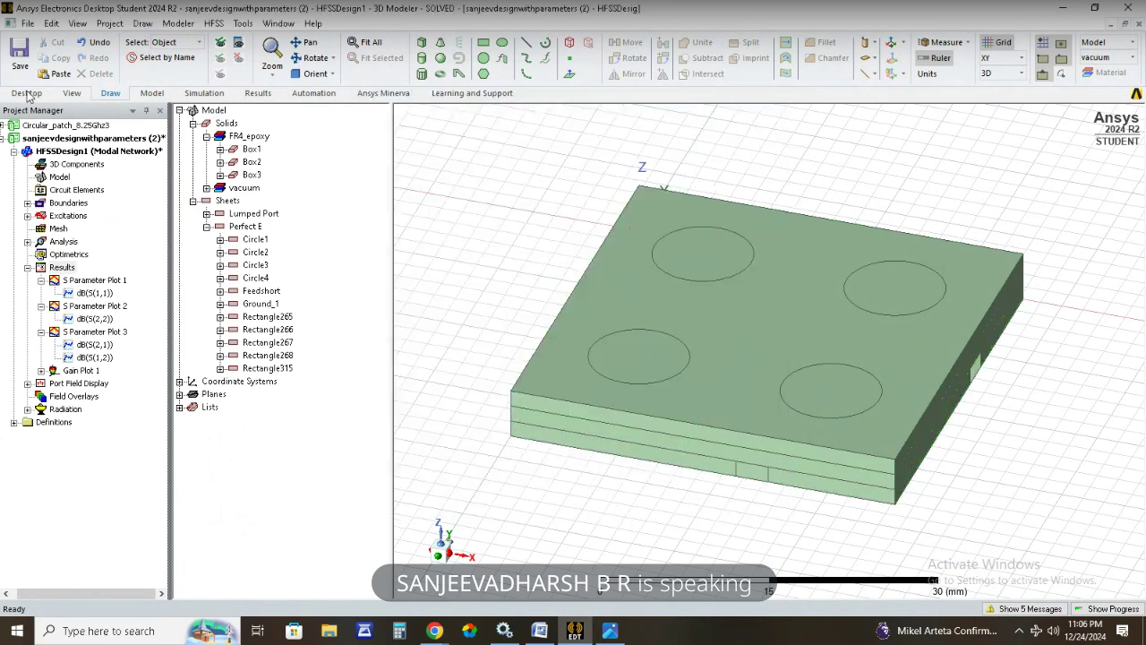
click(206, 24)
mouse_move(276, 341)
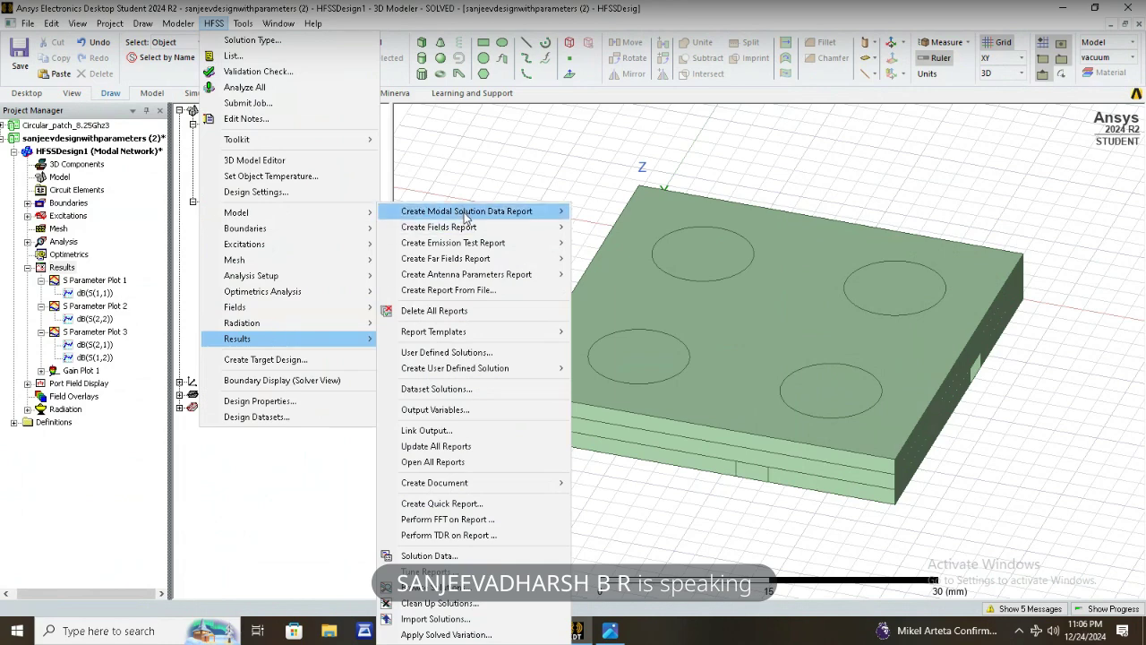
mouse_move(465, 219)
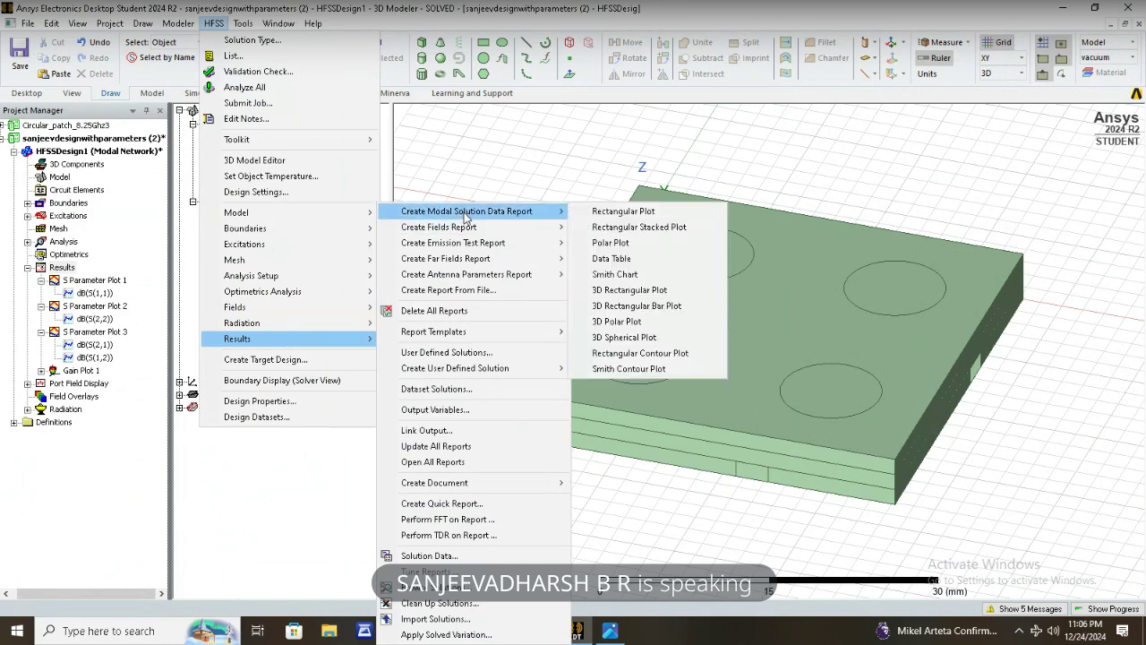
click(607, 217)
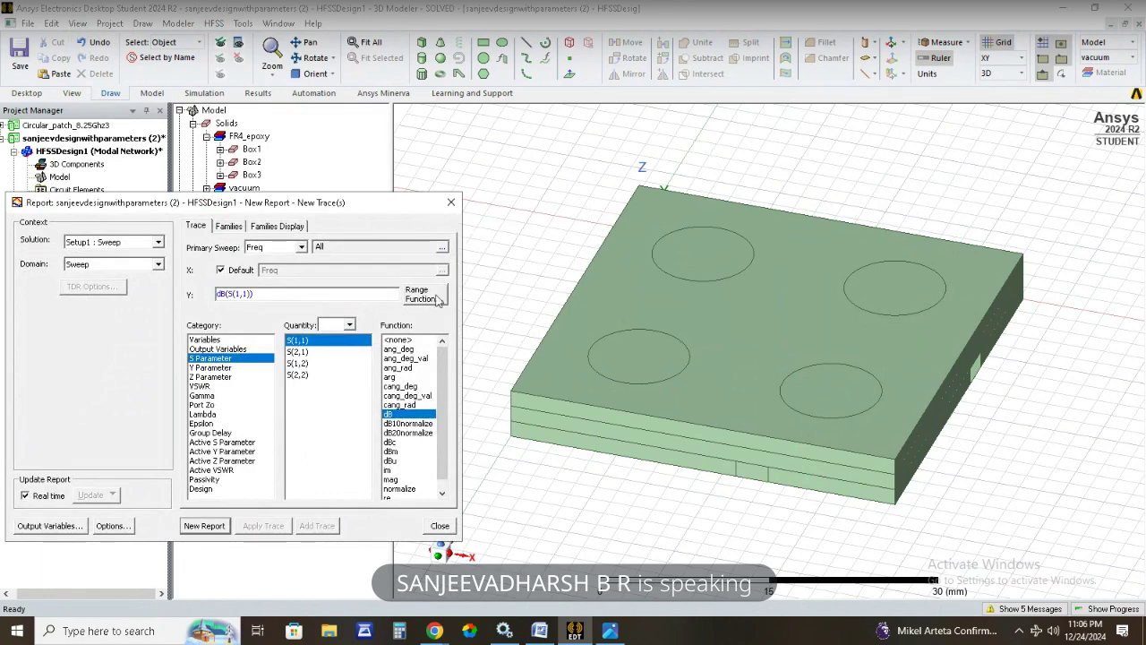
click(450, 202)
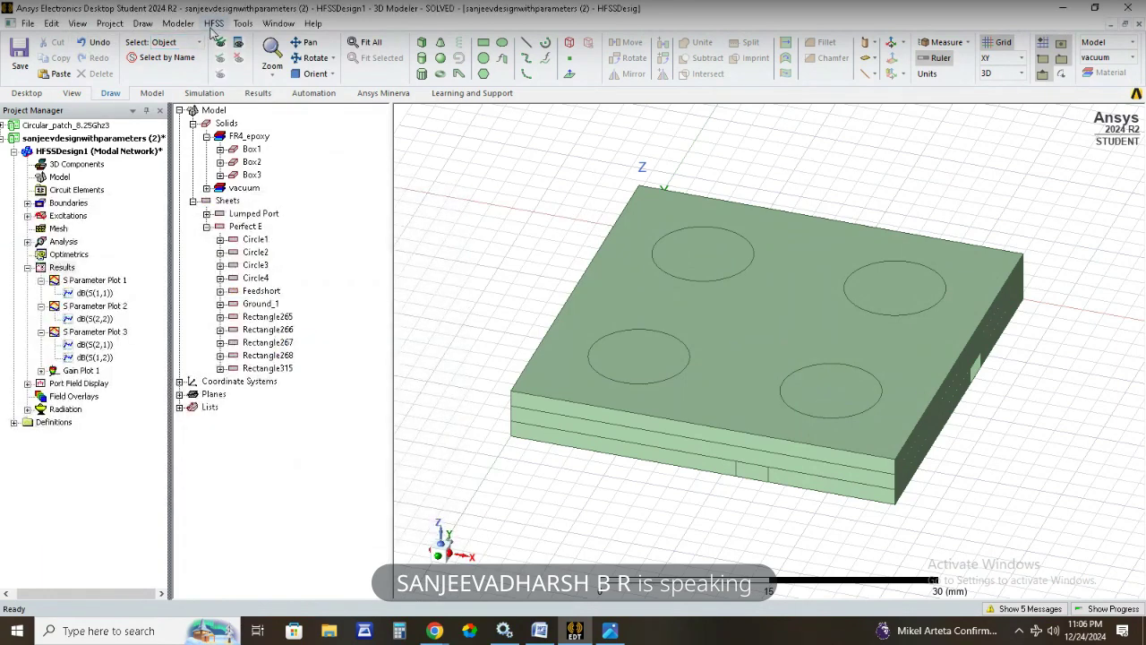
Start a far fields rectangular plot report and choose the output variable TARC as its quantity.
click(213, 24)
mouse_move(343, 346)
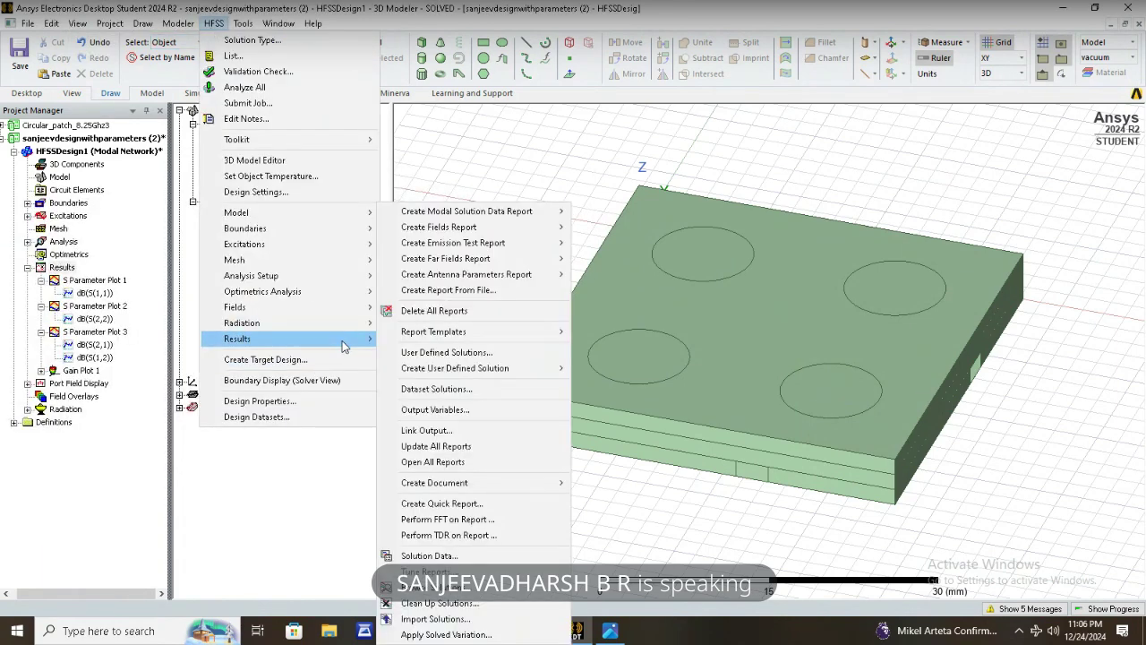
mouse_move(479, 264)
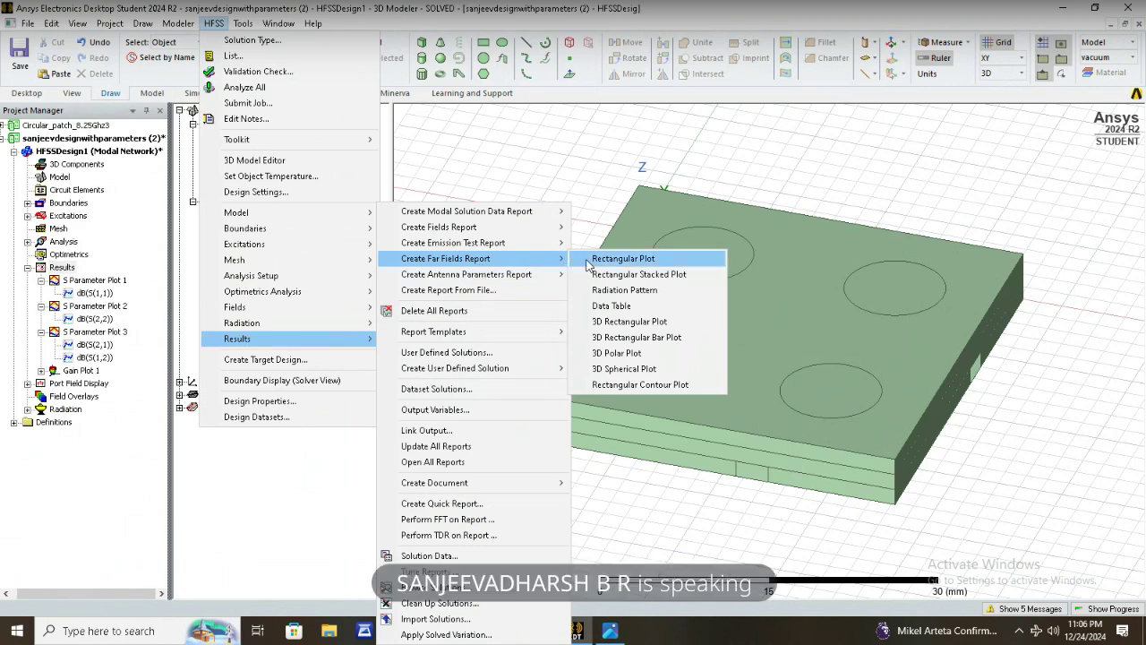
click(622, 258)
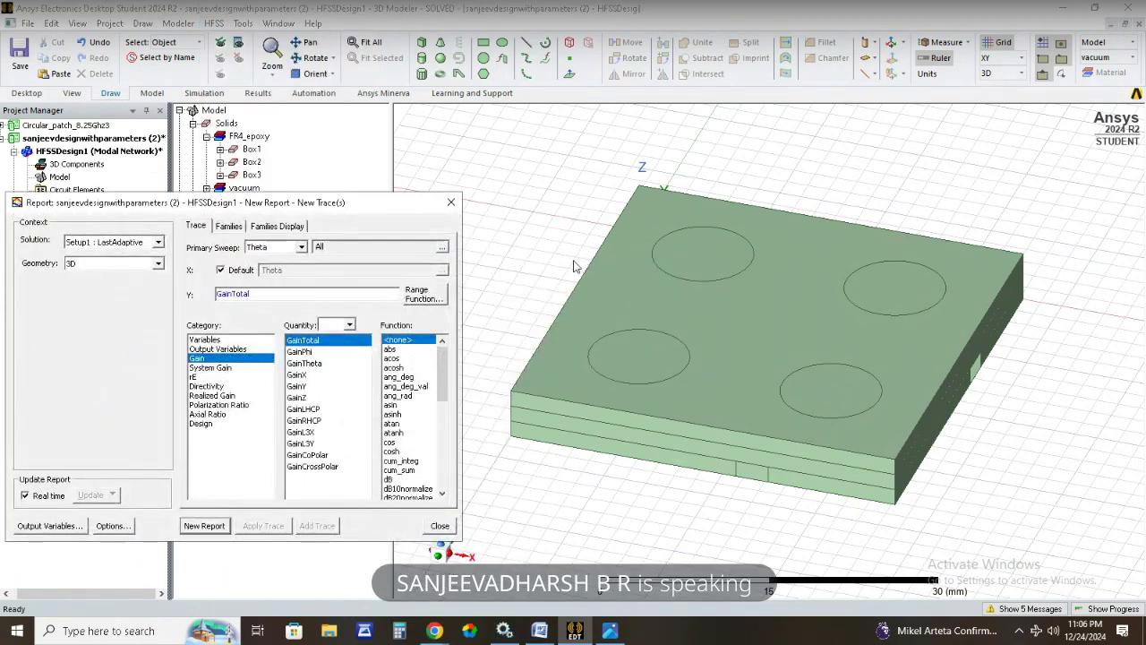
click(214, 350)
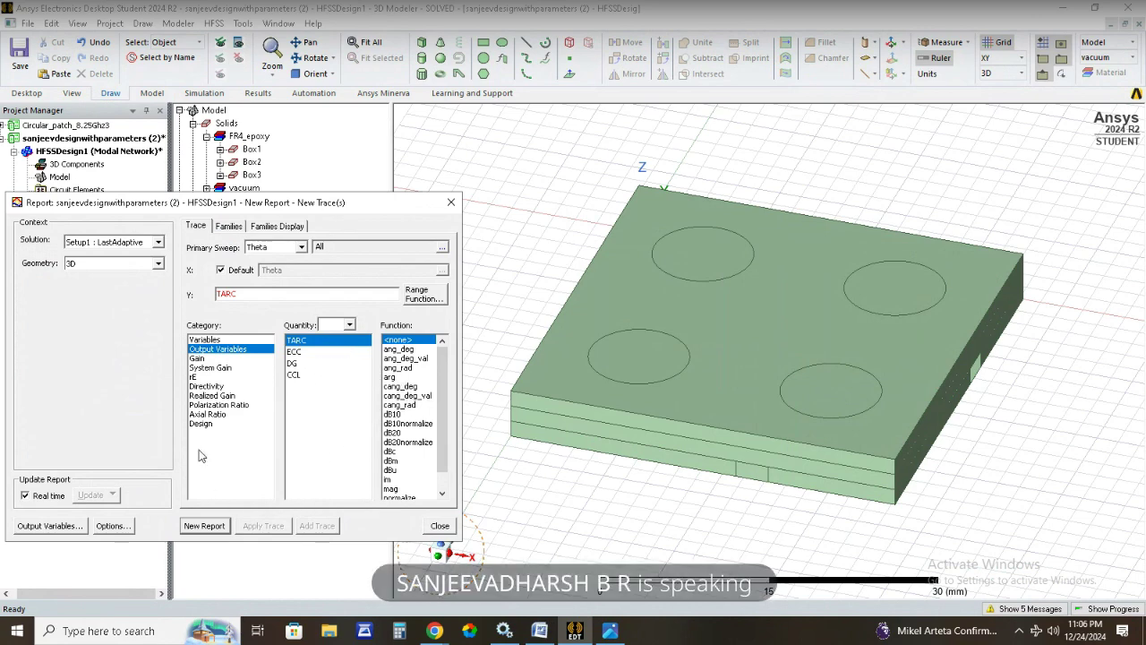
Switch to the CIRCULAR_PATCH_FINAL_REPORT document in Word, examine the TARC versus frequency plot, and return to Ansys.
click(550, 635)
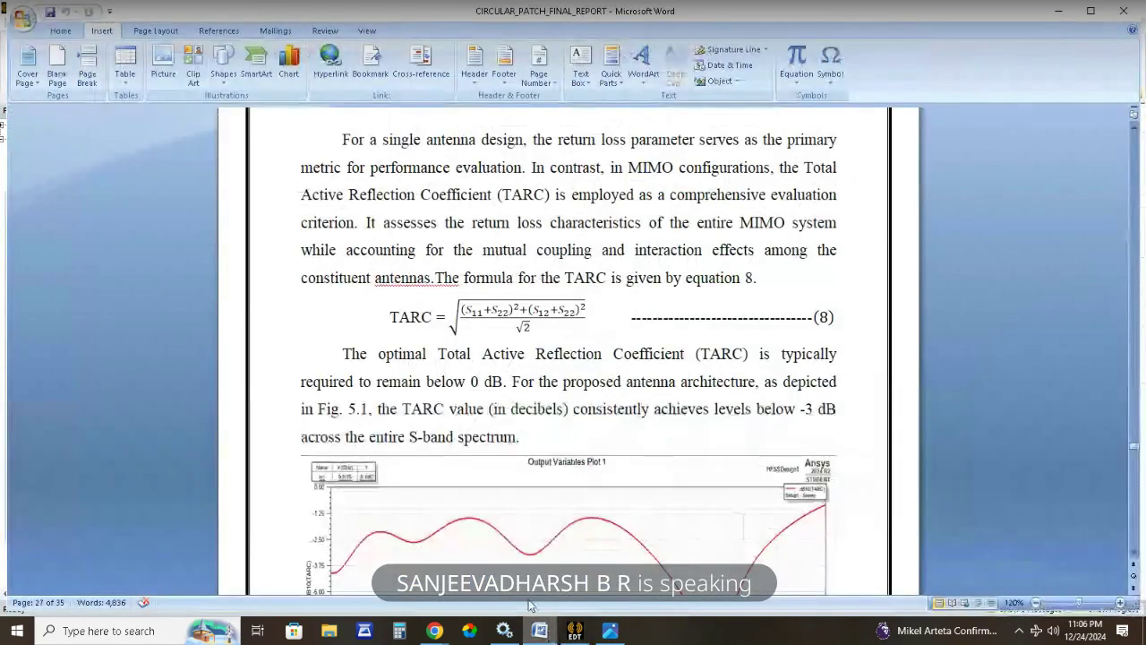
scroll(479, 464, down, 1)
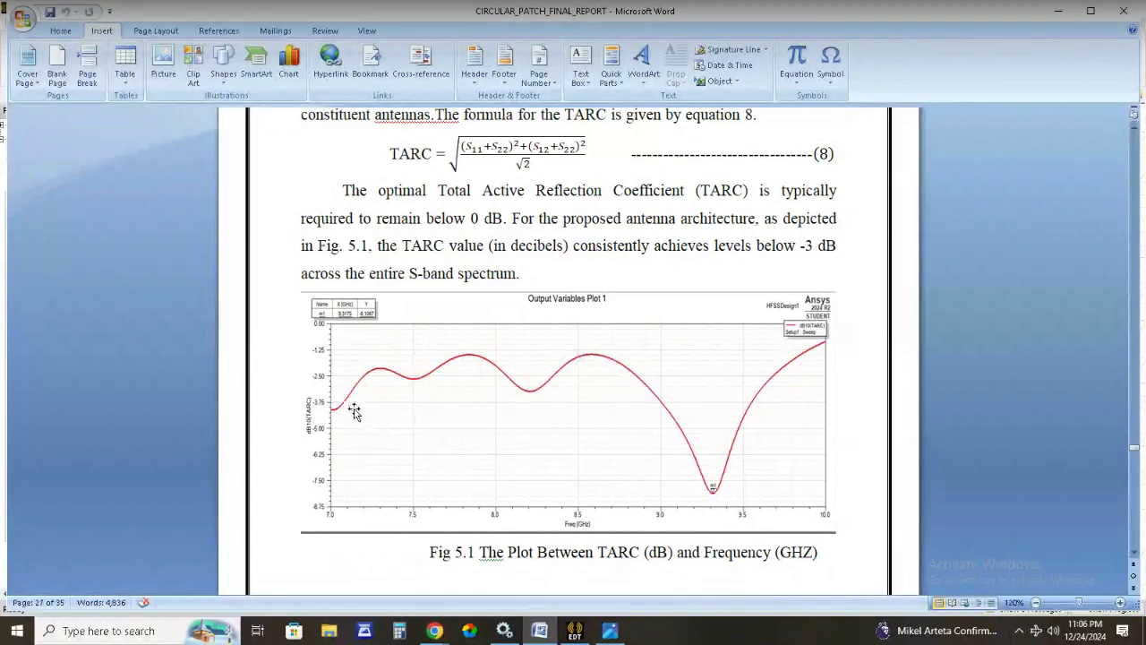
click(575, 631)
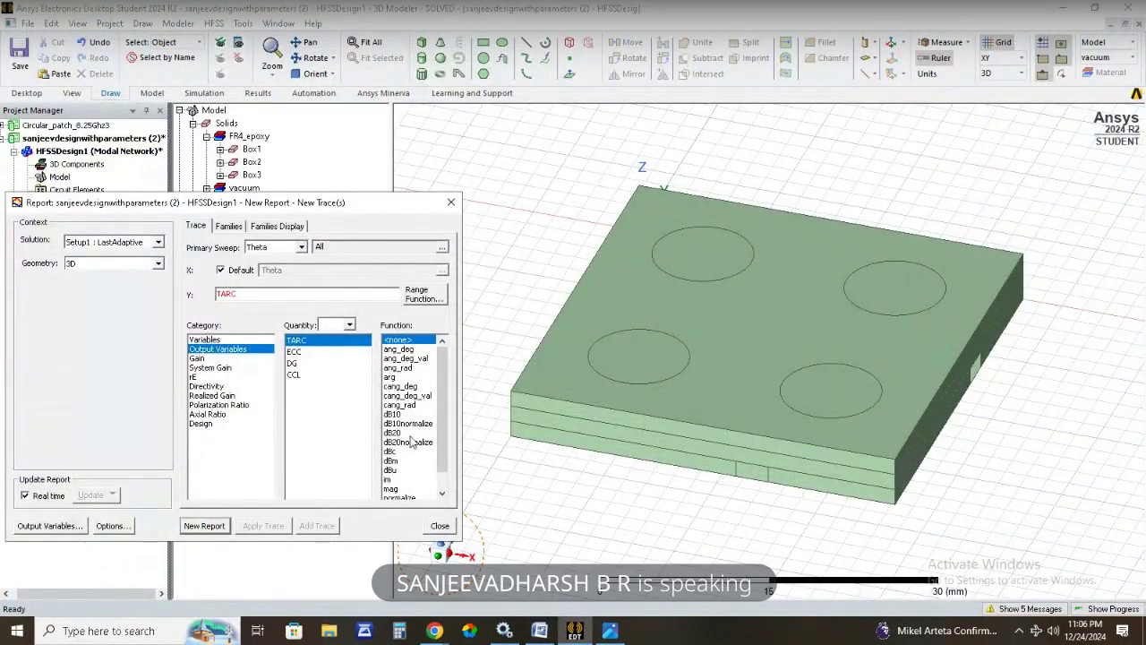
Apply the dB10 function to TARC and create the far fields rectangular plot against Theta.
click(393, 414)
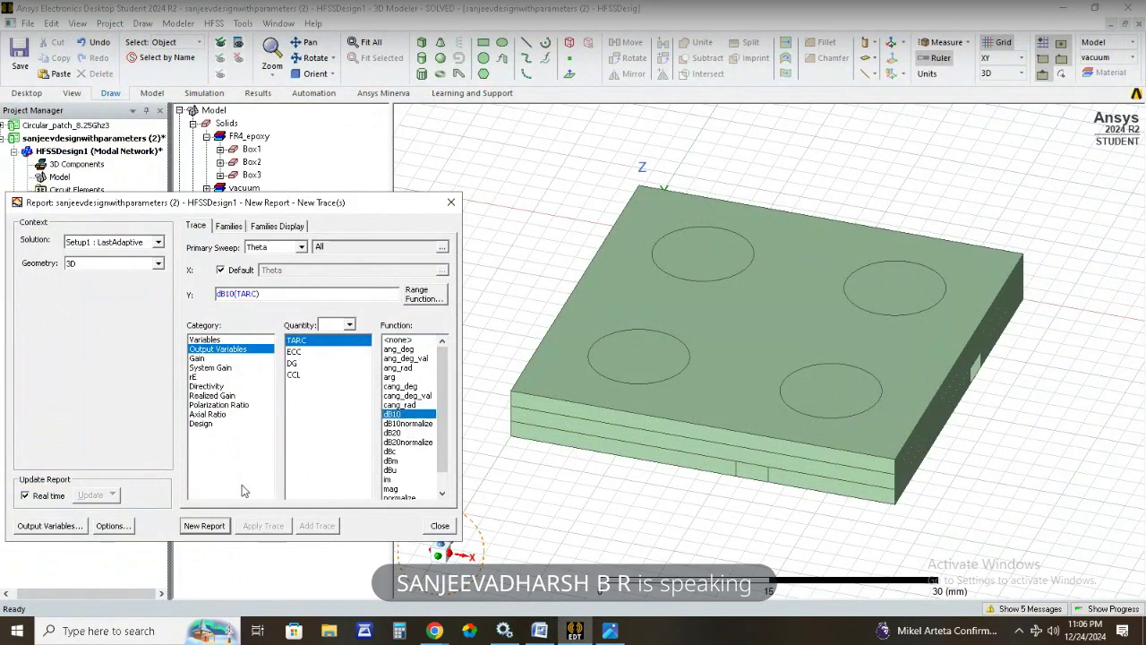
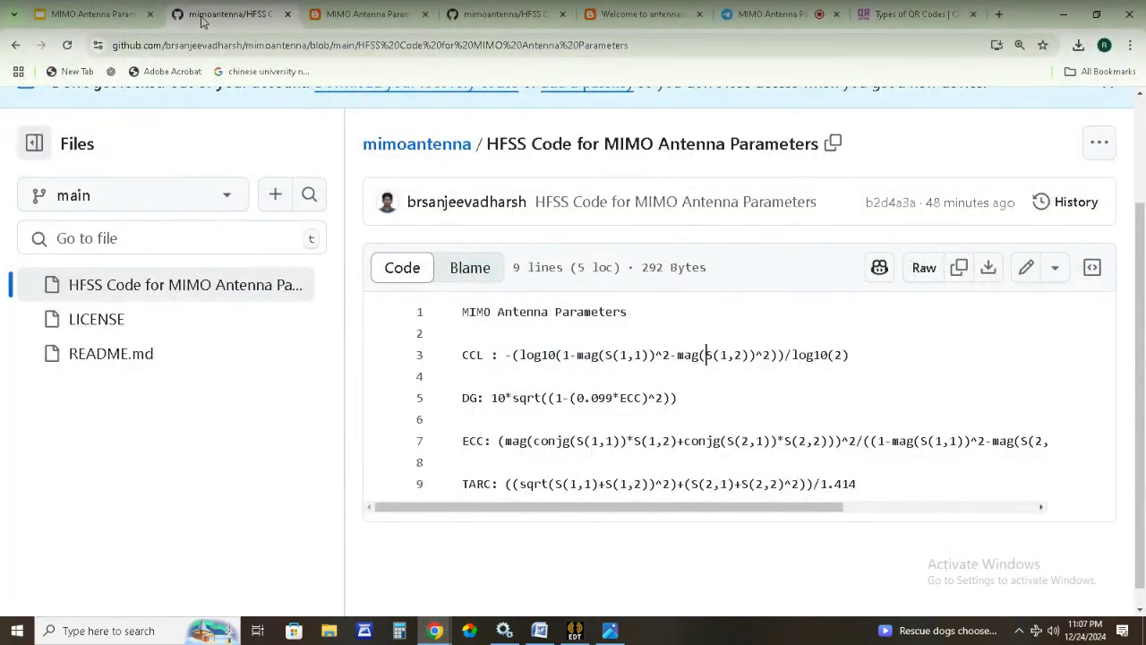
click(575, 631)
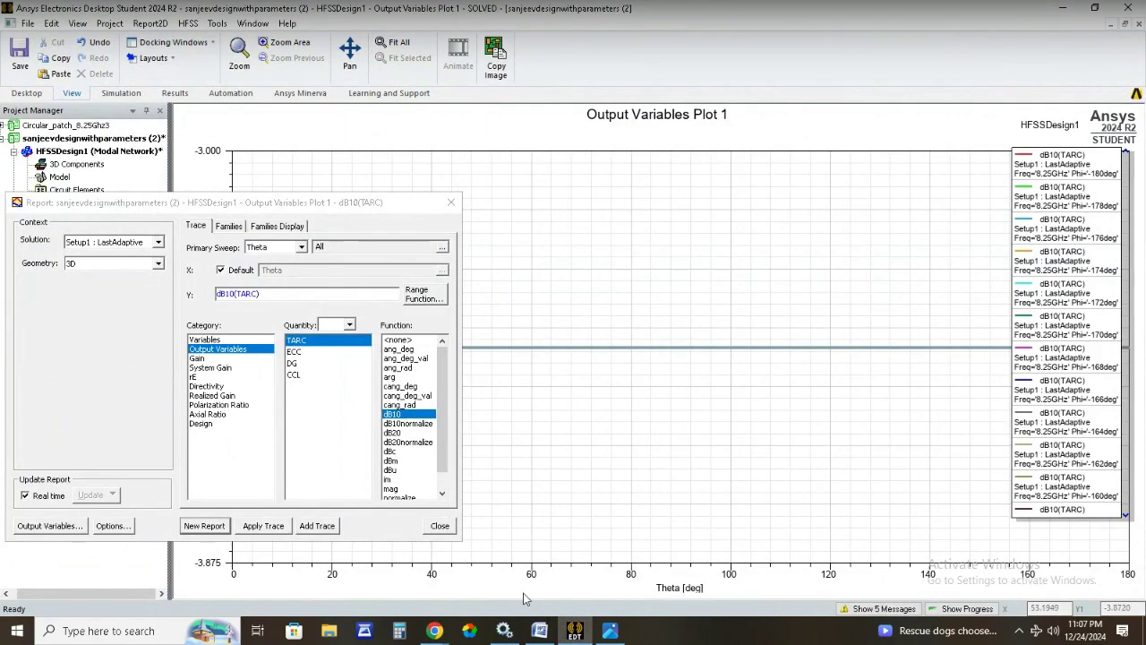
Compare with the TARC plot in the CIRCULAR_PATCH_FINAL_REPORT document in Word and the GitHub formulas in the browser, and return to Ansys.
click(539, 630)
scroll(488, 420, up, 2)
scroll(491, 422, down, 2)
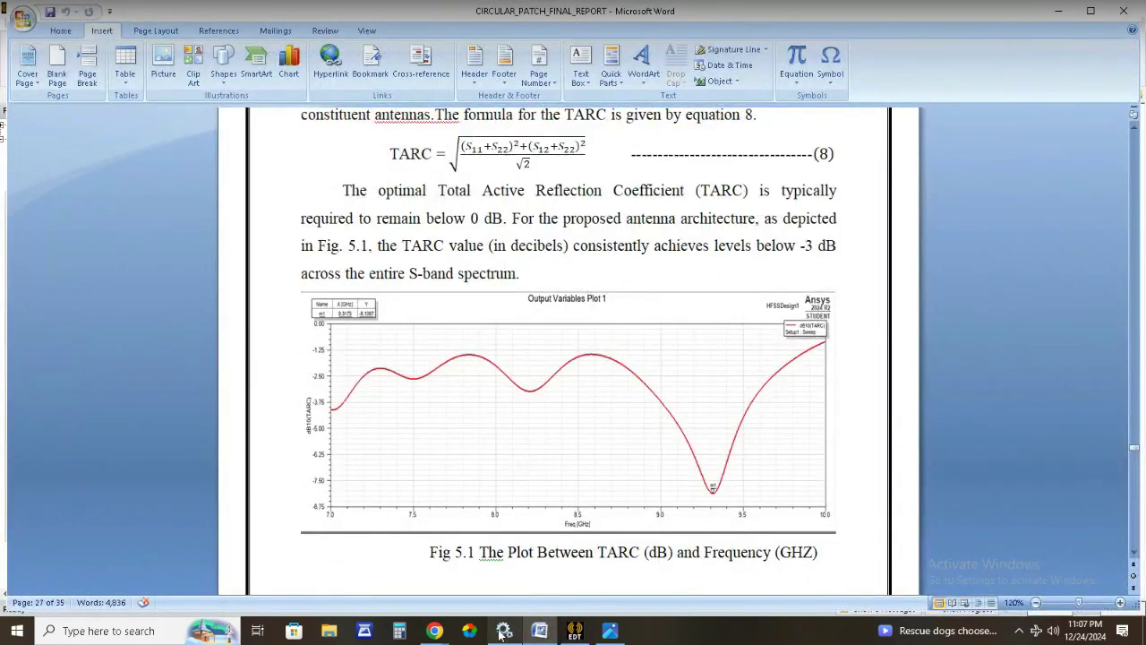
mouse_move(450, 634)
click(416, 591)
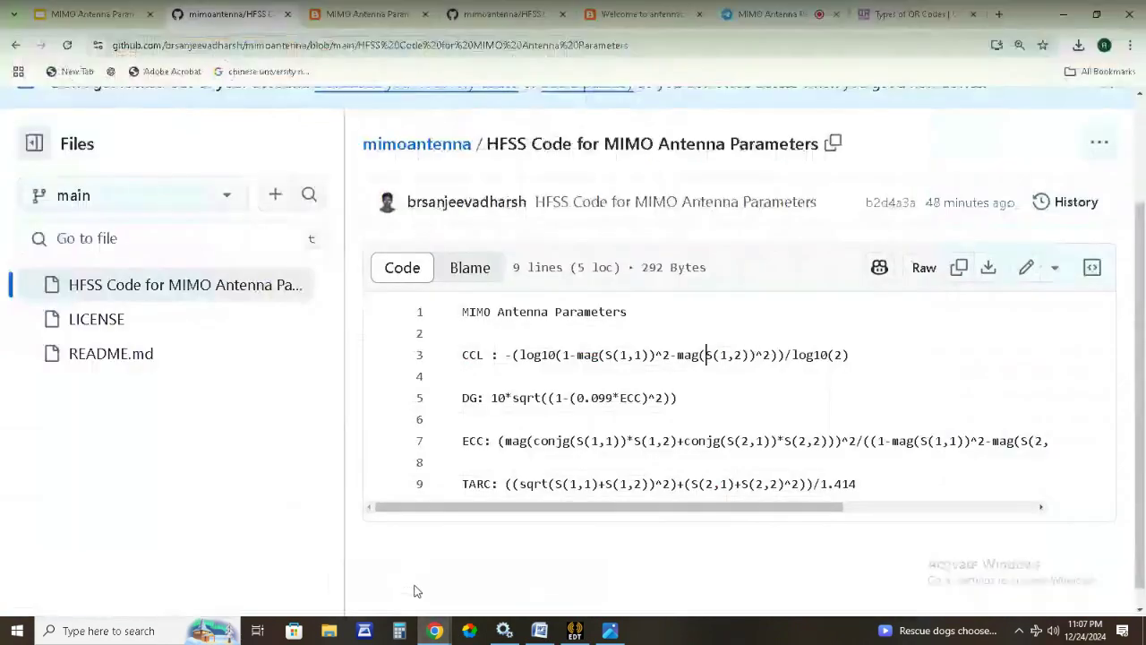
click(575, 630)
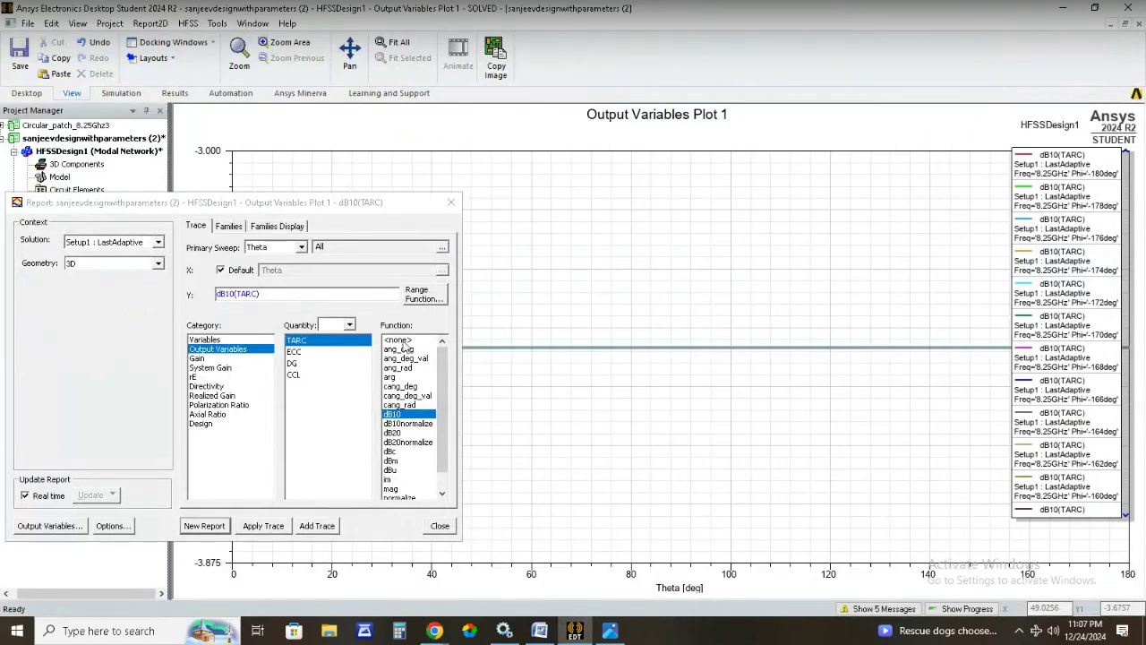
Create two new reports of TARC with the dBc function, one against Theta and one against Phi.
click(413, 452)
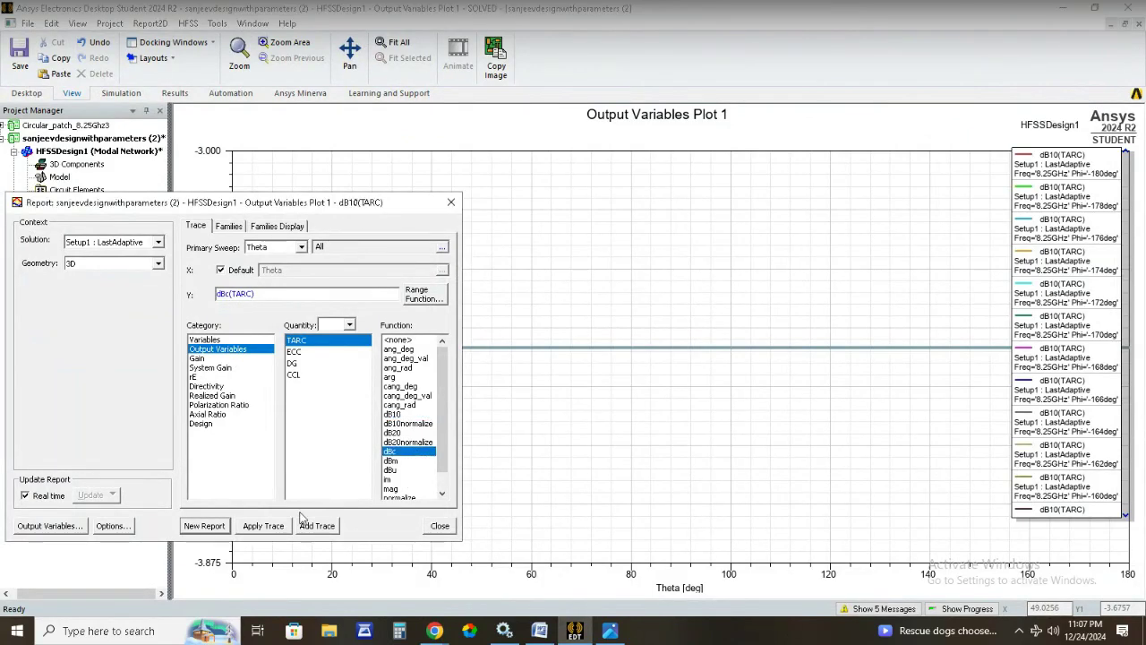
click(211, 530)
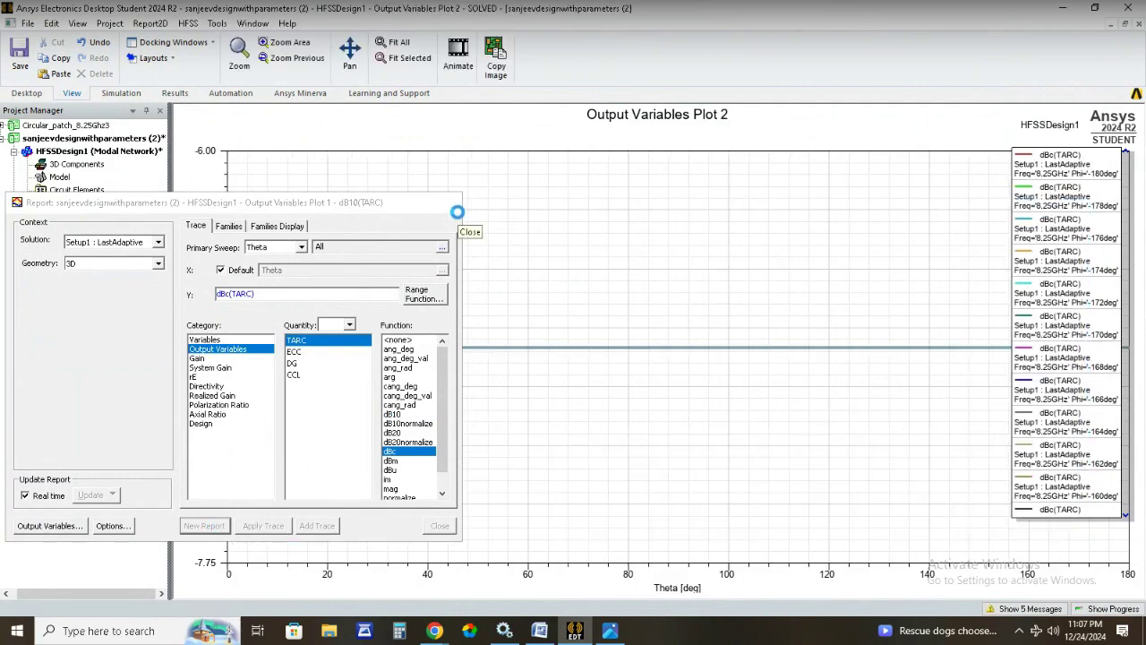
click(302, 247)
click(268, 269)
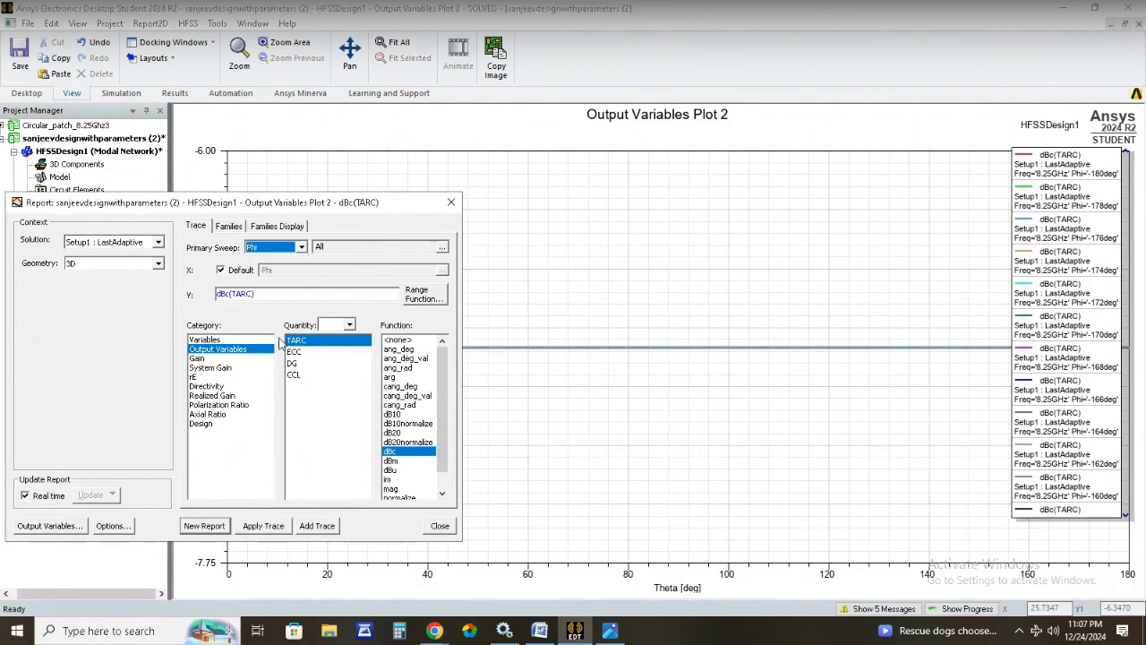
click(206, 527)
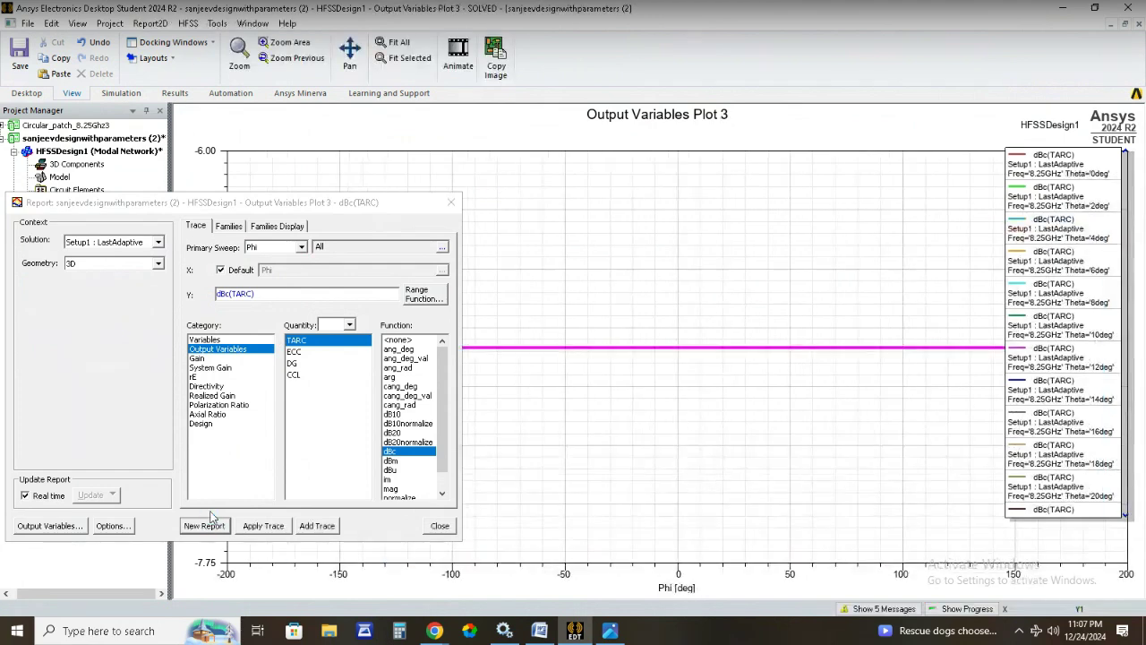
Close the report settings and review Output Variables Plot 2 and Output Variables Plot 1.
click(451, 202)
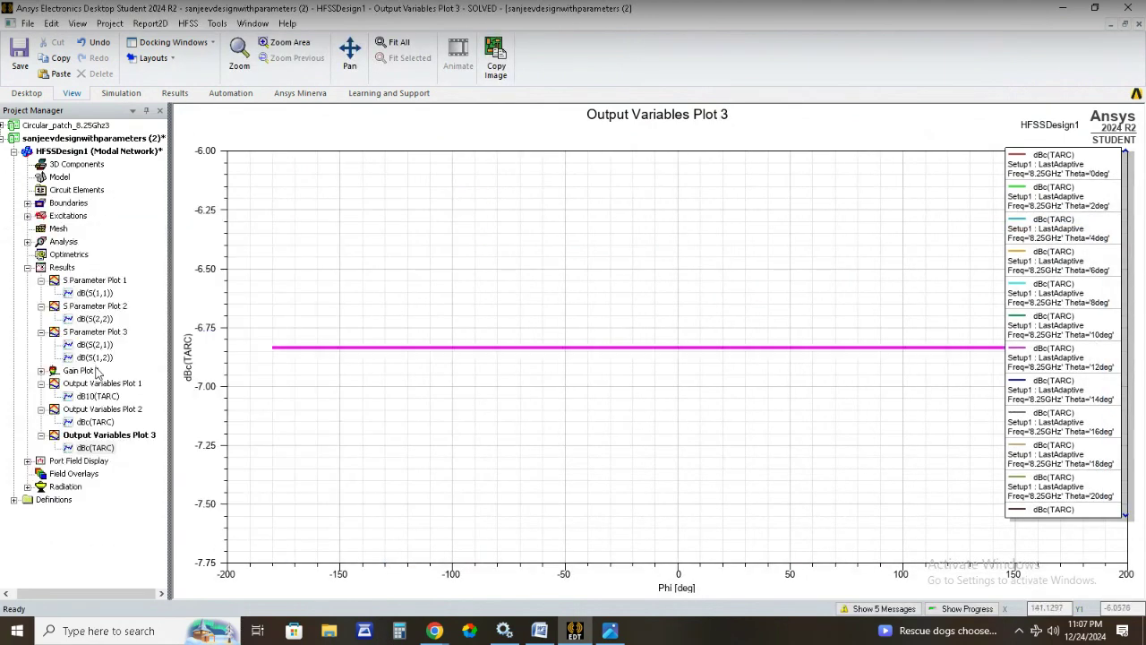
double_click(106, 410)
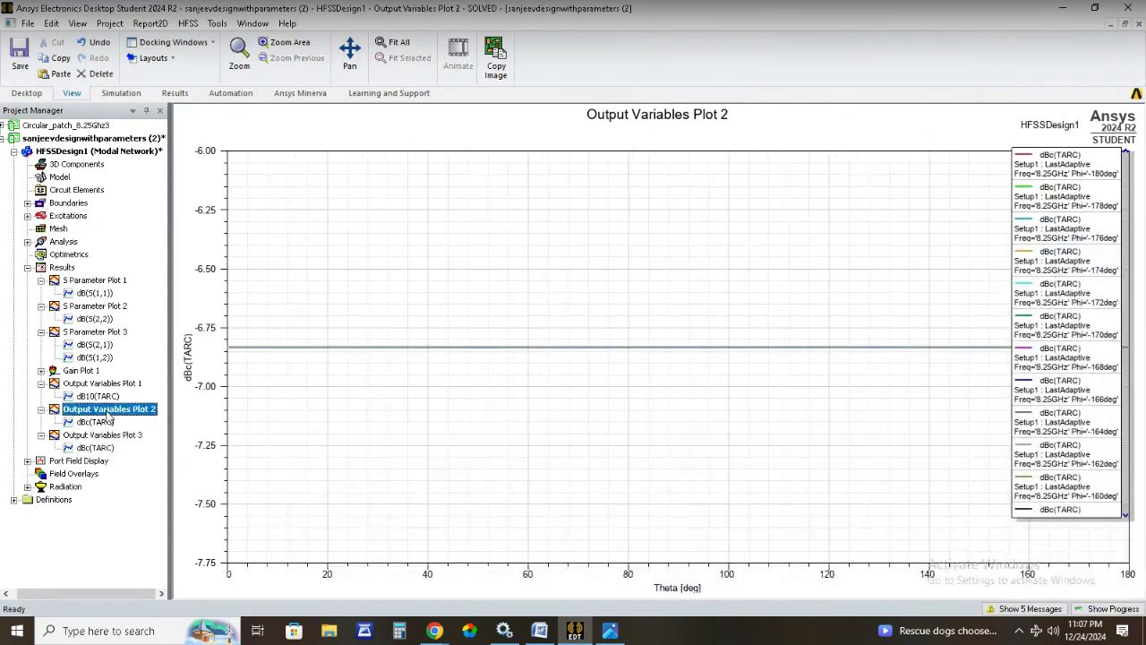
double_click(107, 384)
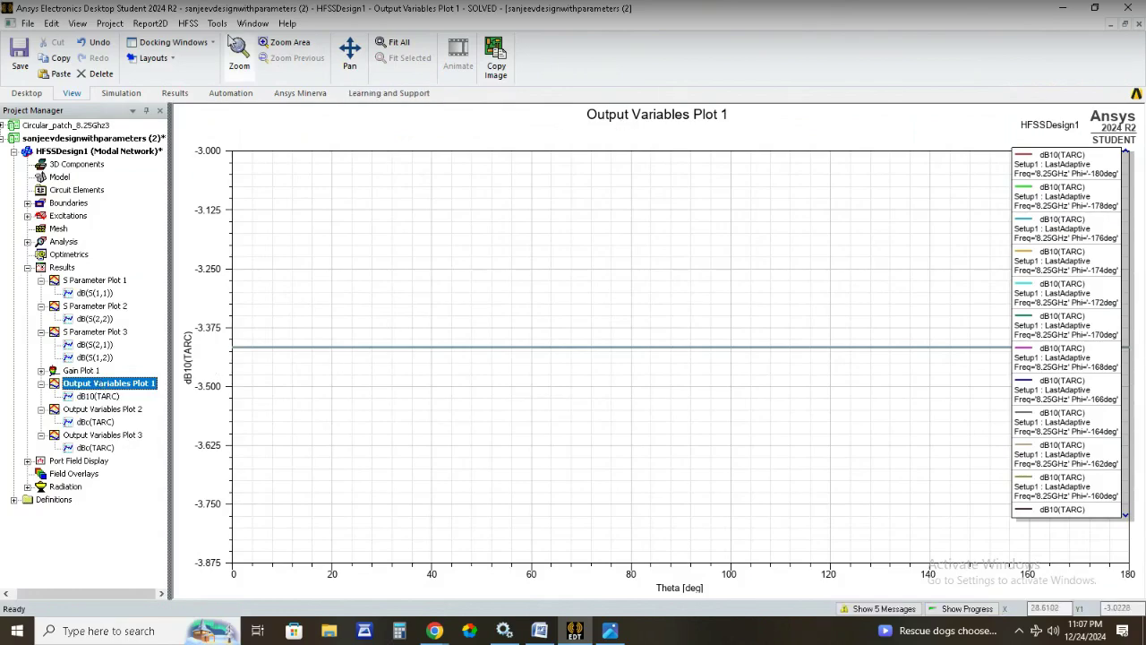
Create a fields rectangular plot of the output variable TARC with the dB10 function against Freq for Setup1 : LastAdaptive.
click(188, 24)
mouse_move(330, 339)
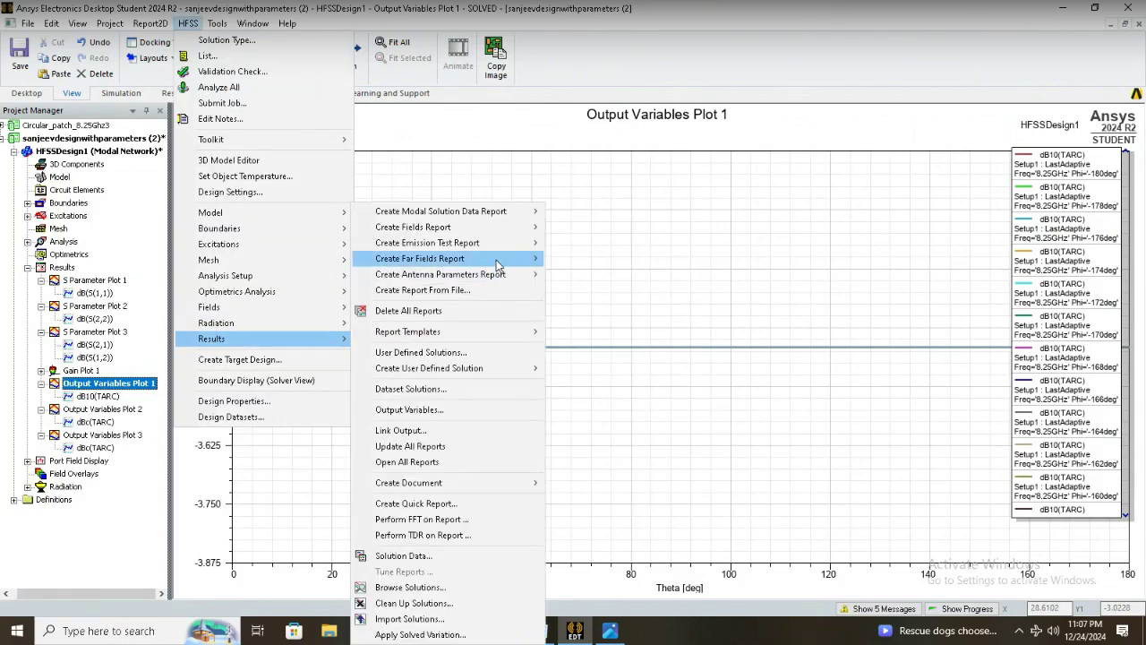
mouse_move(499, 235)
click(586, 231)
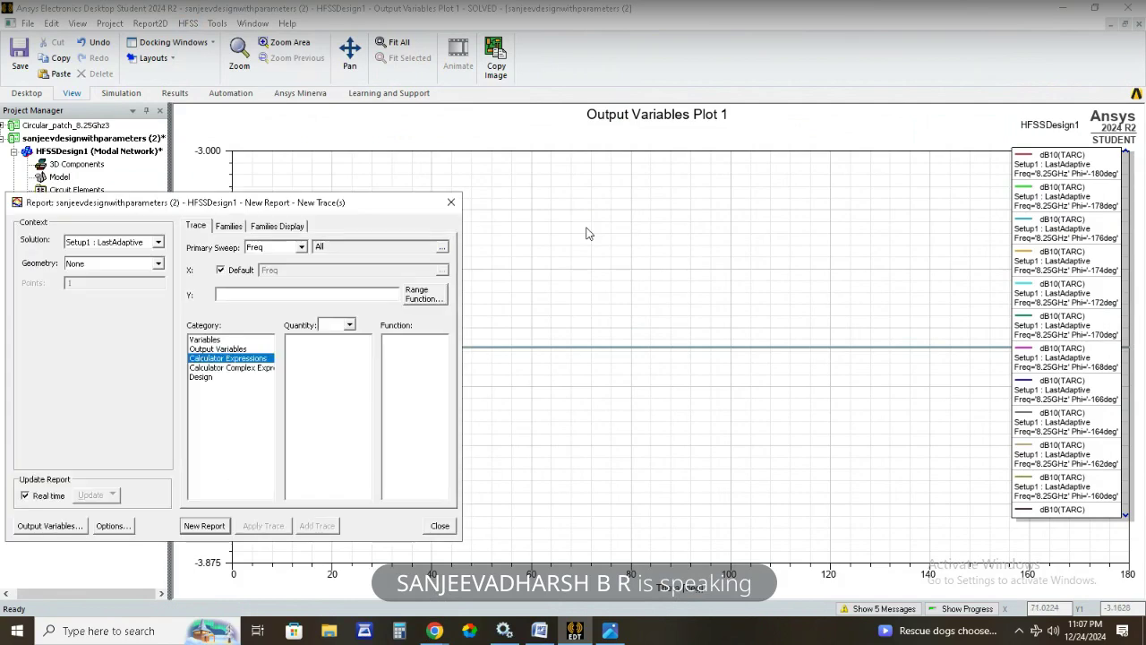
click(228, 349)
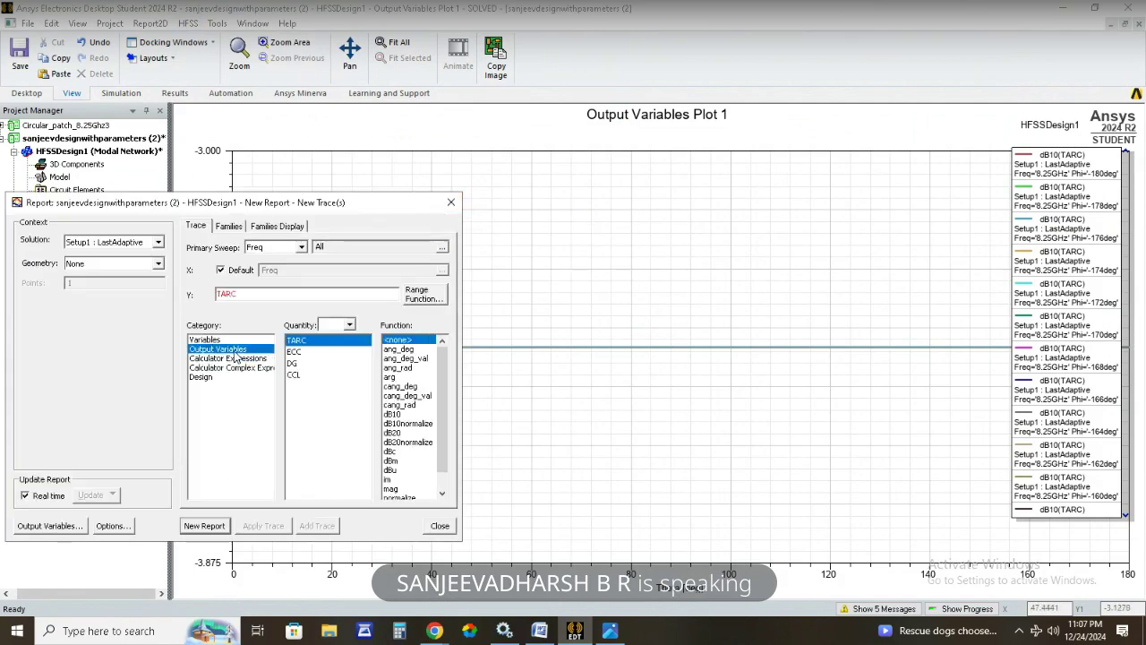
click(407, 452)
click(405, 414)
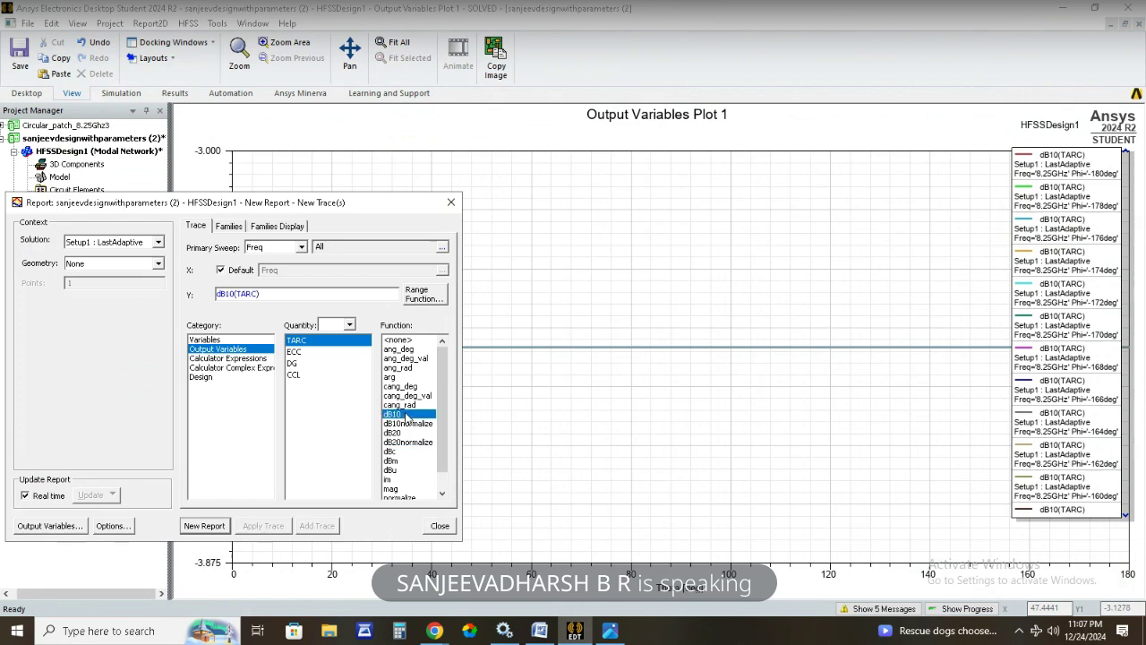
click(223, 524)
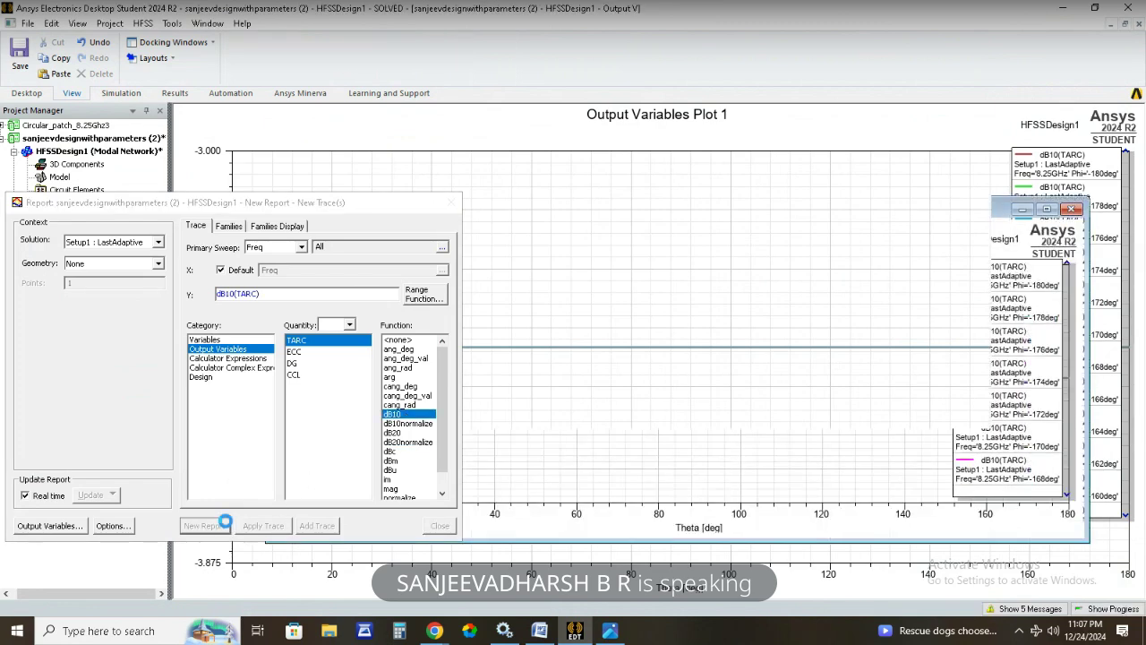
click(450, 202)
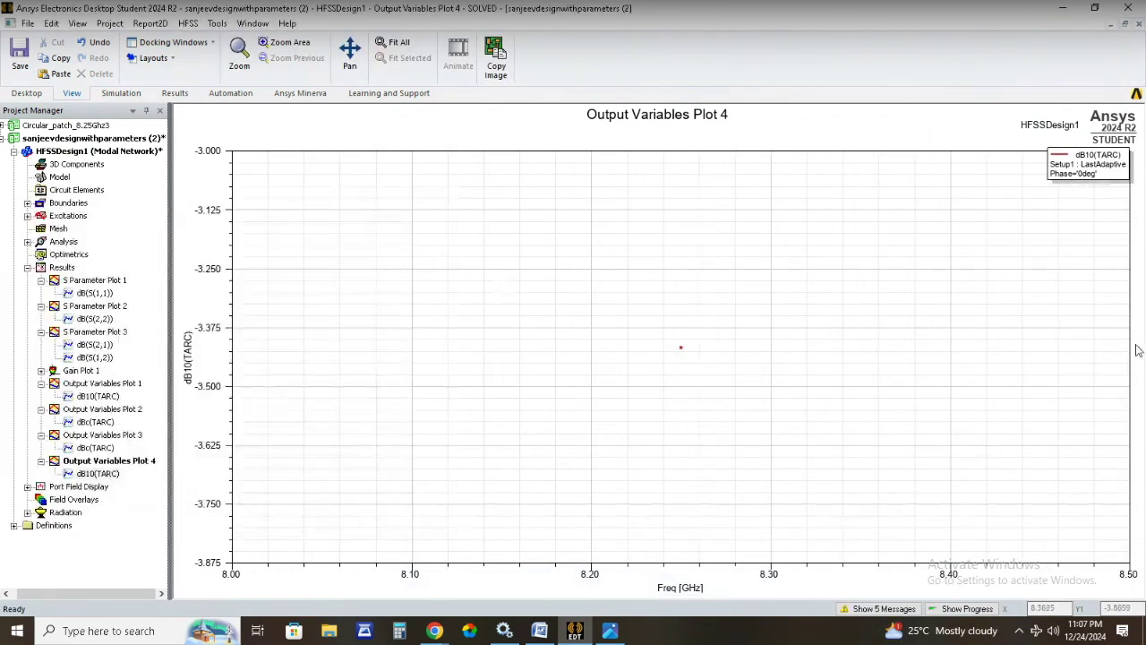
Return to the 3D model of HFSSDesign1, start and dismiss a validation check, and run Analyze All.
double_click(137, 153)
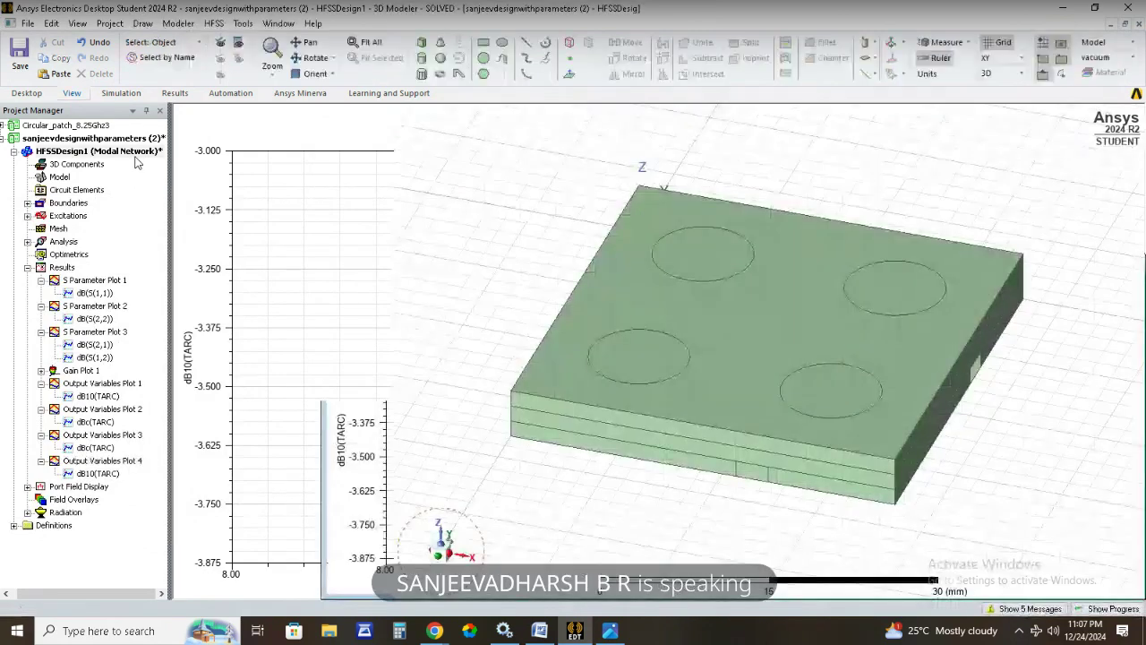
click(214, 23)
click(237, 74)
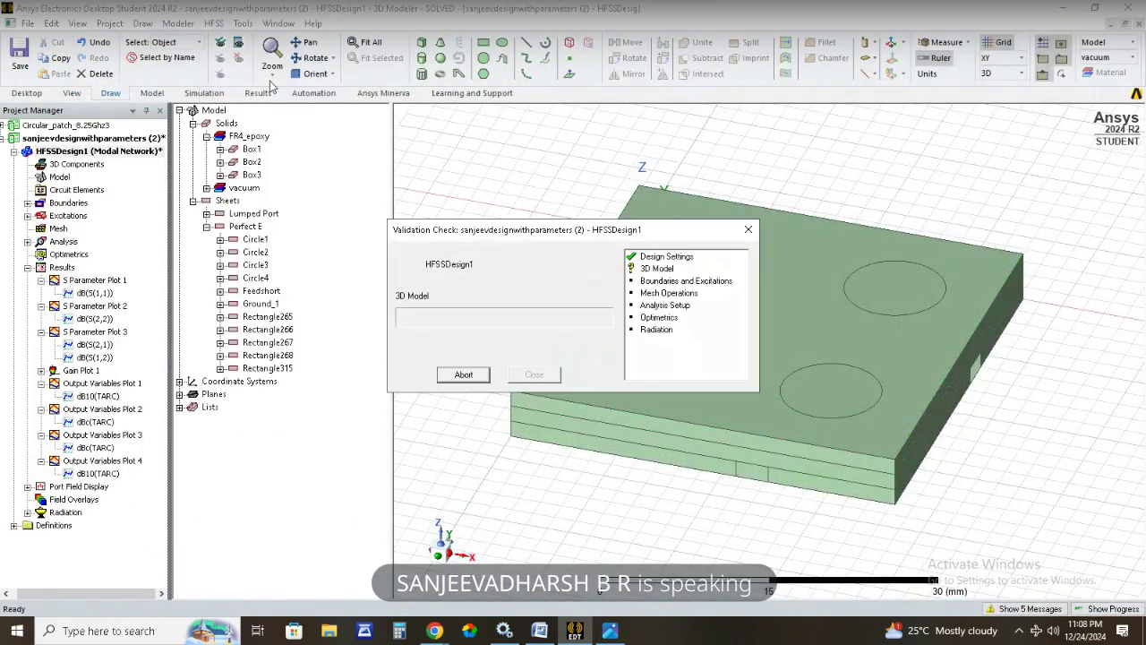
click(748, 230)
click(215, 24)
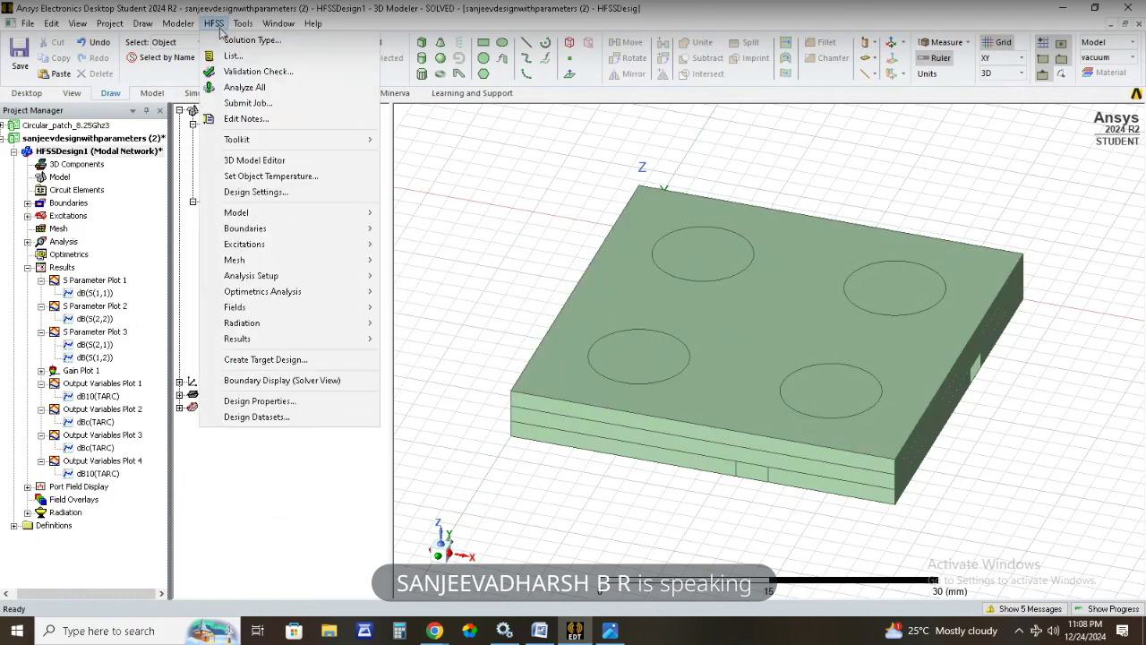
click(243, 87)
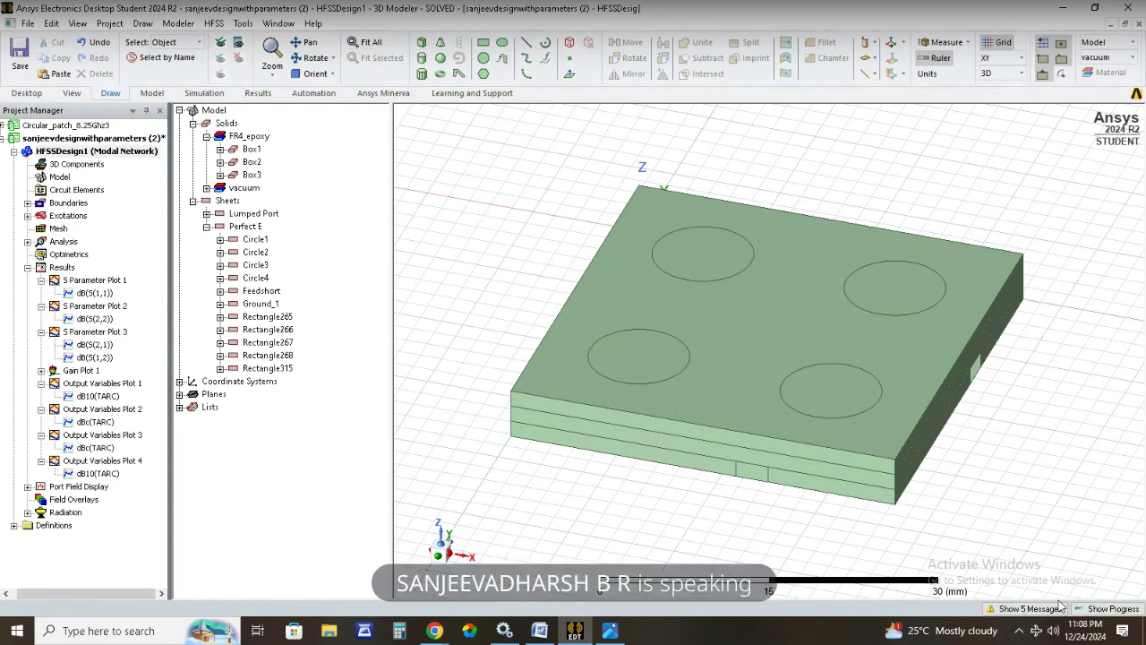
Check the progress of the simulation and hide the progress display.
click(1094, 607)
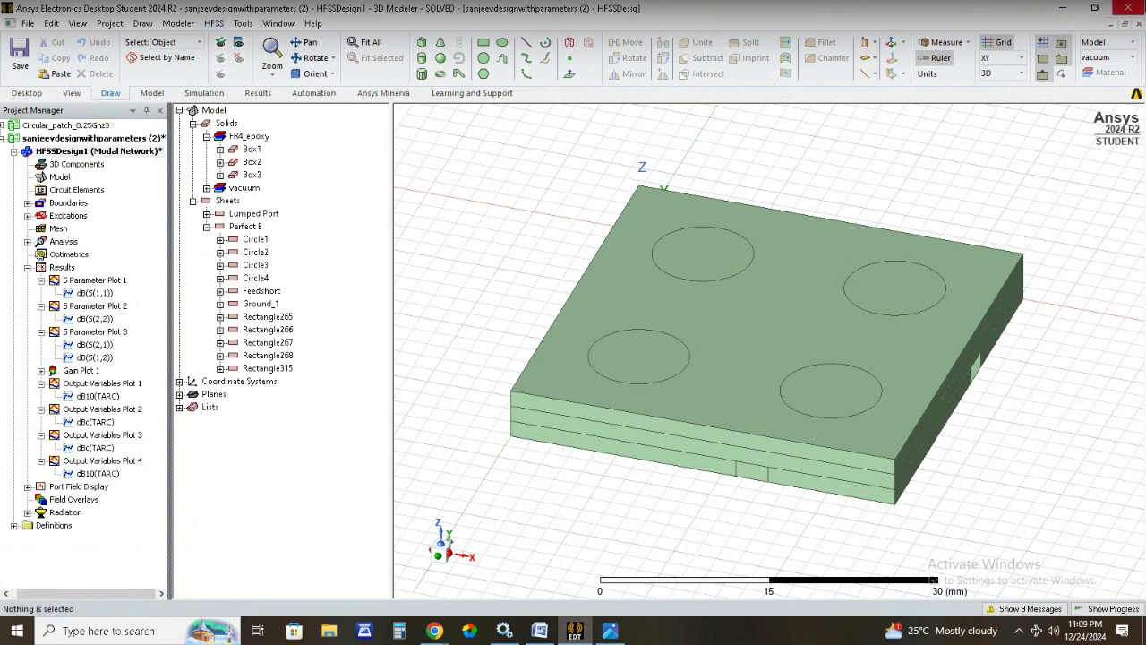
click(1101, 609)
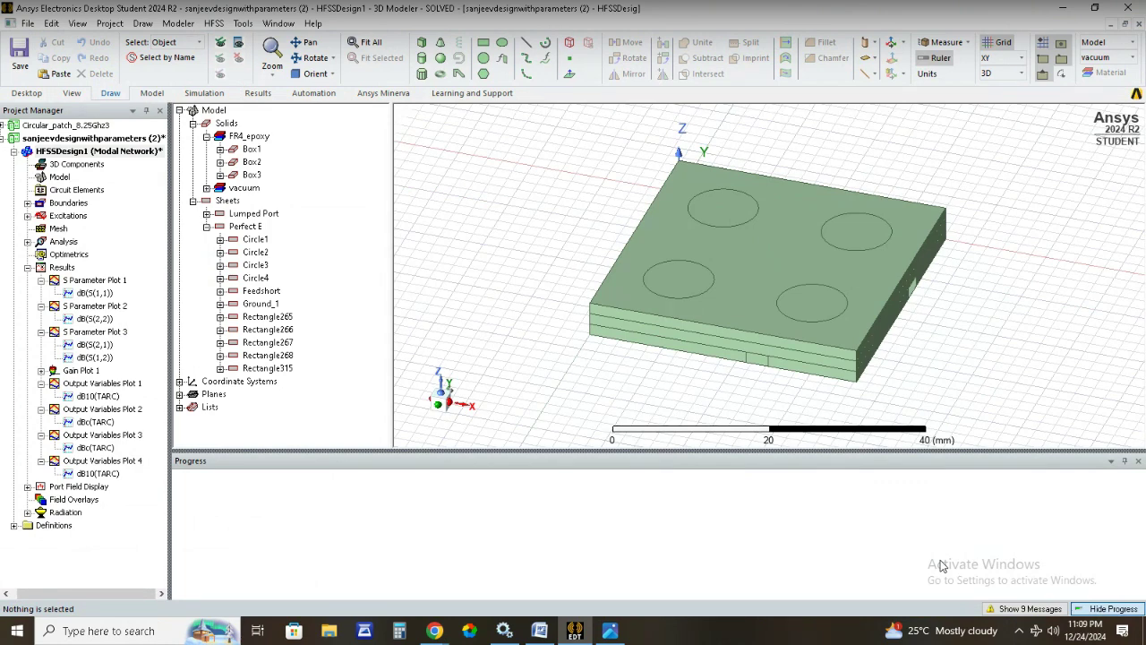
click(1138, 461)
Create a modal solution data rectangular plot of output variable TARC with the dB10 function against Freq for Setup1 : Sweep.
click(215, 24)
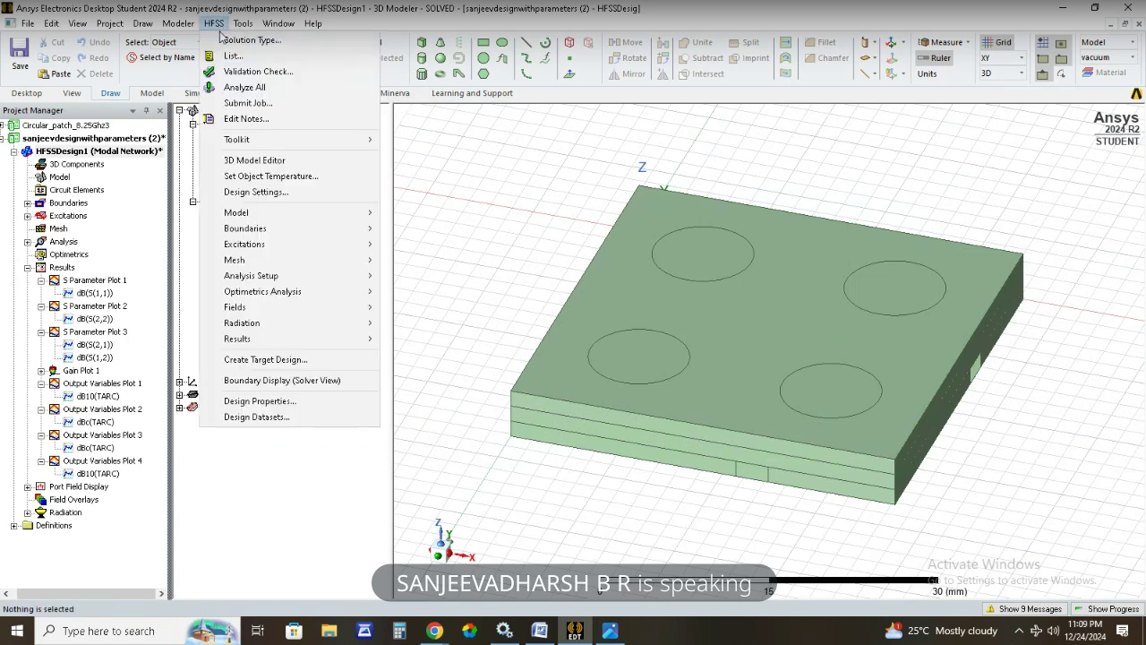
mouse_move(248, 339)
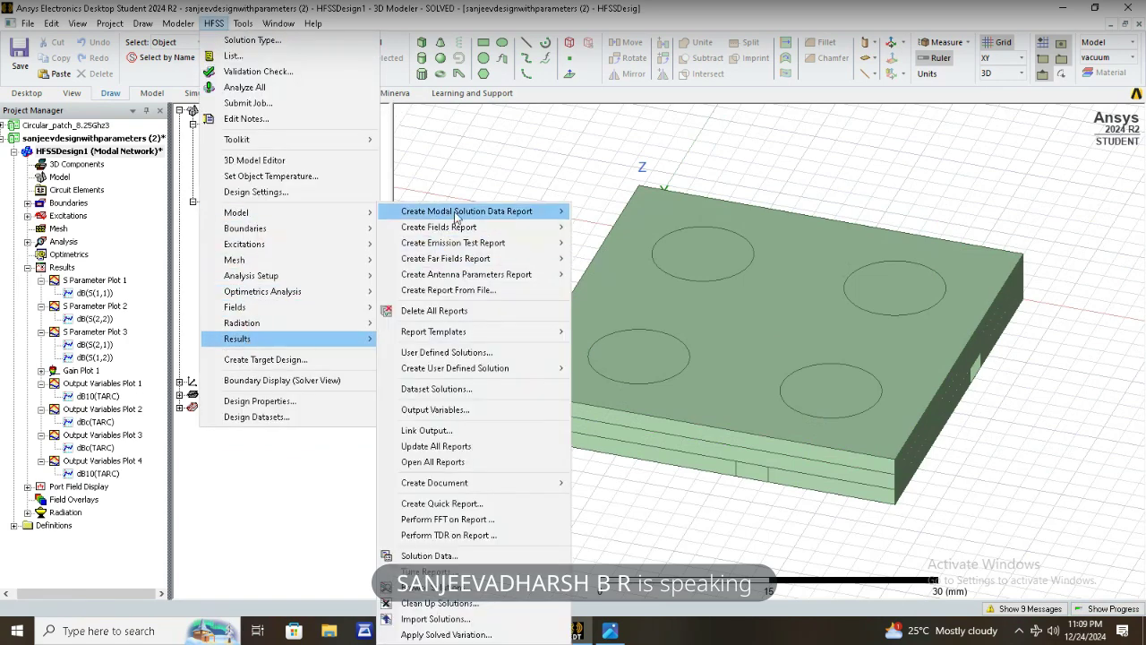
mouse_move(455, 215)
click(653, 211)
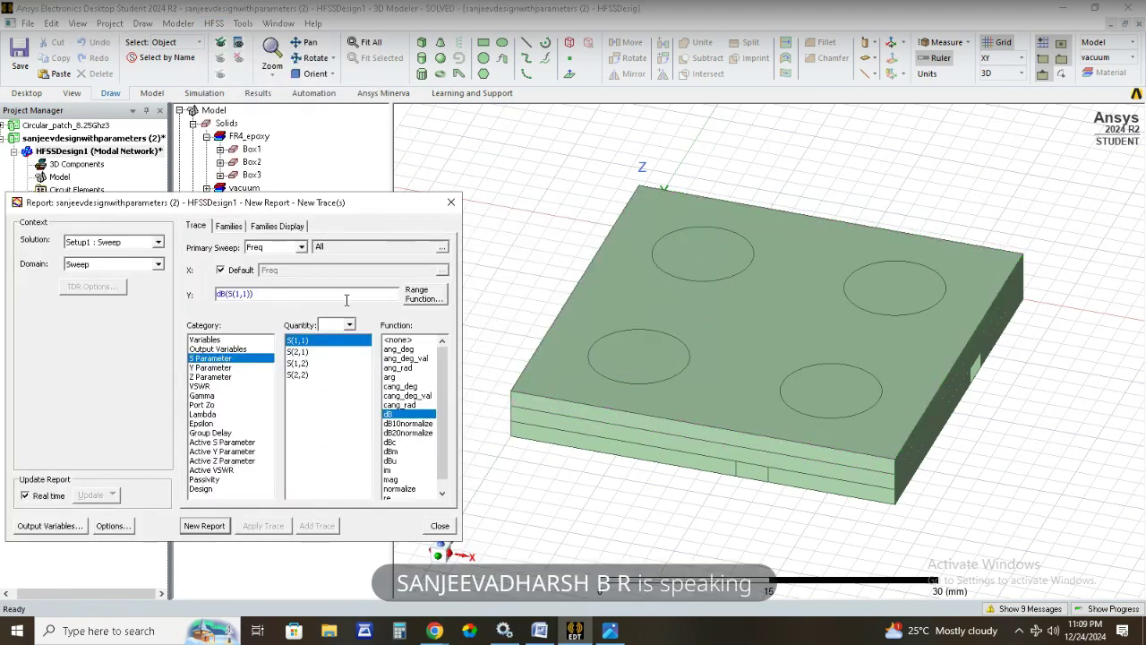
click(229, 350)
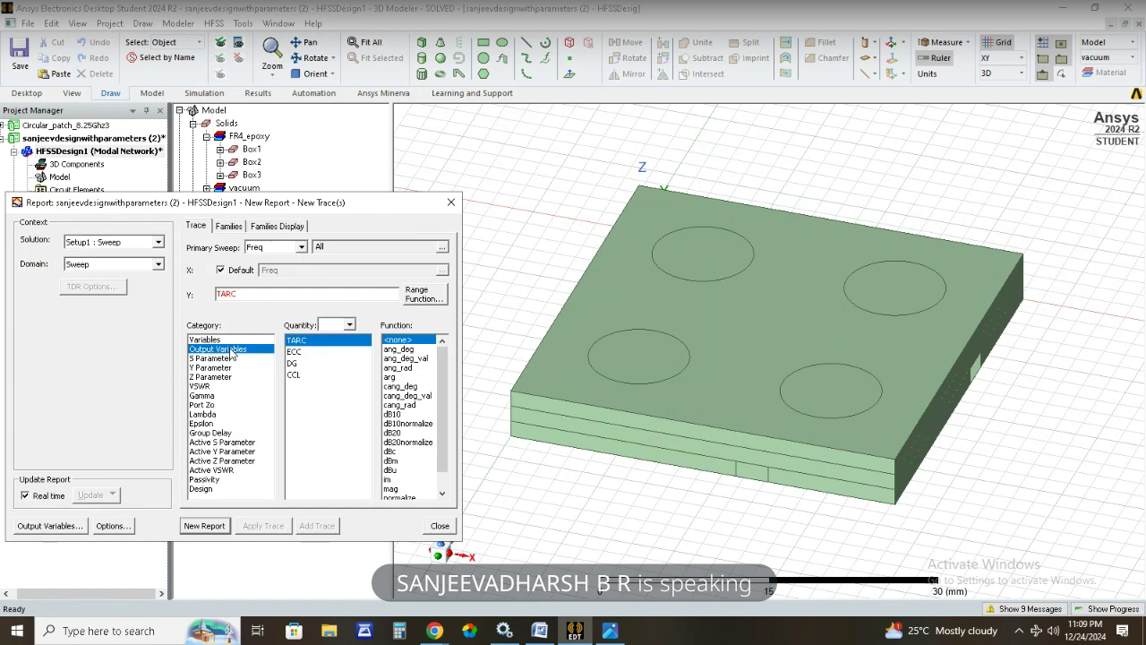
click(414, 415)
click(204, 525)
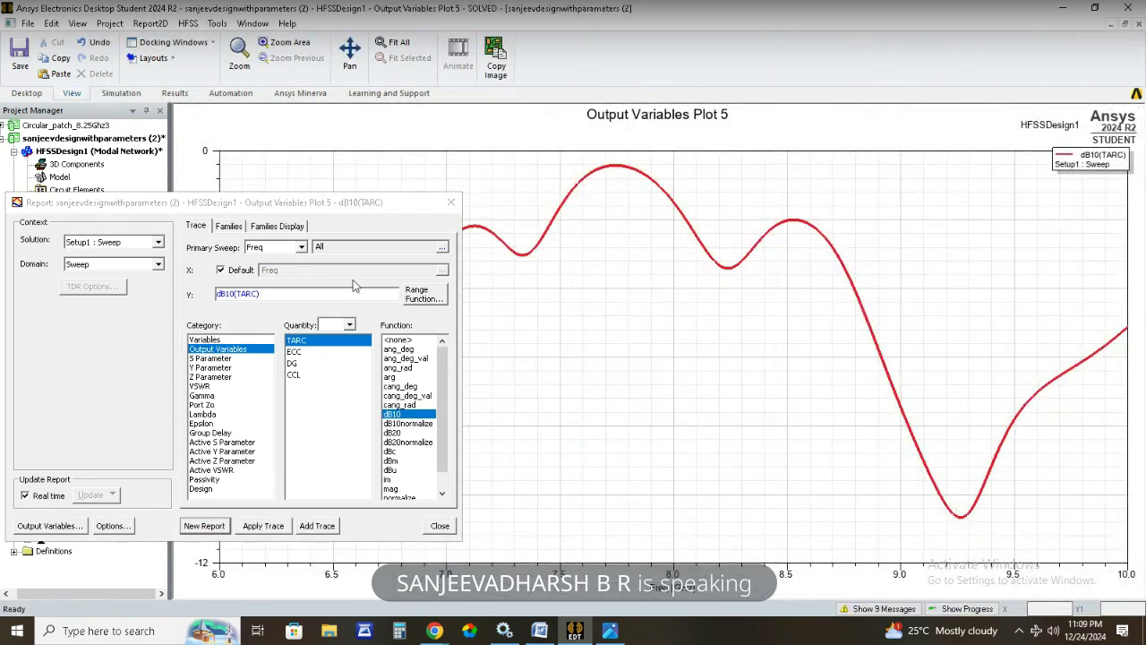
click(449, 203)
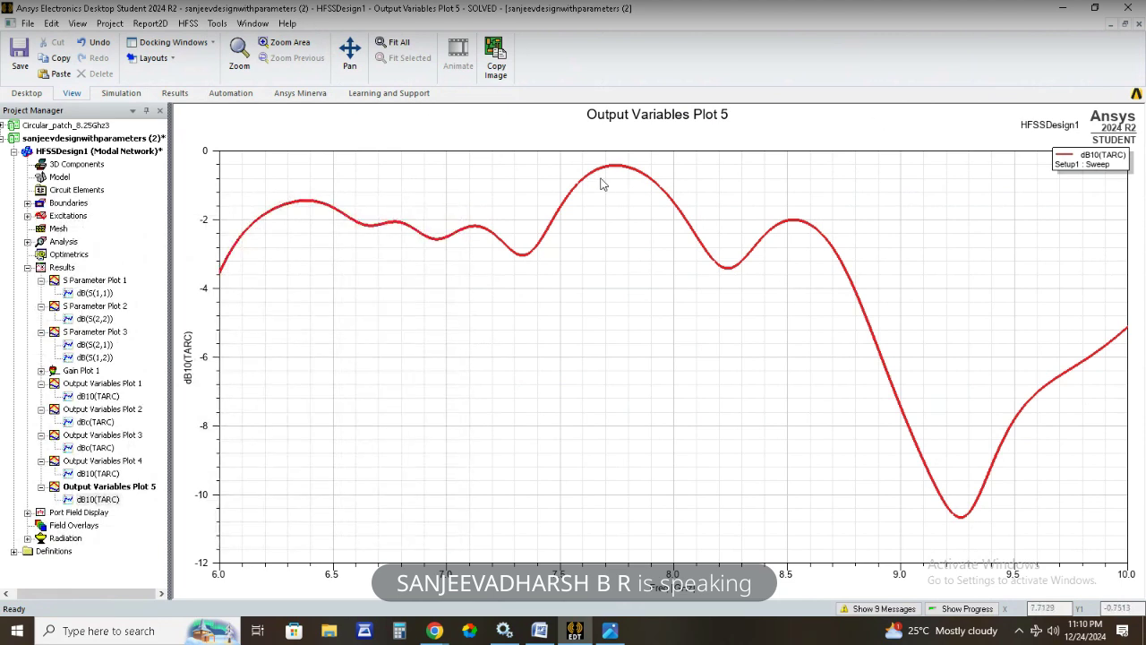
Add a marker at the lowest point of the dB10(TARC) curve, at about 9.27 GHz.
right_click(566, 195)
mouse_move(617, 199)
click(761, 200)
click(954, 527)
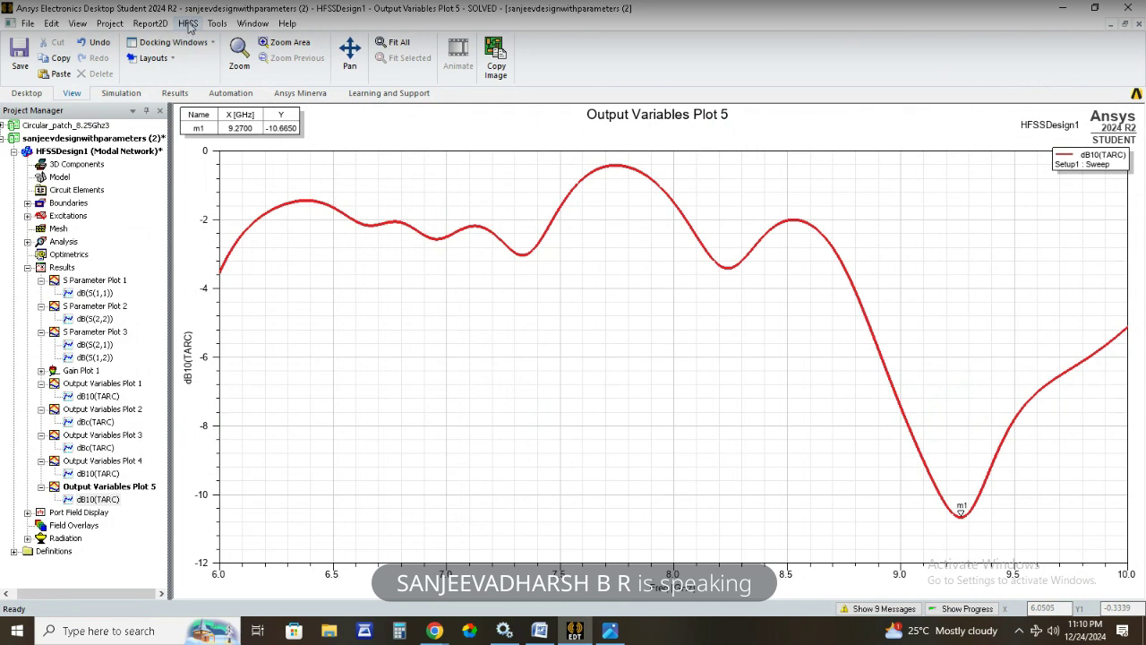
Create a modal solution data rectangular plot of output variable ECC with the mag function against Freq for Setup1 : Sweep.
click(189, 24)
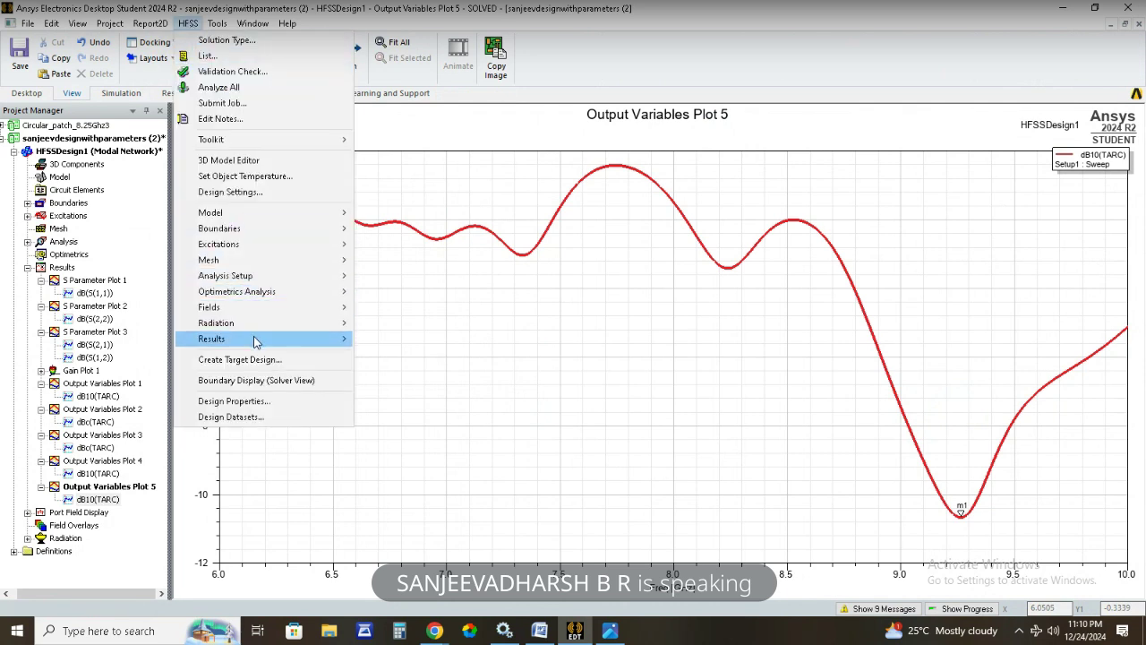
mouse_move(257, 338)
mouse_move(507, 213)
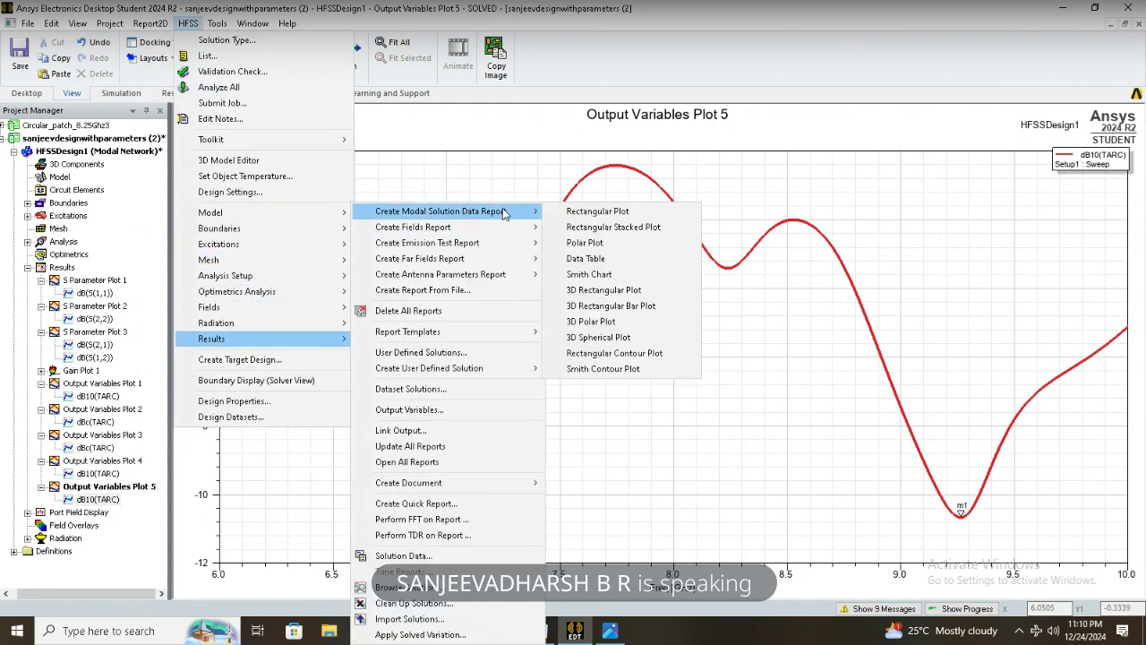
click(584, 212)
click(240, 349)
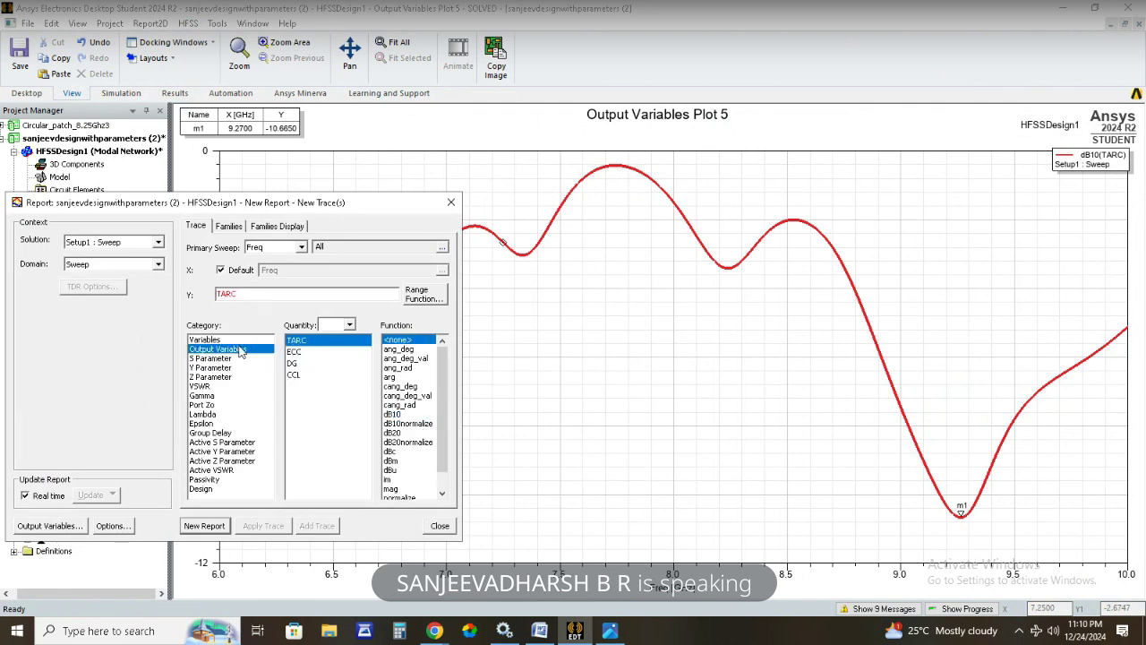
click(305, 355)
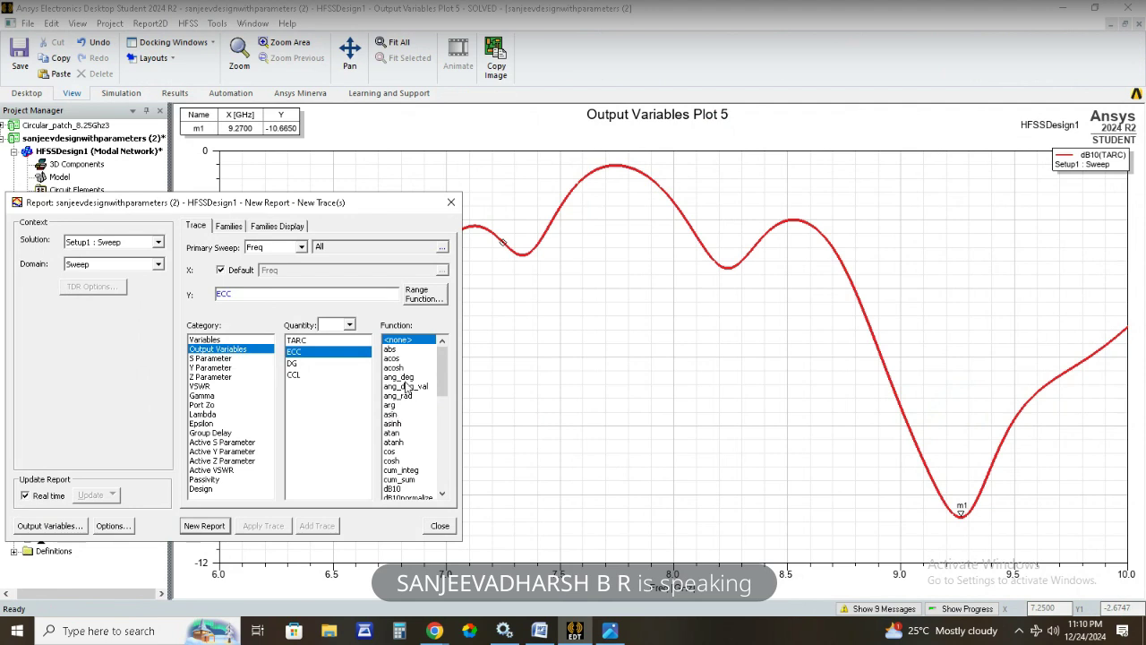
scroll(406, 455, down, 2)
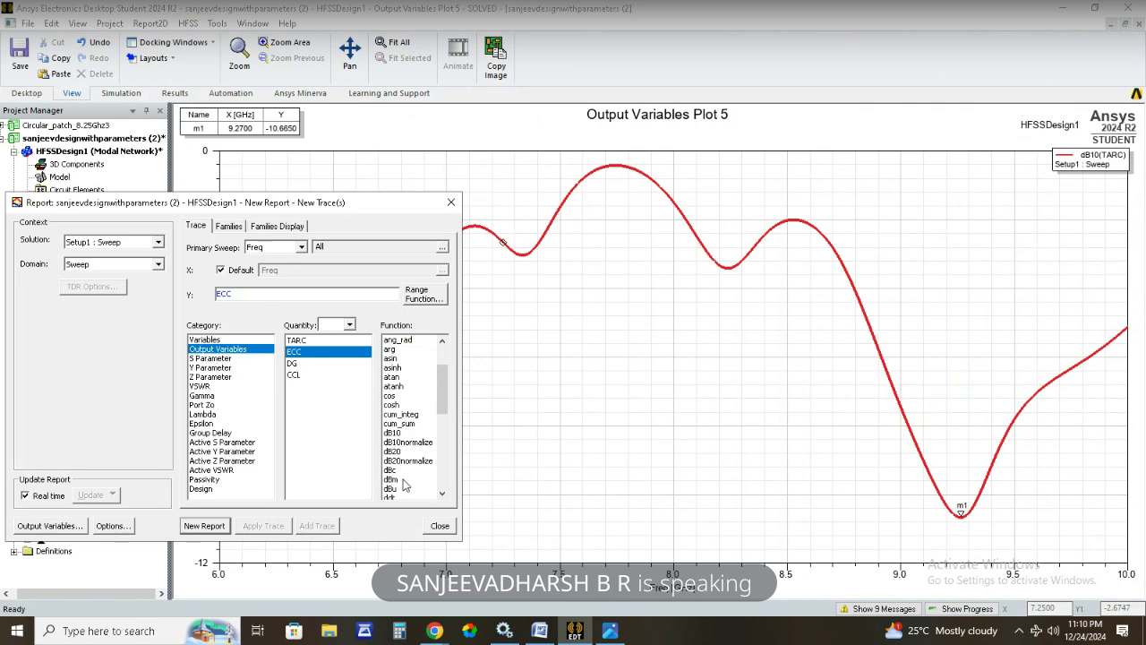
scroll(407, 439, down, 4)
scroll(407, 436, down, 4)
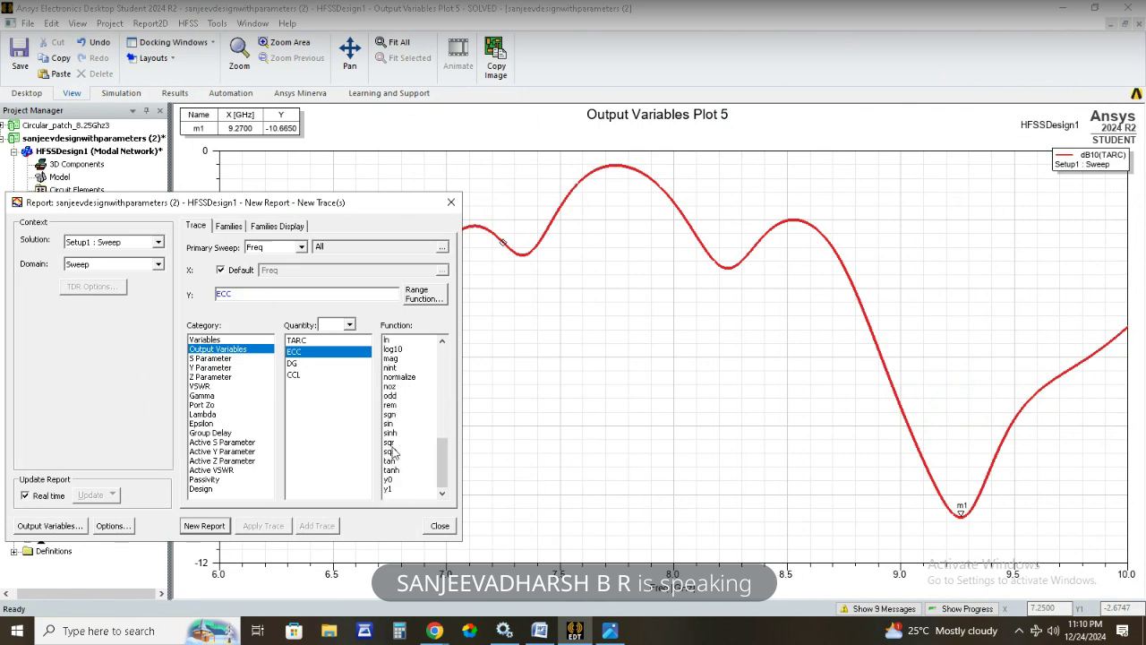
click(407, 359)
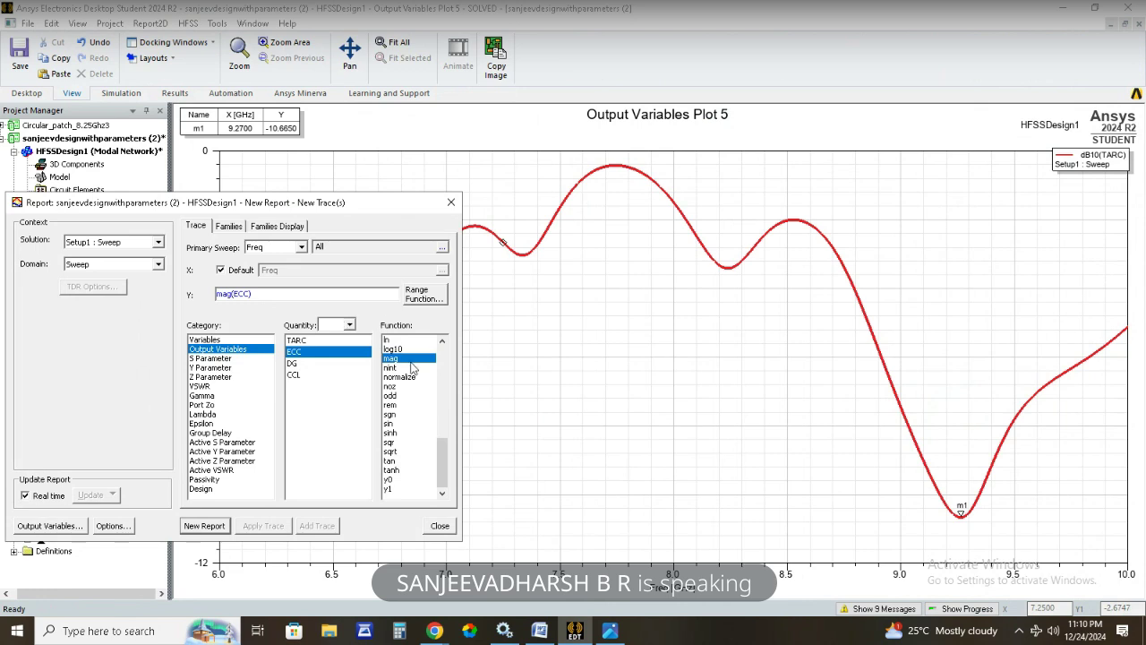
click(224, 526)
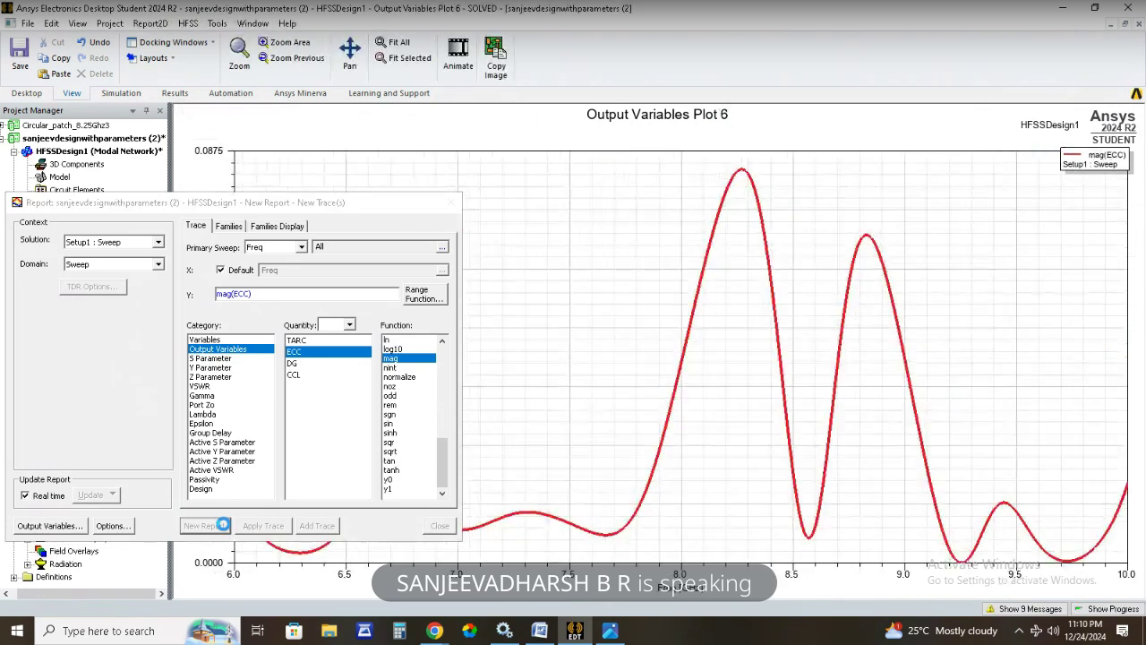
click(449, 202)
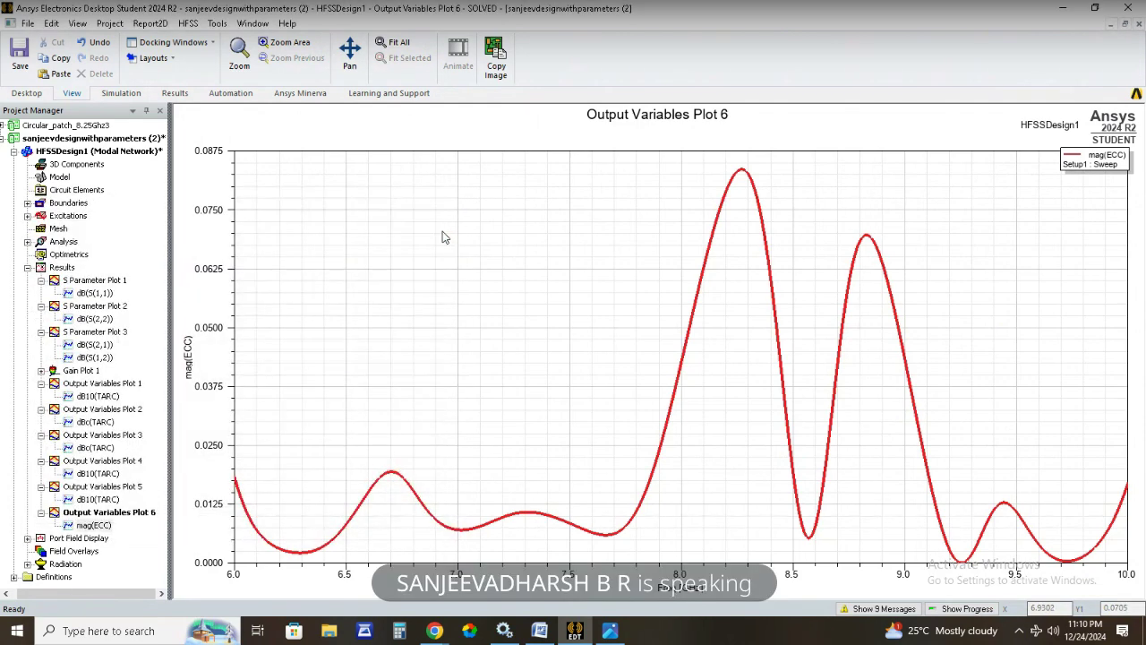
Add a marker near the second high peak of the mag(ECC) curve, at about 8.81 GHz.
right_click(444, 236)
mouse_move(461, 242)
click(591, 241)
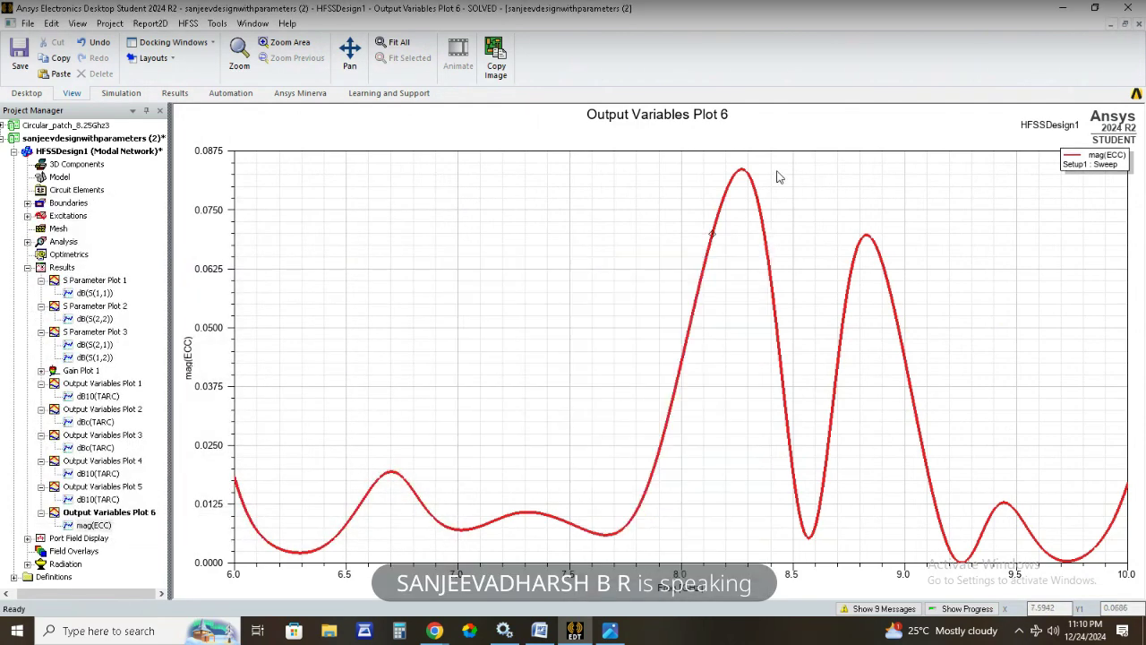
click(864, 236)
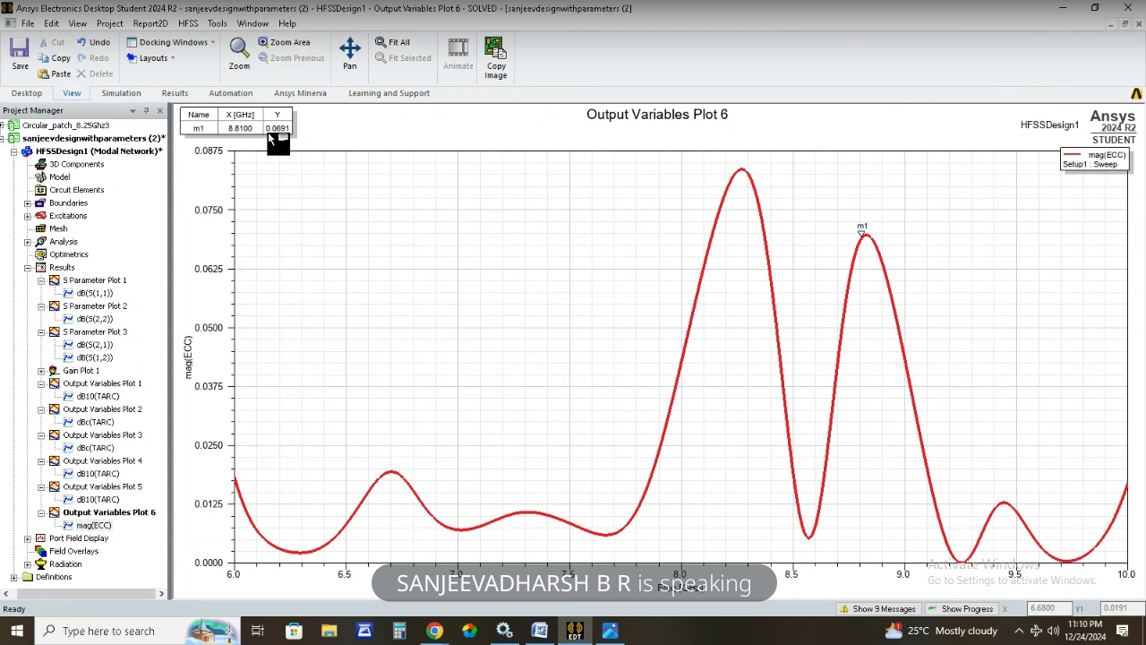
Create a modal solution data rectangular plot of output variable DG with the dB10 function against Freq for Setup1 : Sweep.
click(188, 23)
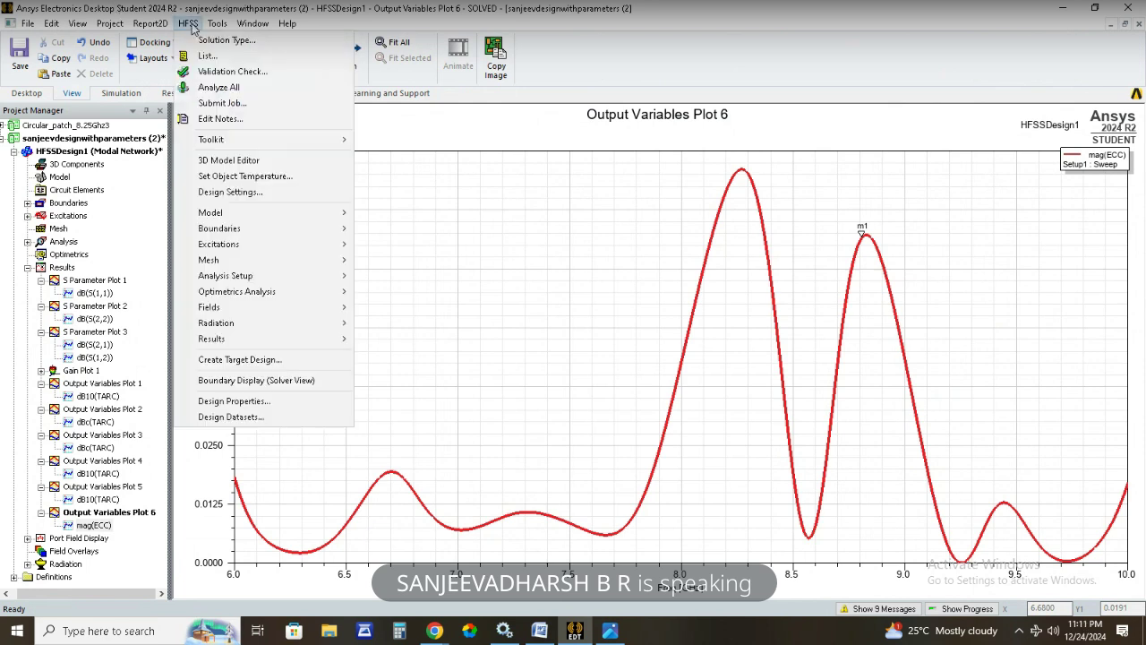
mouse_move(235, 340)
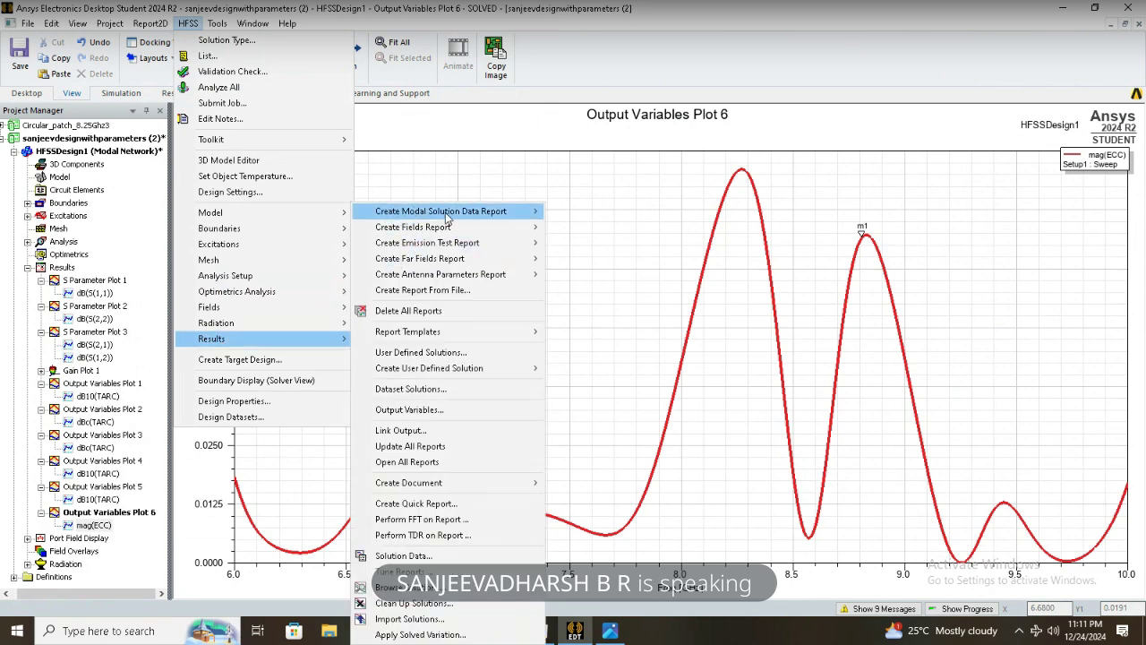
click(573, 211)
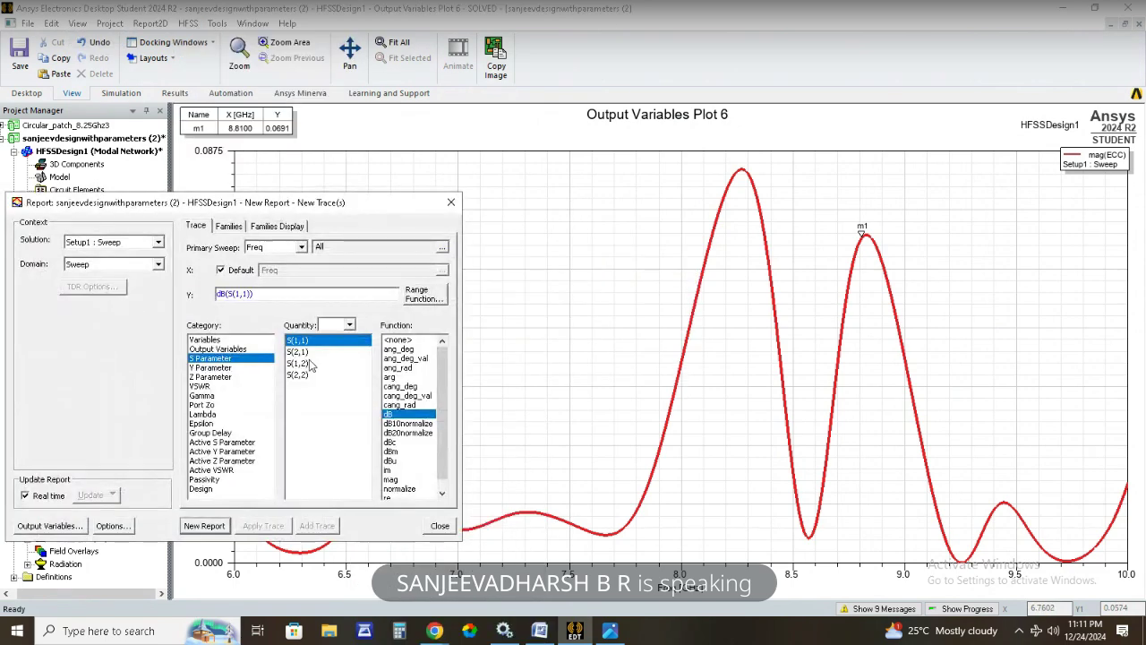
click(229, 349)
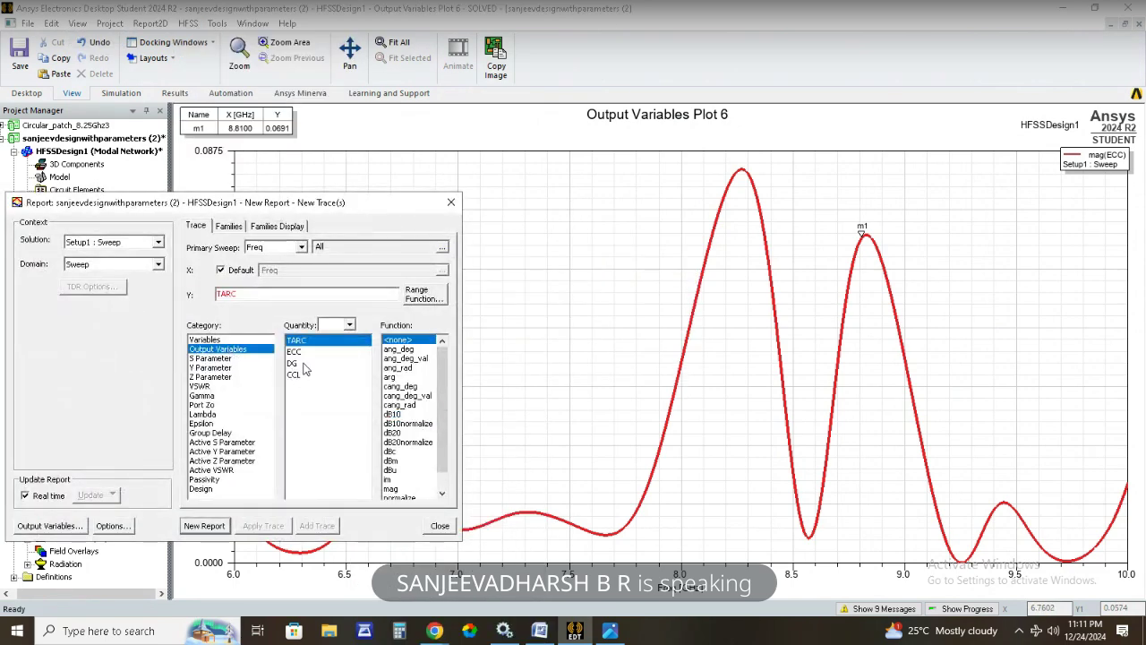
click(303, 364)
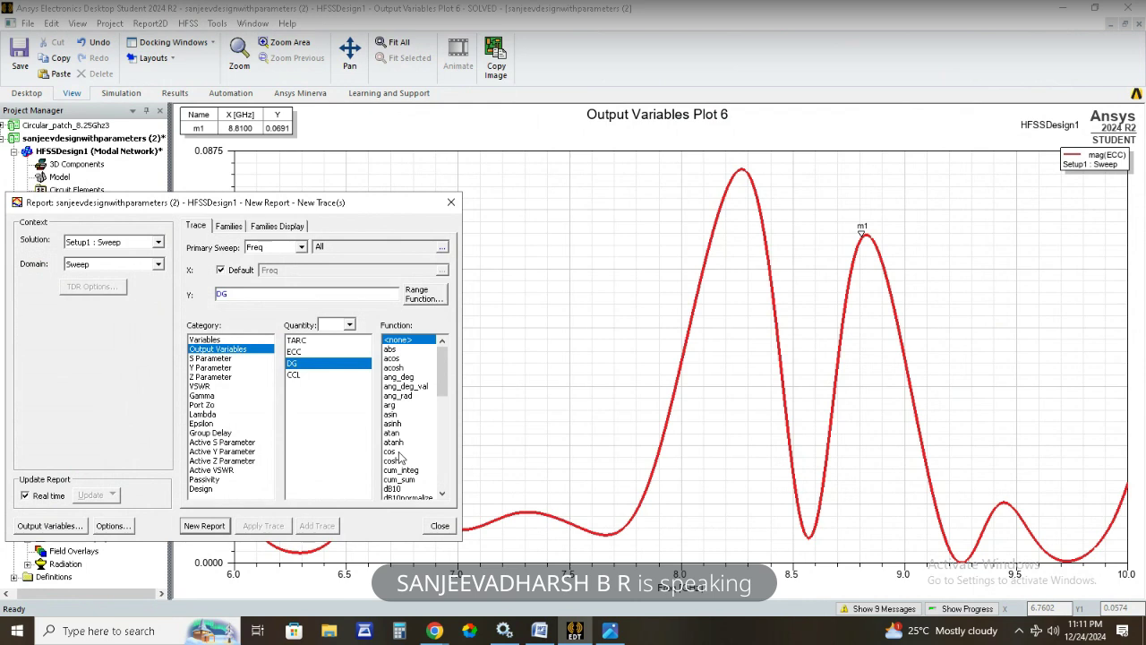
scroll(405, 447, down, 2)
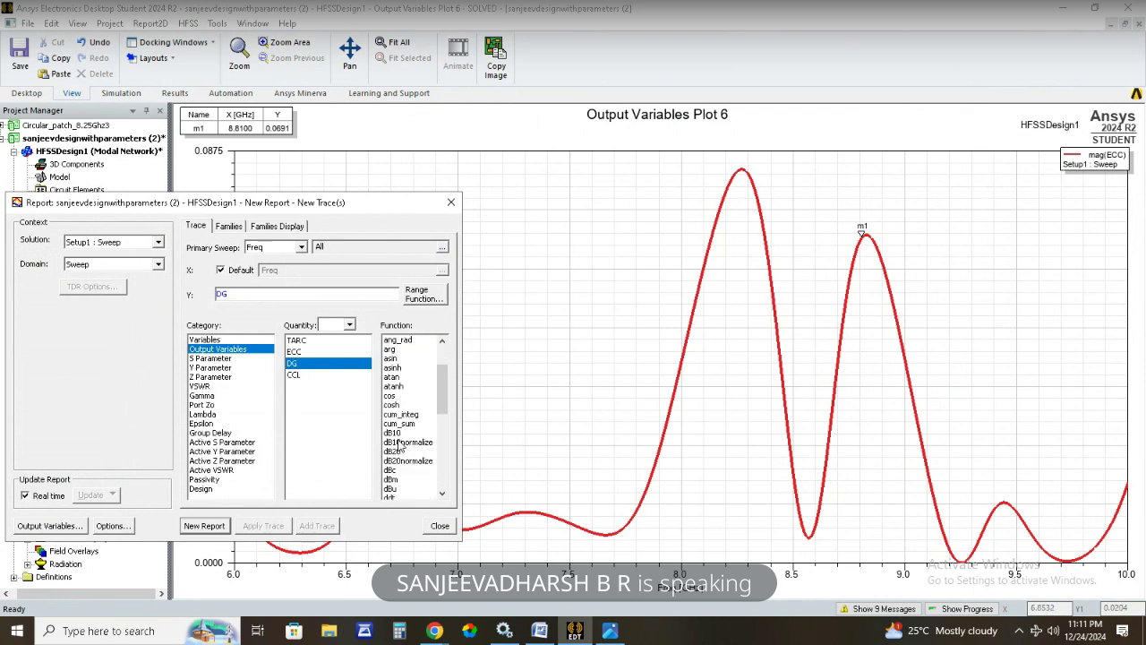
click(394, 432)
click(202, 524)
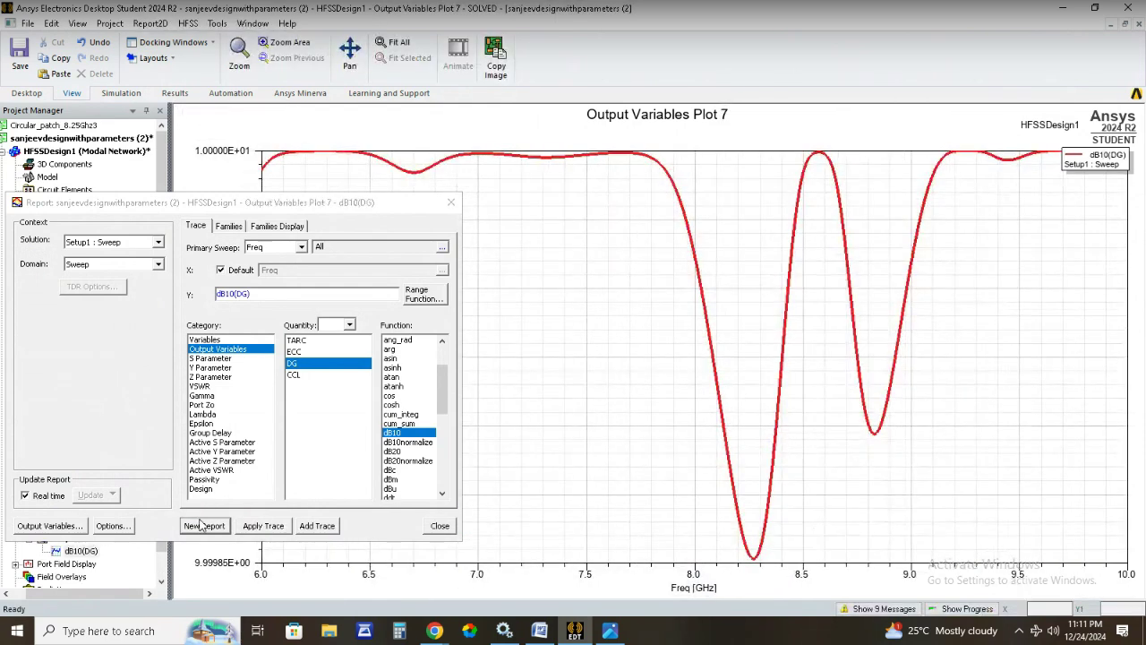
click(450, 203)
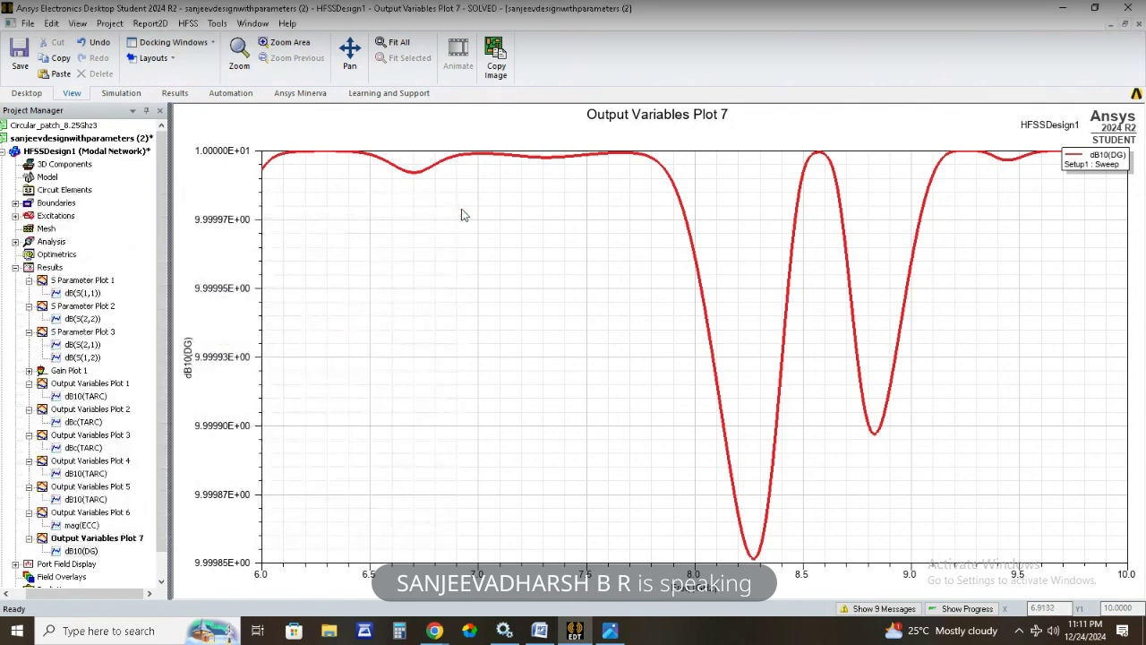
Add a marker at the lowest point of the dB10(DG) curve, at about 8.28 GHz.
right_click(506, 264)
click(716, 268)
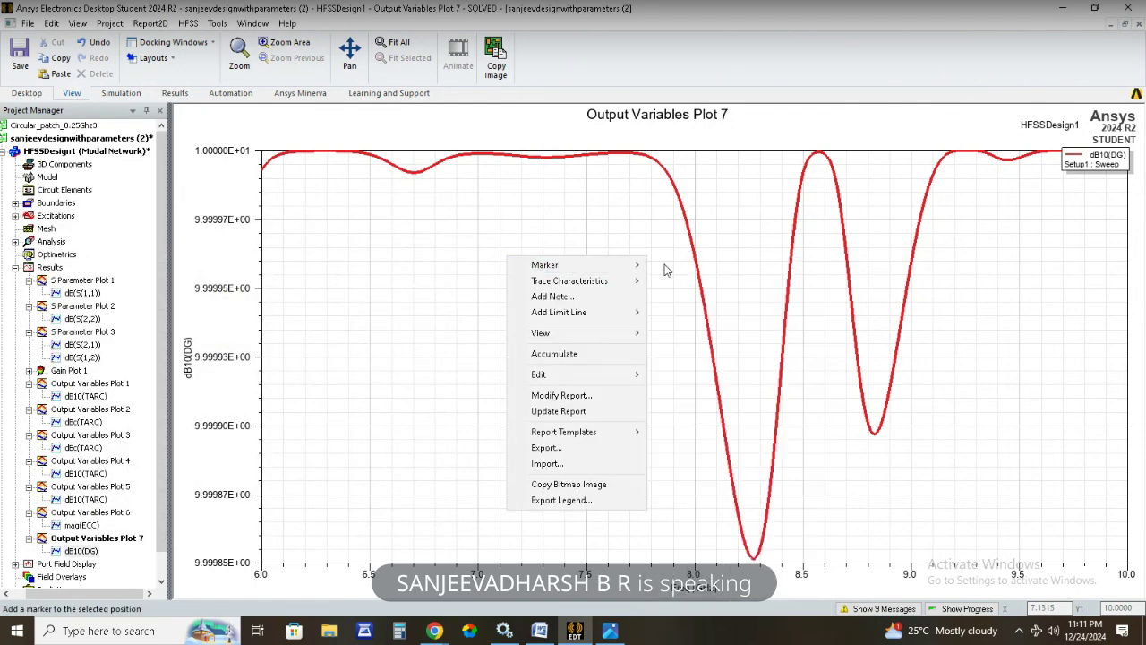
click(755, 556)
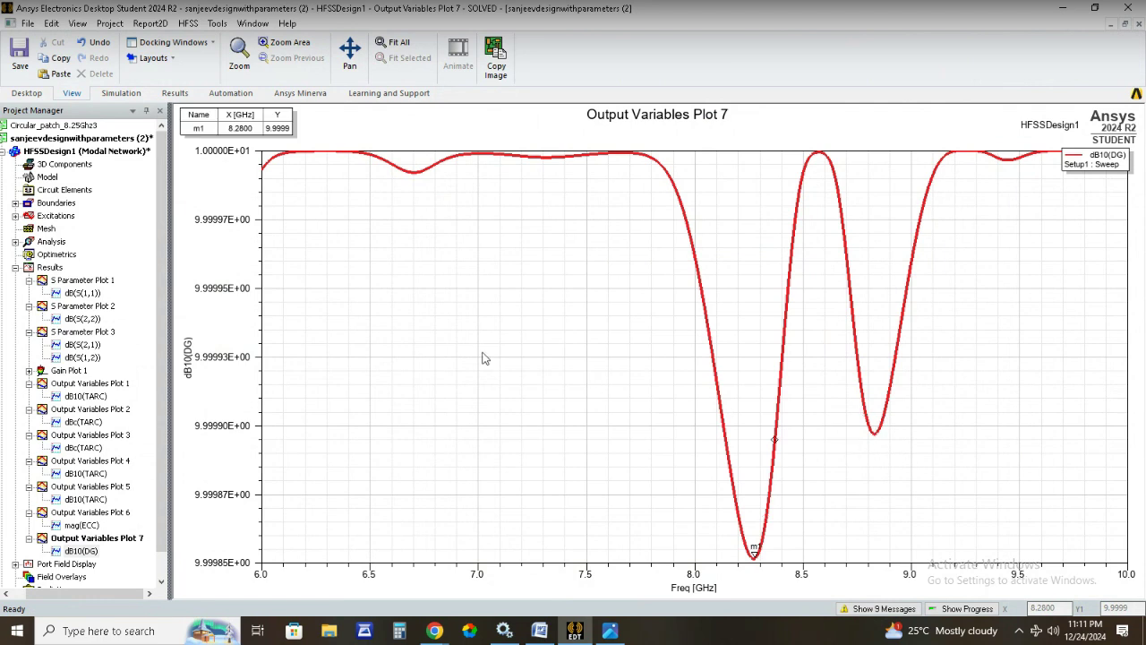
Create a modal solution data rectangular plot of output variable CCL with the dB10 function against Freq for Setup1 : Sweep.
click(188, 24)
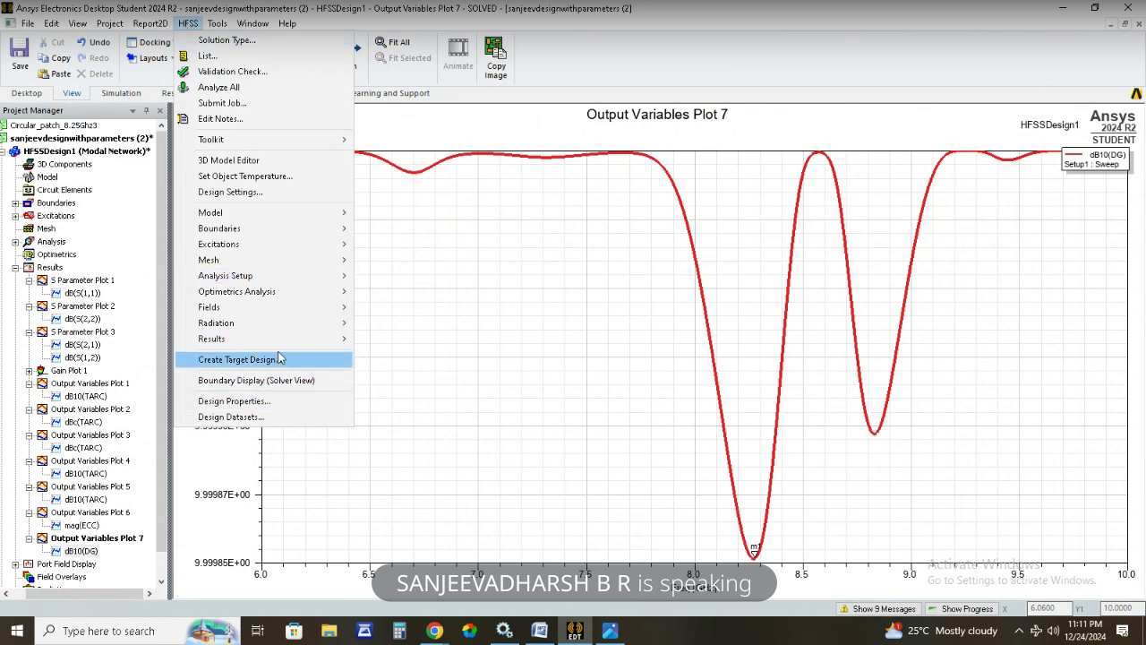
mouse_move(291, 340)
mouse_move(459, 215)
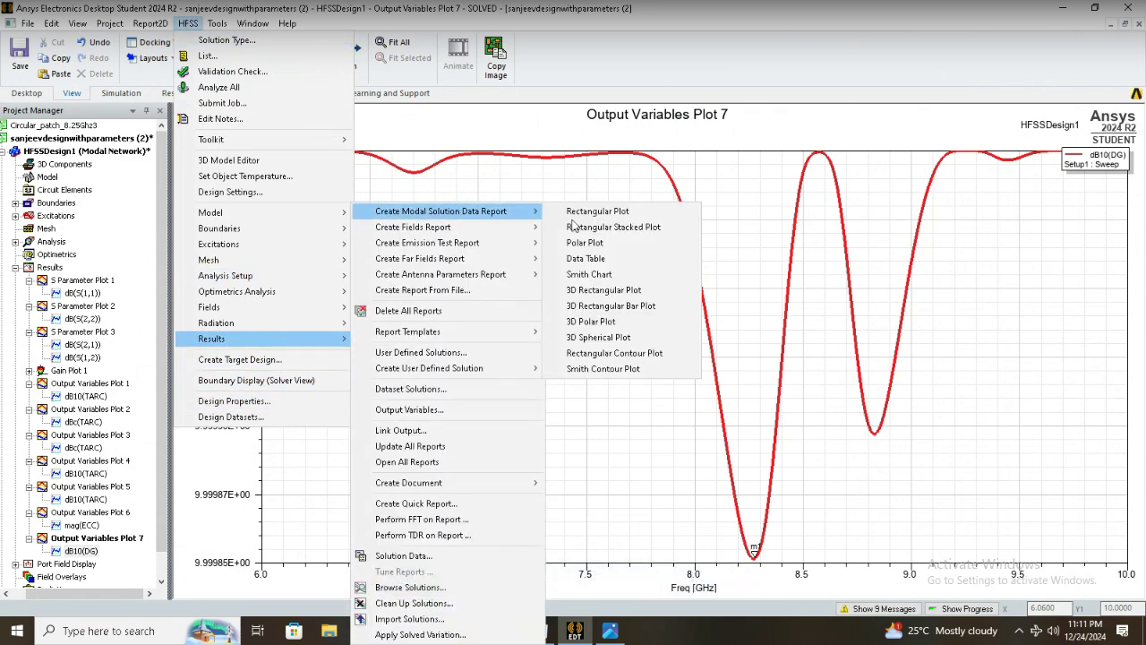
click(608, 213)
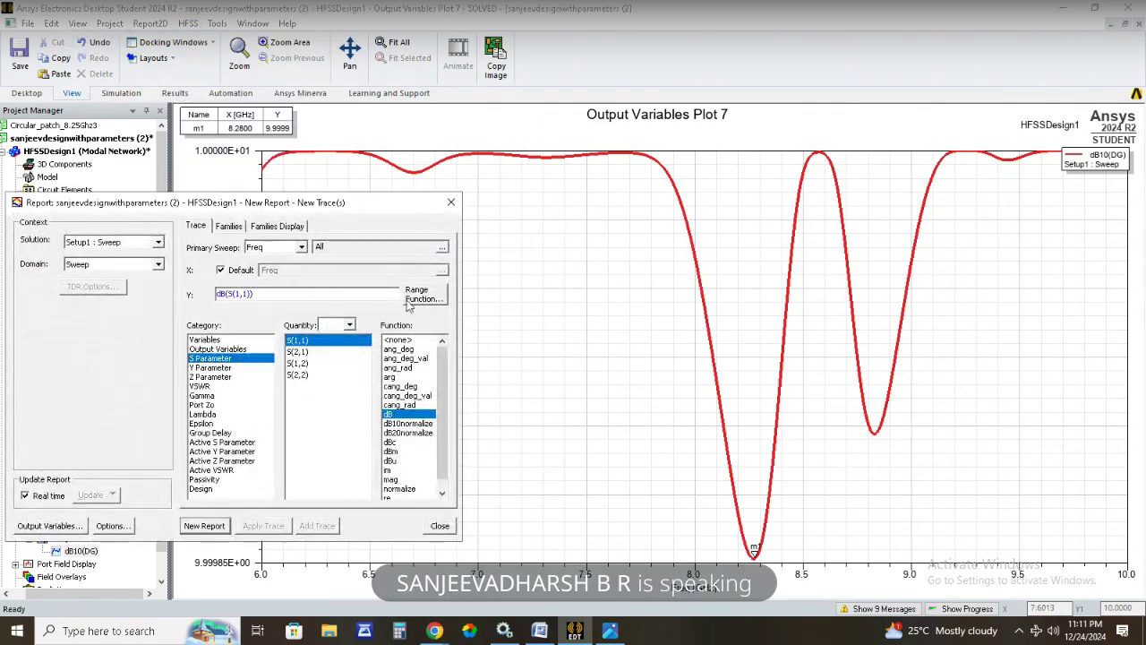
click(259, 350)
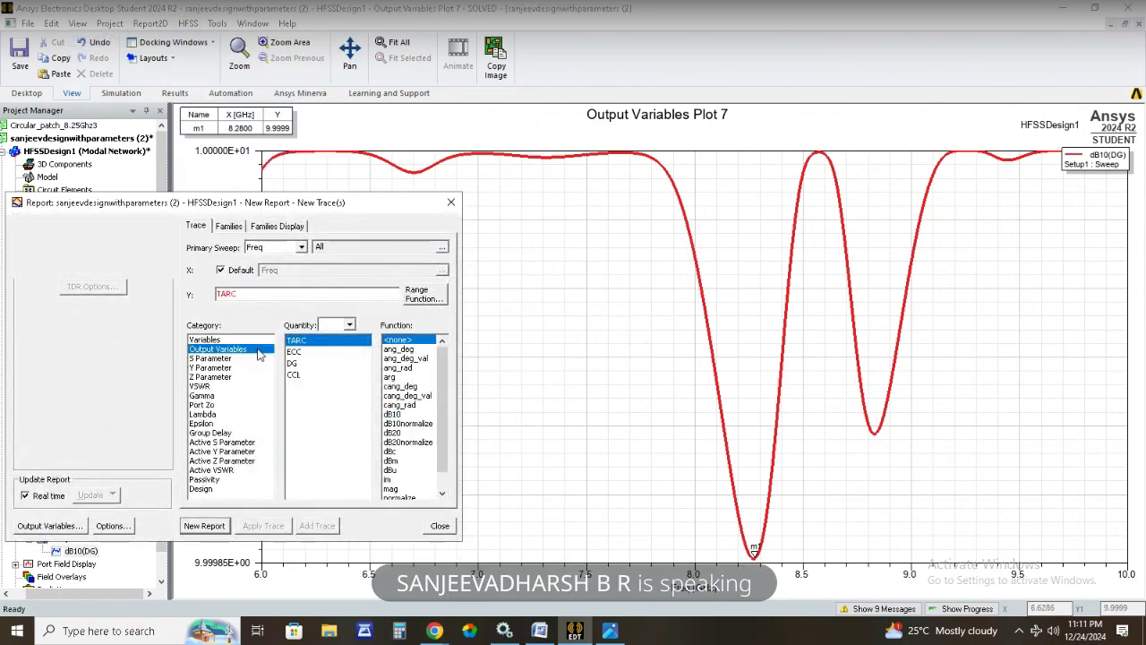
click(299, 375)
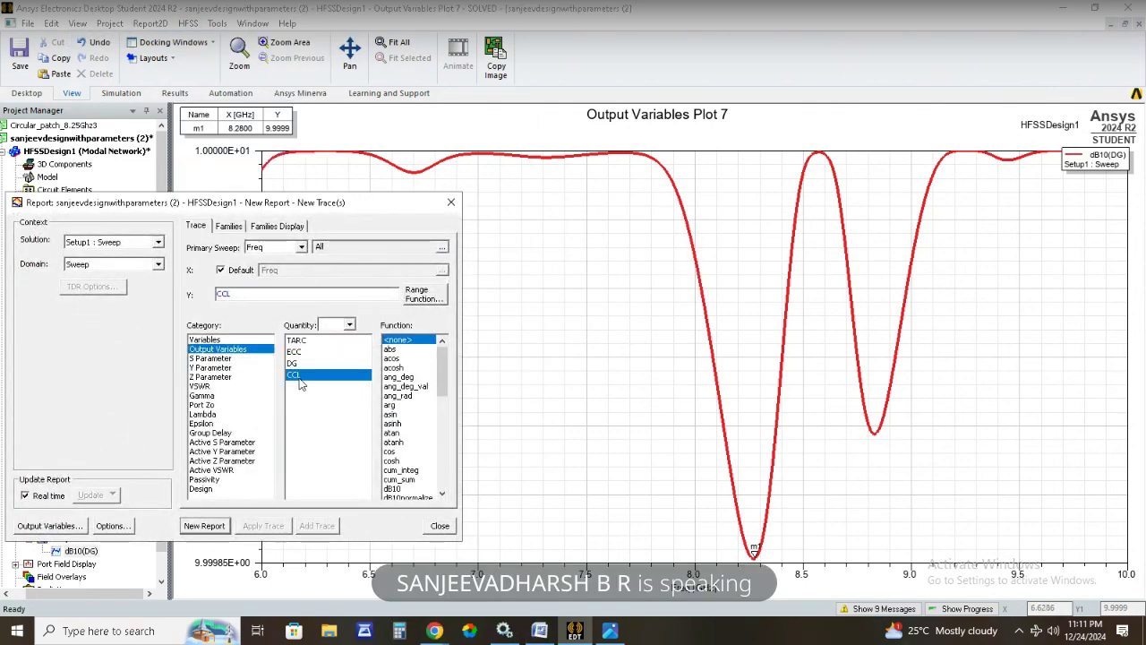
click(408, 481)
click(409, 488)
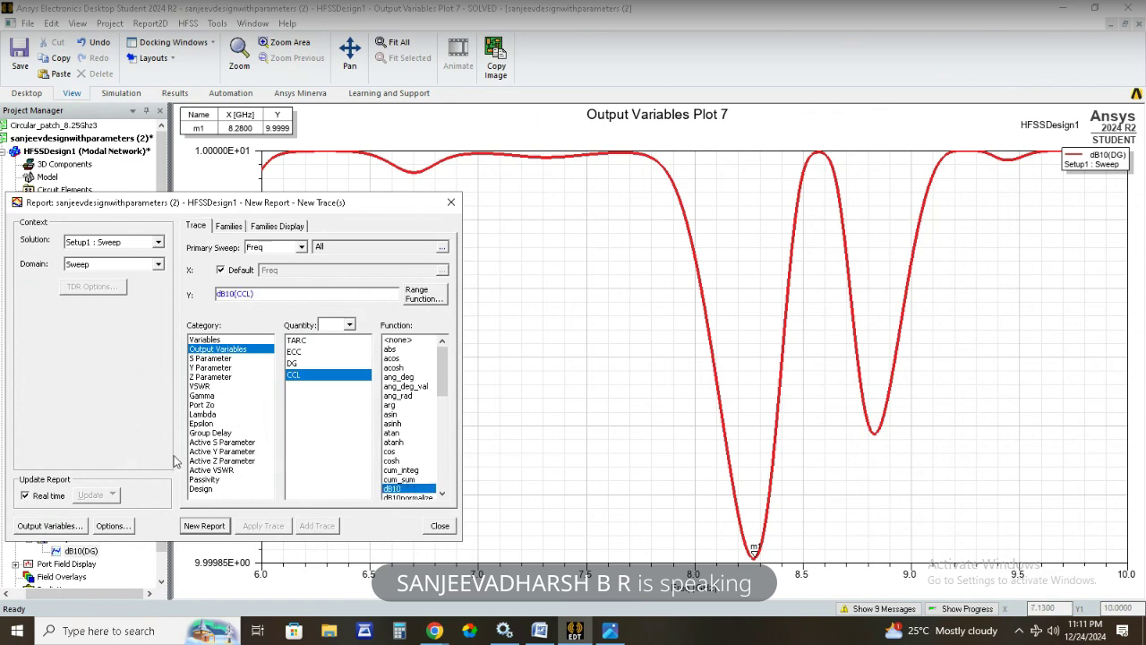
click(205, 527)
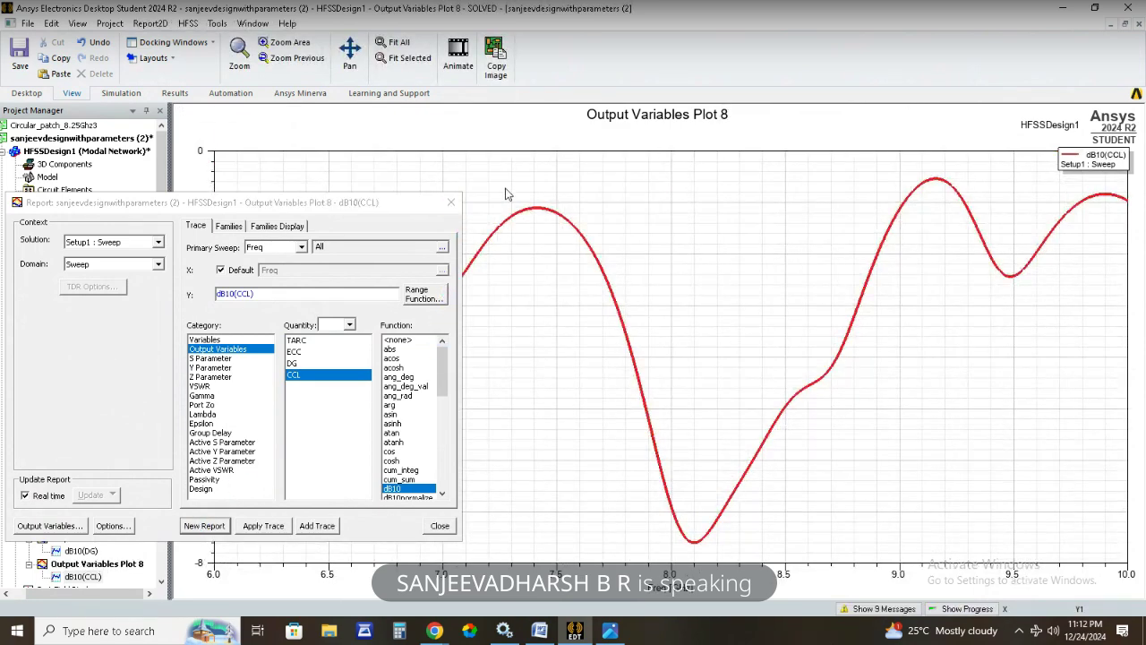
click(453, 200)
Add a marker at the lowest point of the dB10(CCL) curve, at about 8.1 GHz.
right_click(451, 126)
mouse_move(486, 135)
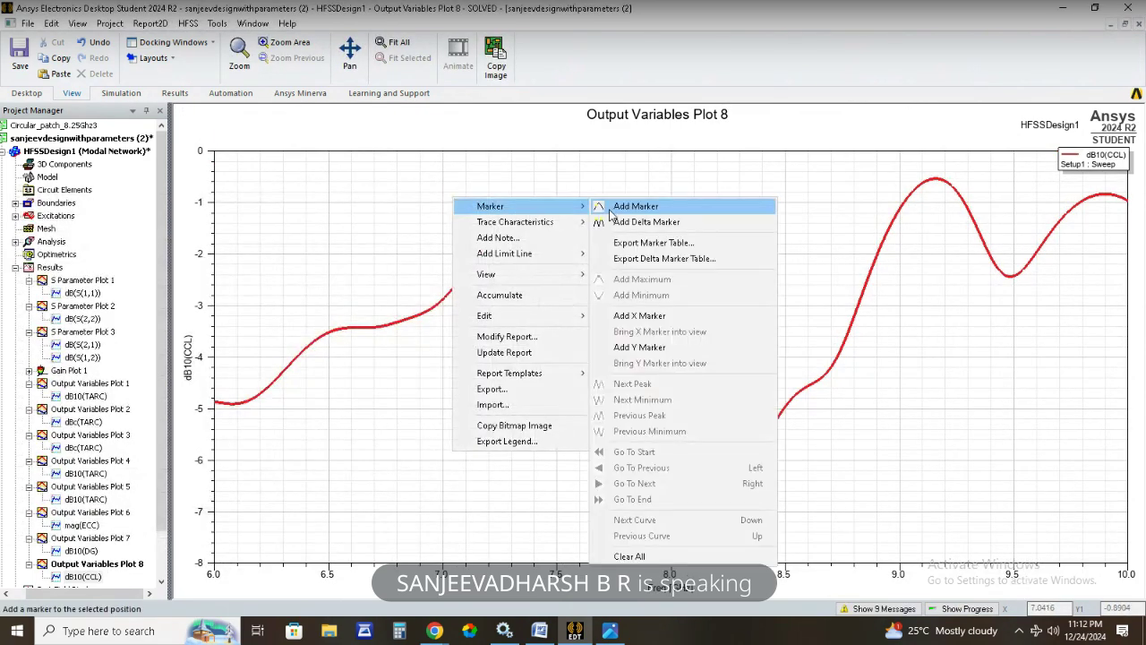
click(626, 135)
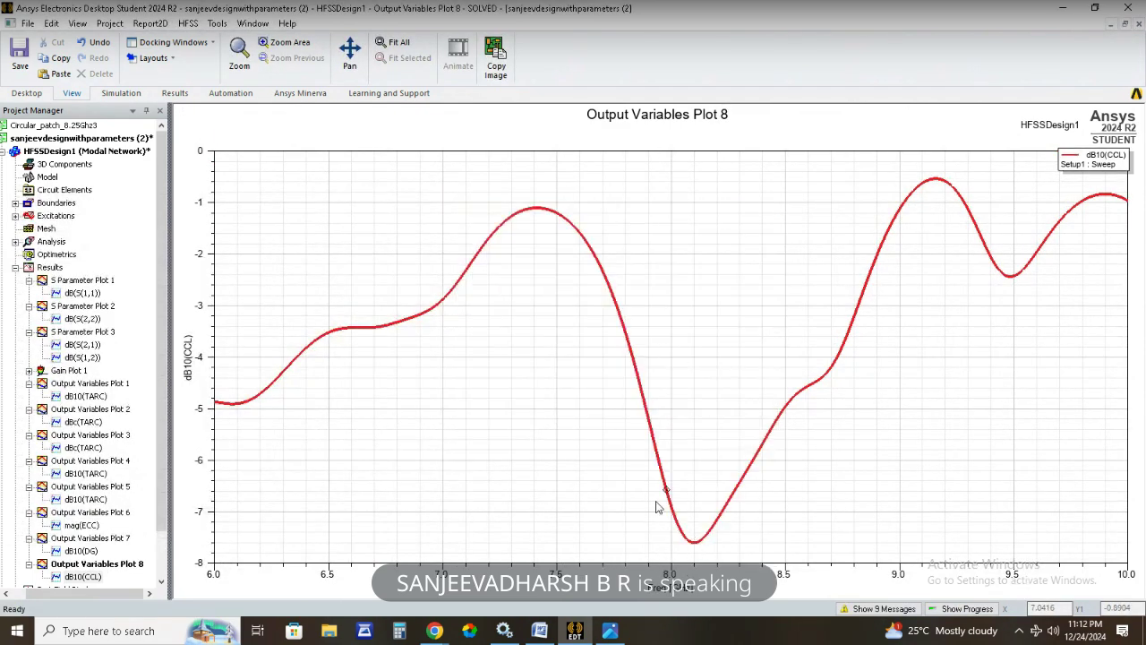
click(703, 550)
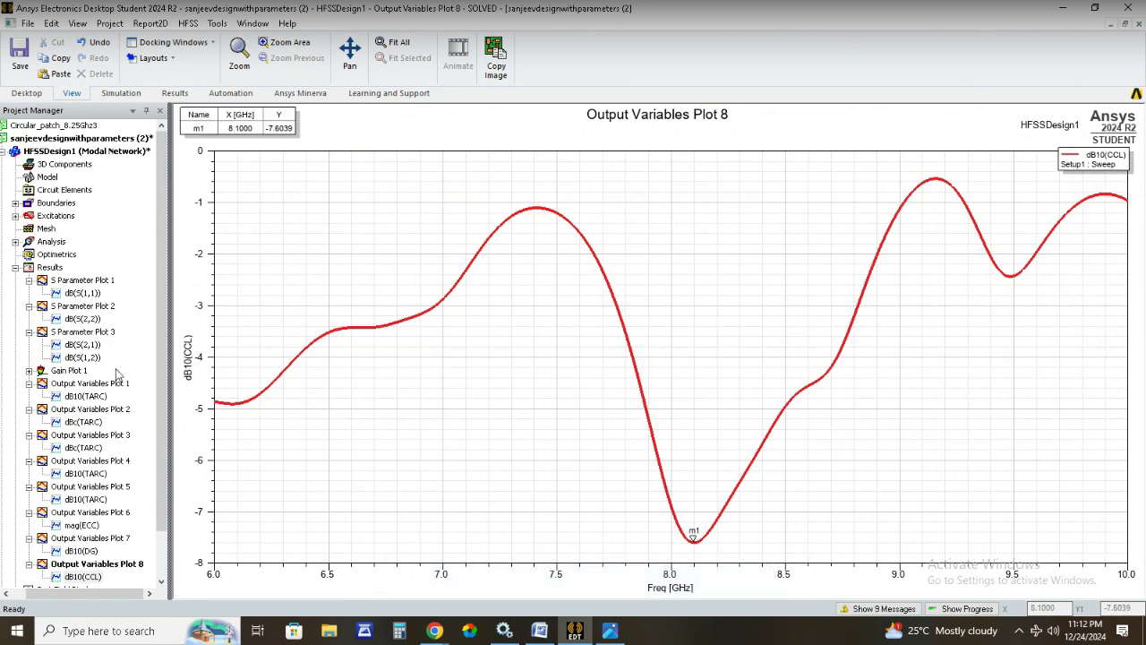
Reopen Output Variables Plot 5 with the TARC curve, and switch to the GitHub page with the MIMO parameter formulas in Chrome.
scroll(111, 418, down, 2)
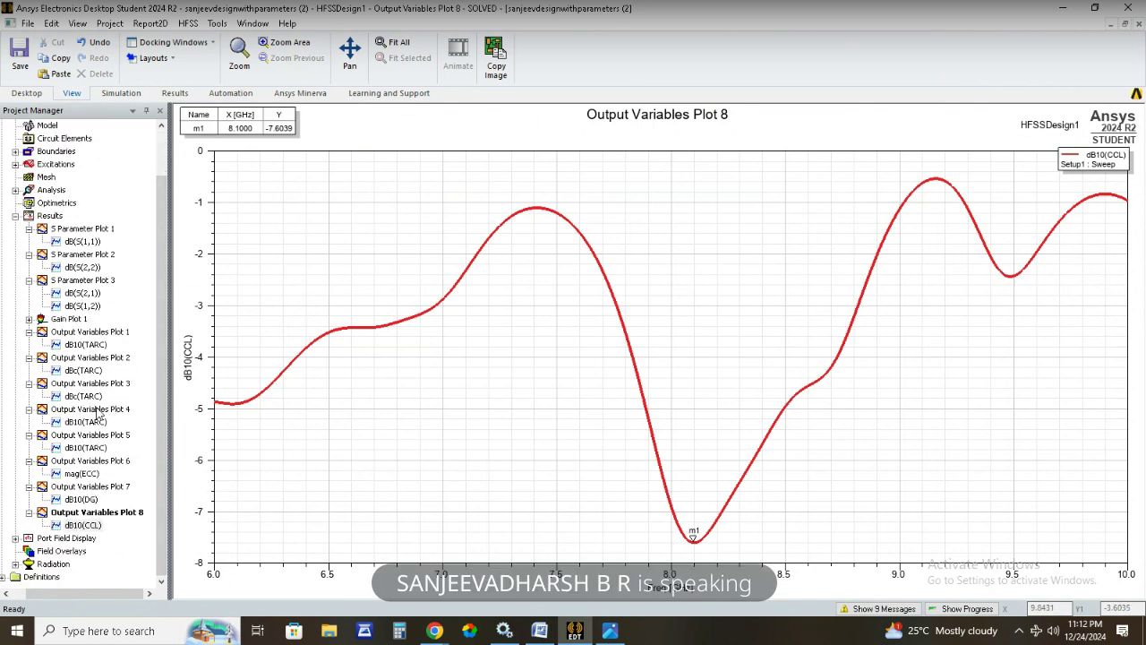
click(104, 436)
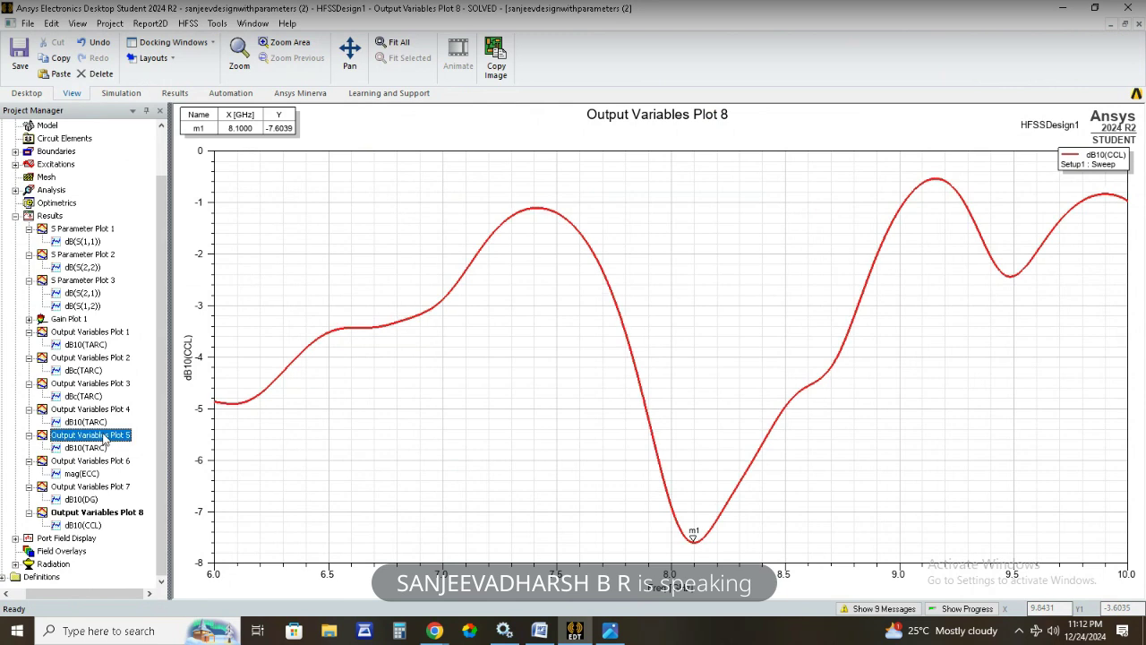
double_click(116, 435)
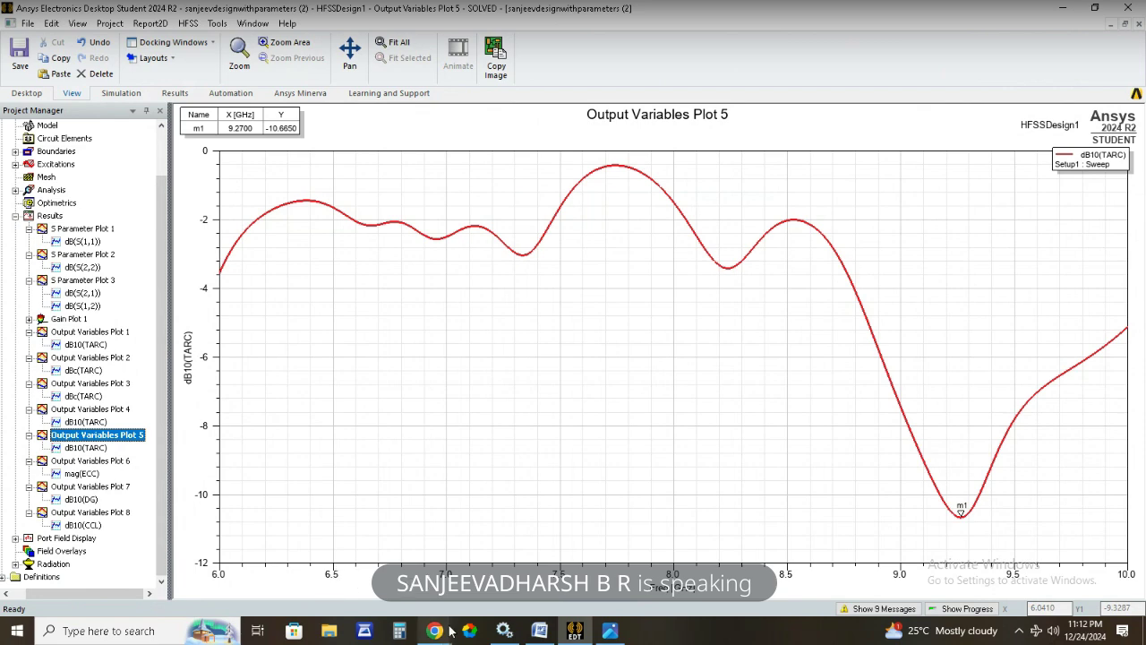
mouse_move(437, 630)
click(396, 474)
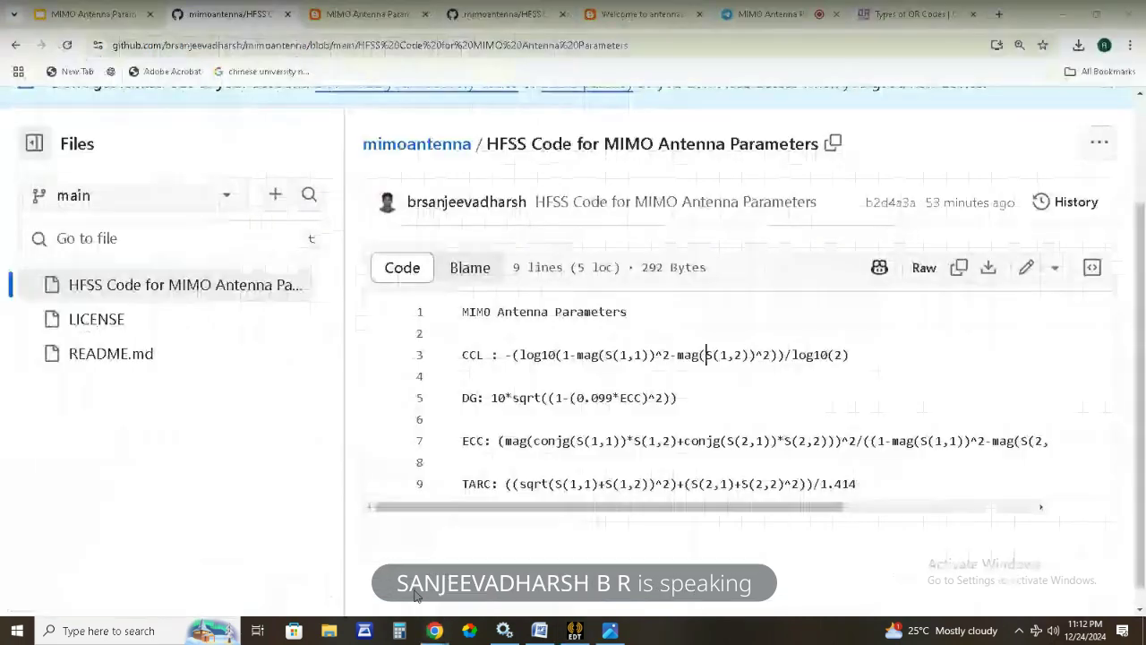
Show slide 9 of the MIMO Antenna Parameters presentation in Google Slides, with the parameter list and reference QR code.
click(116, 7)
scroll(119, 463, down, 2)
click(121, 463)
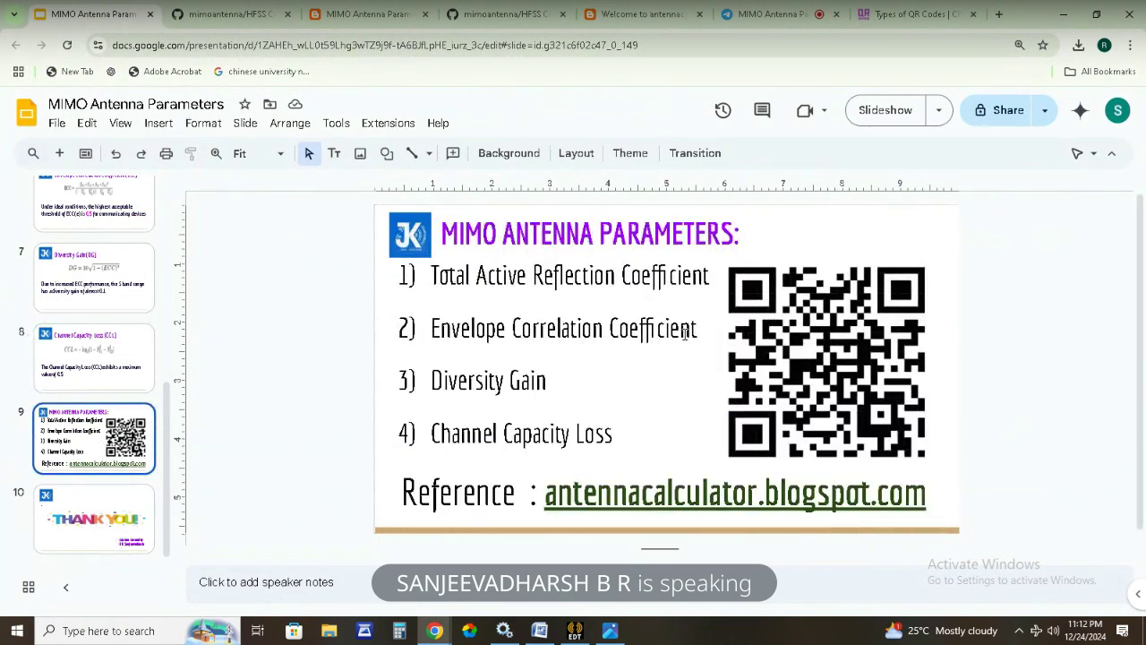
Switch to Ansys Electronics Desktop and review the ECC, DG and CCL curves in Output Variables Plots 6, 7 and 8.
click(575, 630)
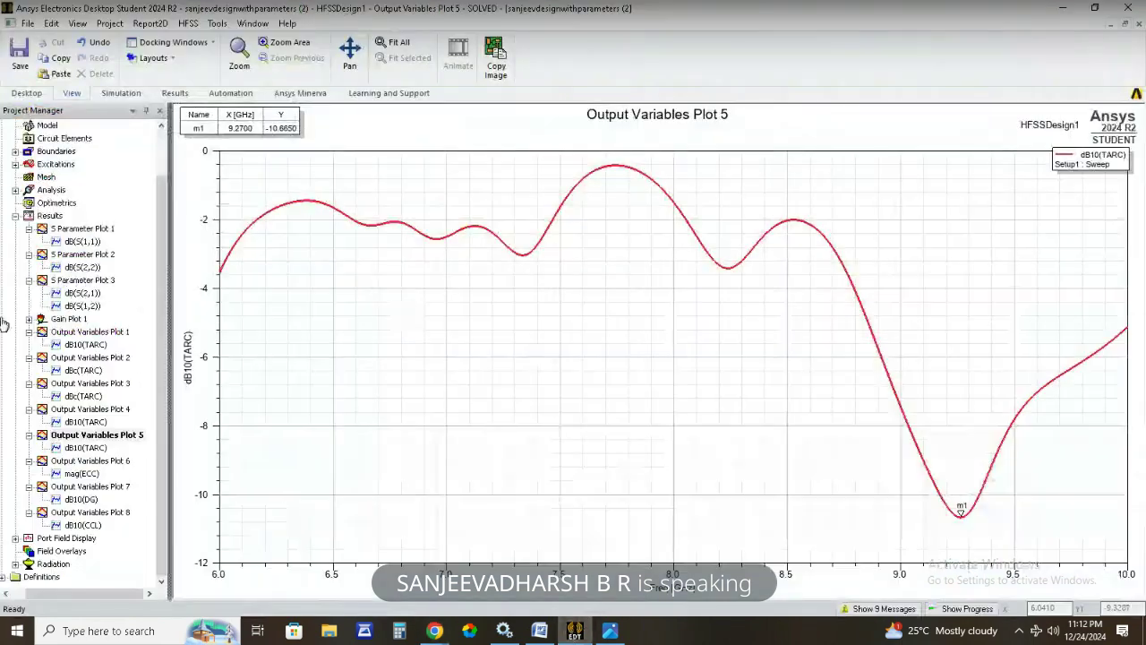
click(114, 462)
double_click(114, 462)
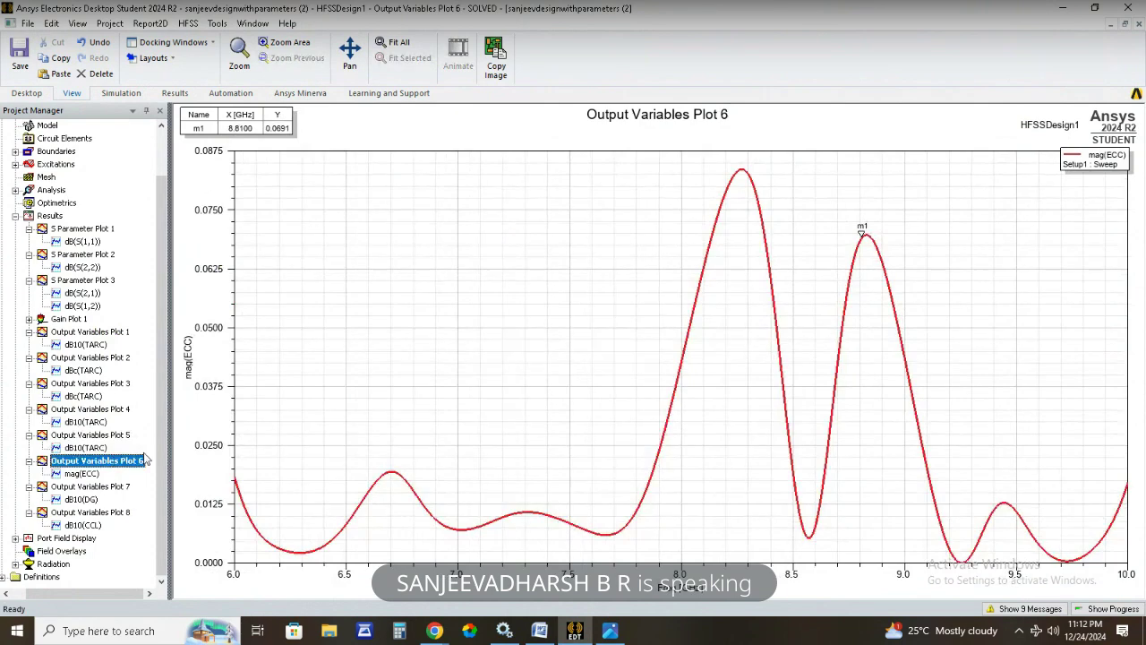
double_click(103, 486)
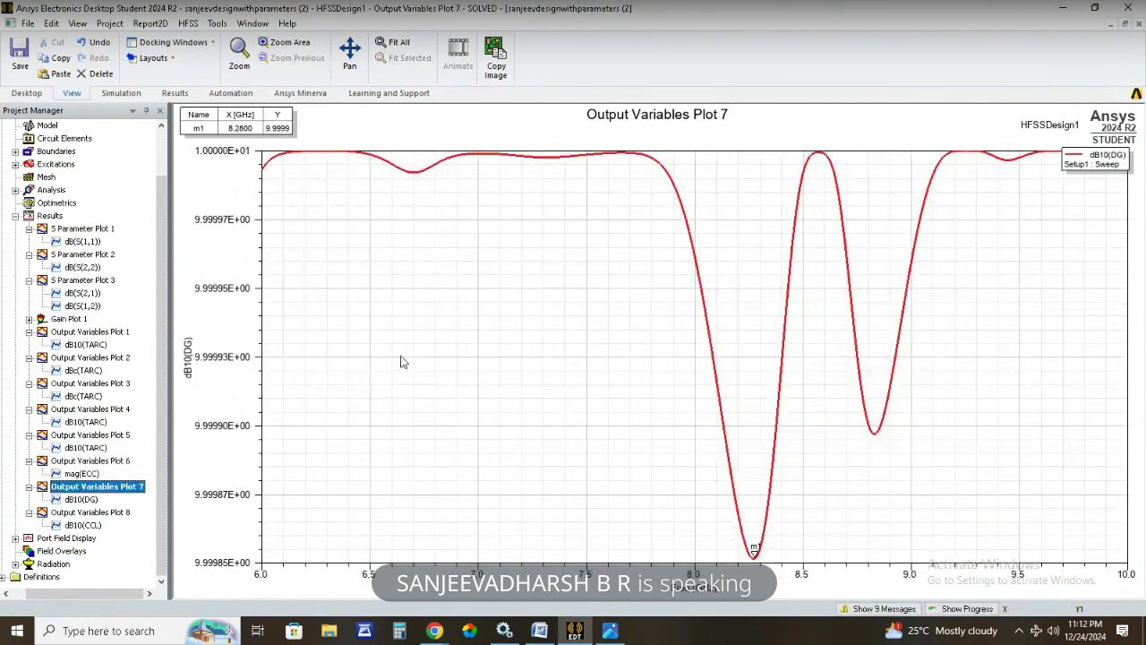
double_click(98, 512)
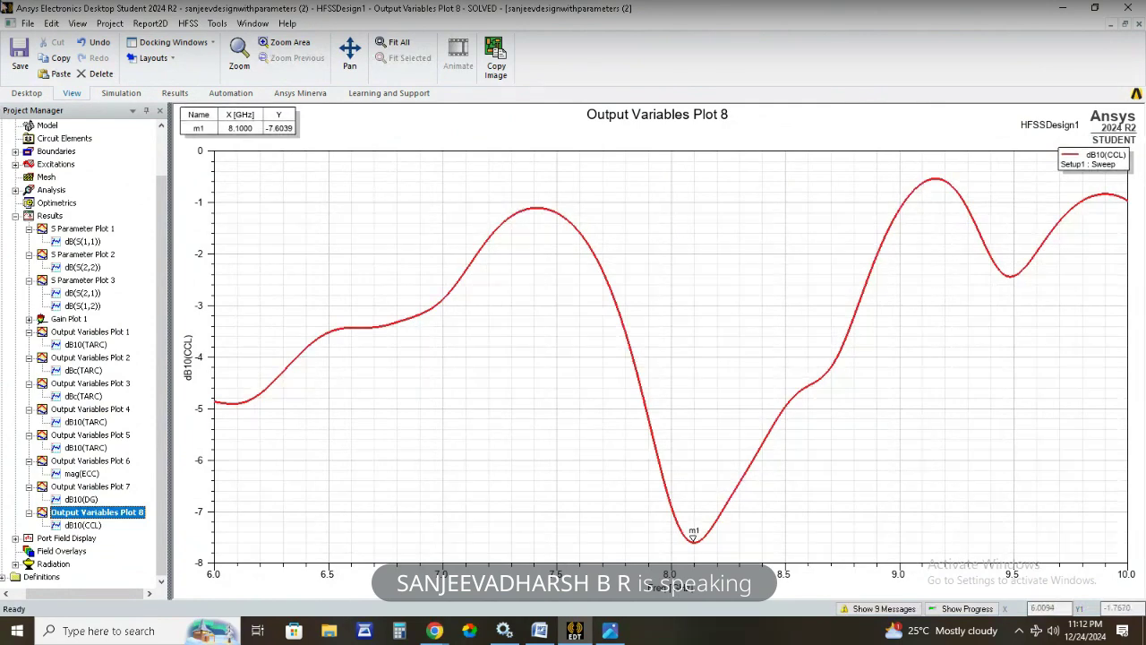
Return to the MIMO Antenna Parameters presentation in Chrome and select the closing THANK YOU slide, slide 10.
mouse_move(434, 630)
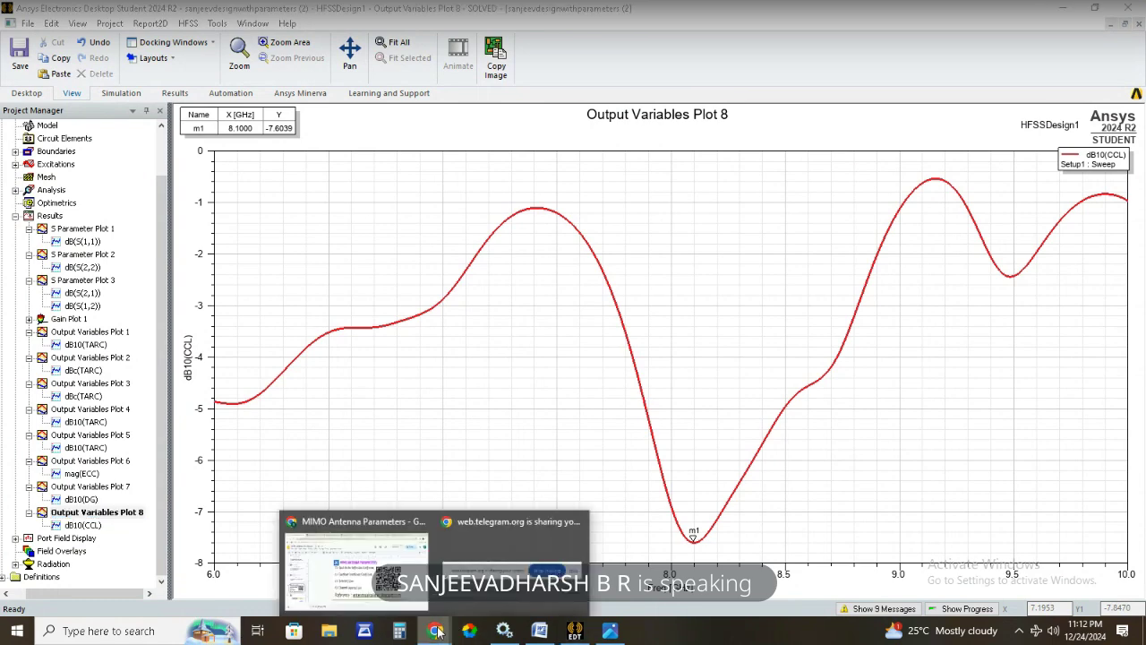
click(389, 578)
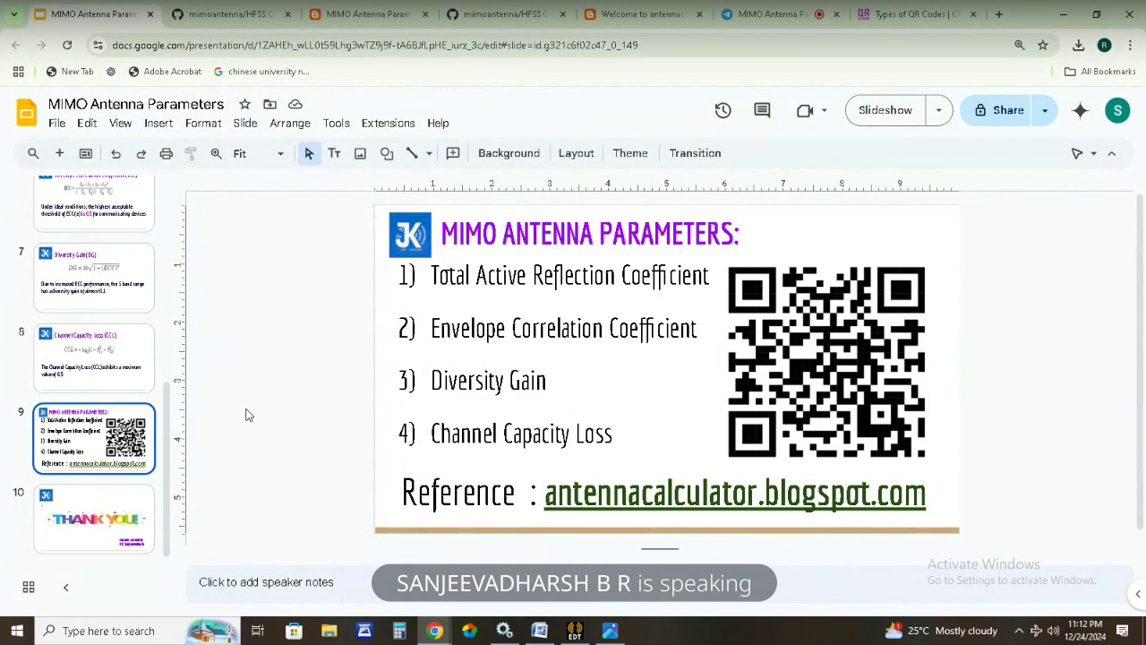
click(131, 499)
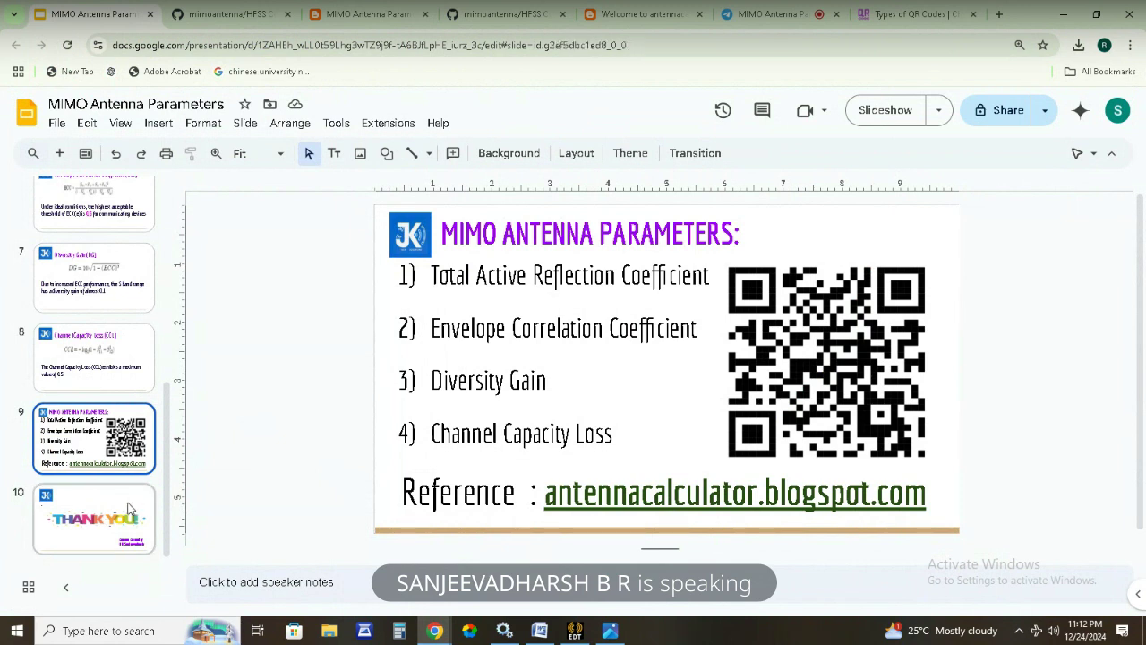